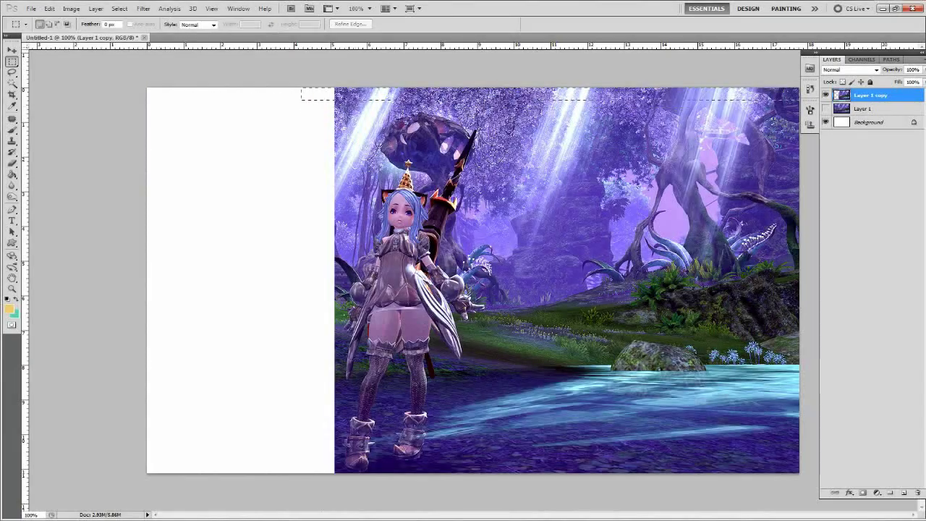
Clear the image strips on either side of the character to white.
{"action": "key", "text": "Delete"}
{"action": "left_click_drag", "start_coordinate": [499, 473], "coordinate": [792, 120]}
{"action": "key", "text": "Delete"}
Lasso the character and delete everything outside her selection.
{"action": "key", "text": "l"}
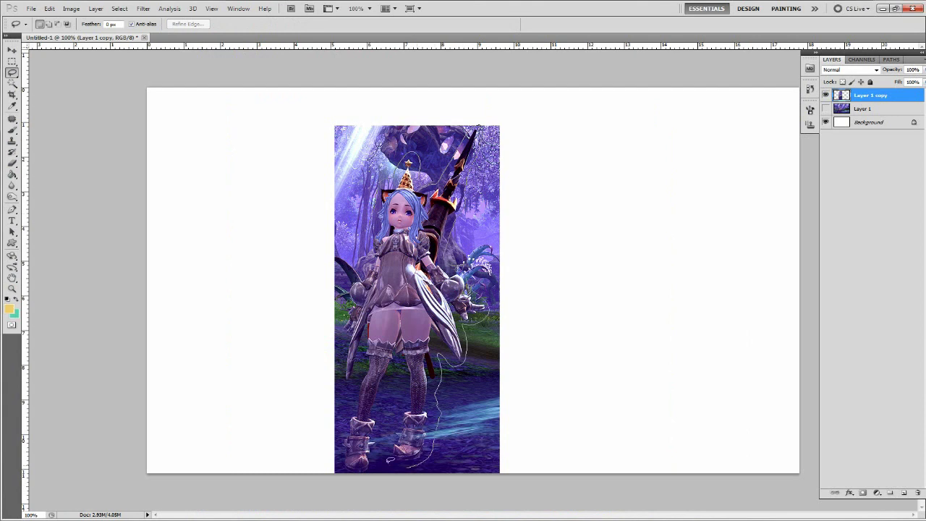
{"action": "right_click", "coordinate": [425, 154]}
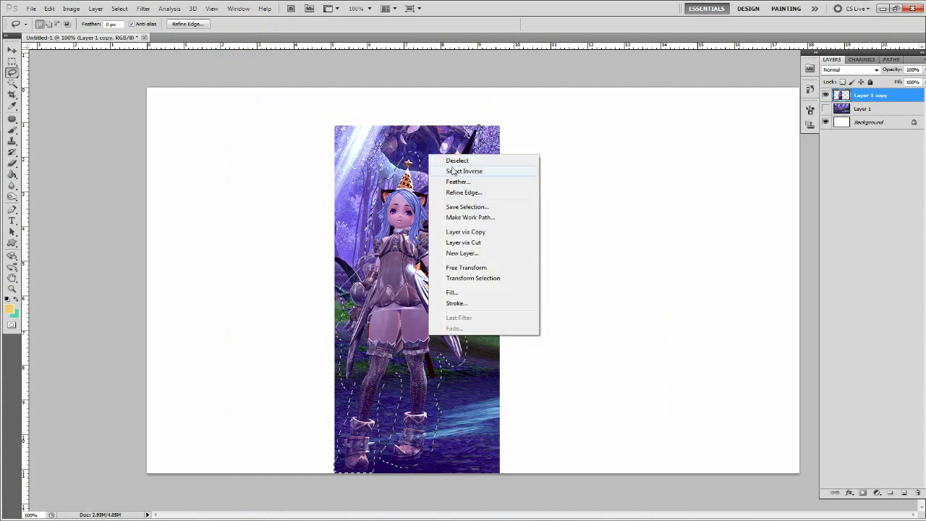
{"action": "left_click", "coordinate": [454, 167]}
{"action": "key", "text": "Delete"}
Zoom in on the hat with a roughly 1 px eraser, then ready black on the Background layer.
{"action": "key", "text": "b"}
{"action": "key", "text": "ctrl+plus"}
{"action": "key", "text": "ctrl+plus"}
{"action": "key", "text": "ctrl+plus"}
{"action": "left_click", "coordinate": [52, 24]}
{"action": "left_click_drag", "start_coordinate": [80, 45], "coordinate": [36, 45]}
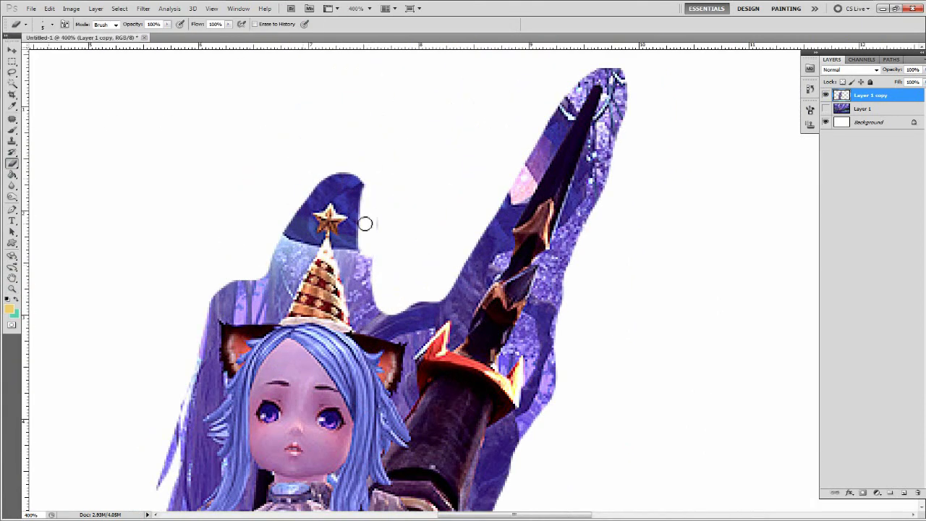
{"action": "key", "text": "bracketright"}
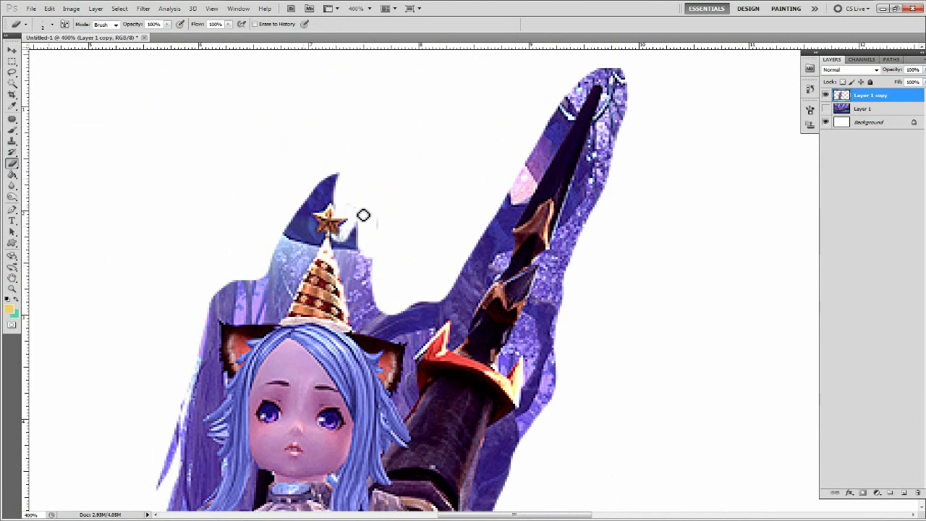
{"action": "scroll", "coordinate": [363, 215], "scroll_direction": "down", "scroll_amount": 1}
{"action": "key", "text": "d"}
{"action": "left_click", "coordinate": [867, 122]}
Fill the Background layer with black and return to the character layer.
{"action": "key", "text": "g"}
{"action": "left_click", "coordinate": [687, 289]}
{"action": "left_click", "coordinate": [868, 95]}
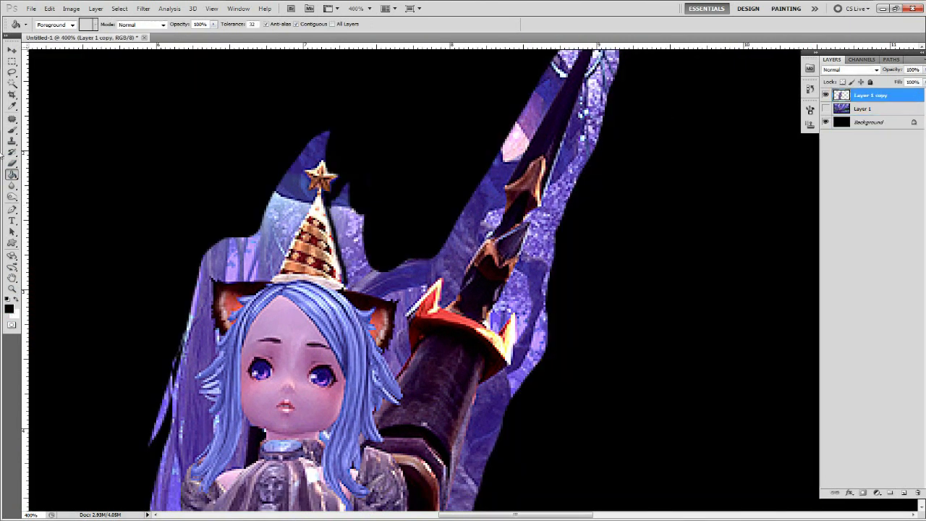
Erase leftover forest right of the hat with a 1 px eraser, hiding the original layer.
{"action": "key", "text": "e"}
{"action": "mouse_move", "coordinate": [340, 195]}
{"action": "left_mouse_down"}
{"action": "mouse_move", "coordinate": [374, 193]}
{"action": "mouse_move", "coordinate": [340, 209]}
{"action": "mouse_move", "coordinate": [359, 271]}
{"action": "mouse_move", "coordinate": [323, 231]}
{"action": "left_mouse_up"}
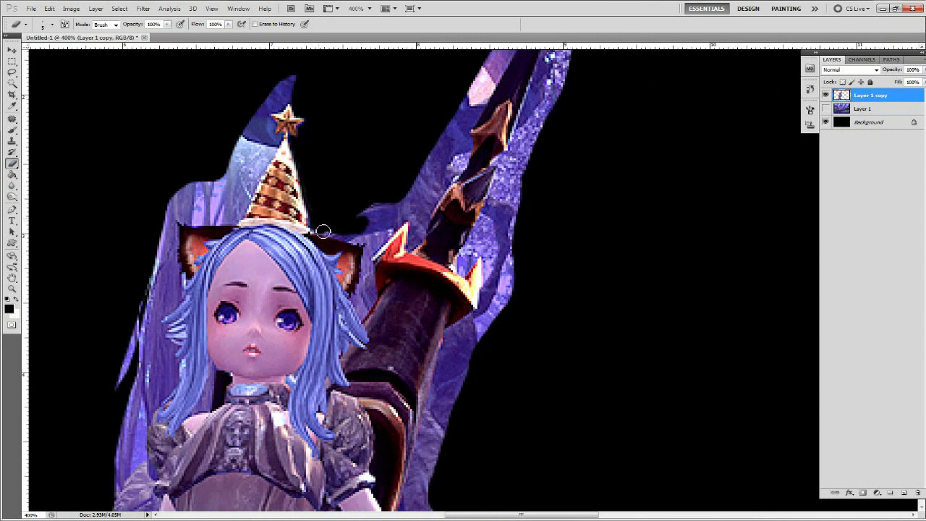
{"action": "left_click", "coordinate": [825, 108]}
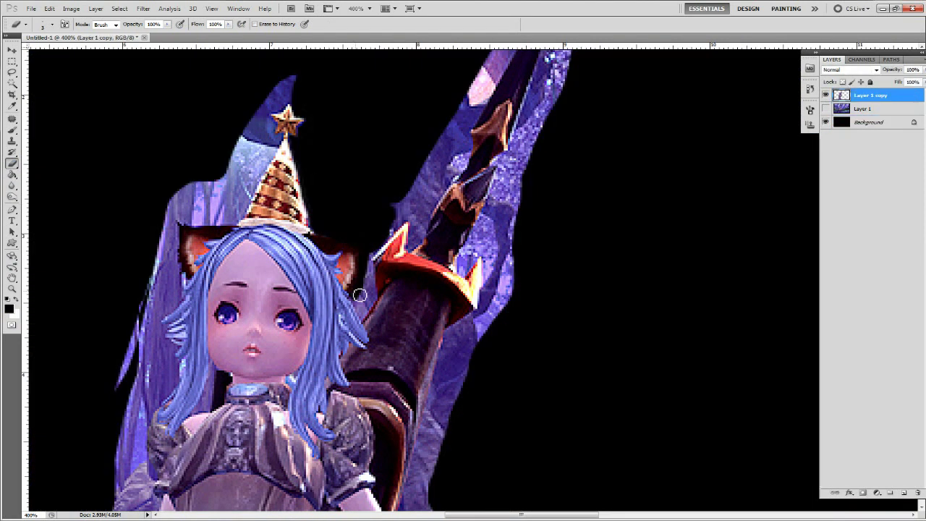
{"action": "key", "text": "bracketleft"}
{"action": "key", "text": "bracketleft"}
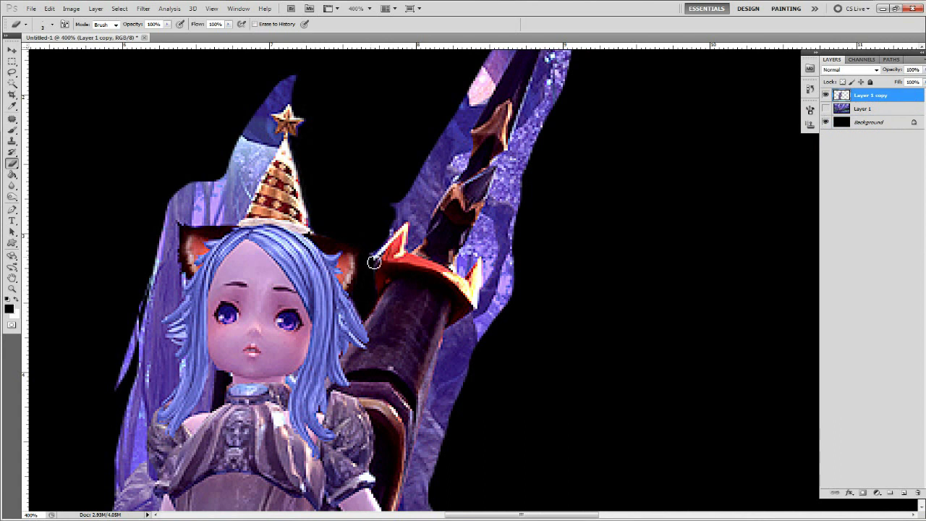
{"action": "left_click_drag", "start_coordinate": [403, 221], "coordinate": [307, 295]}
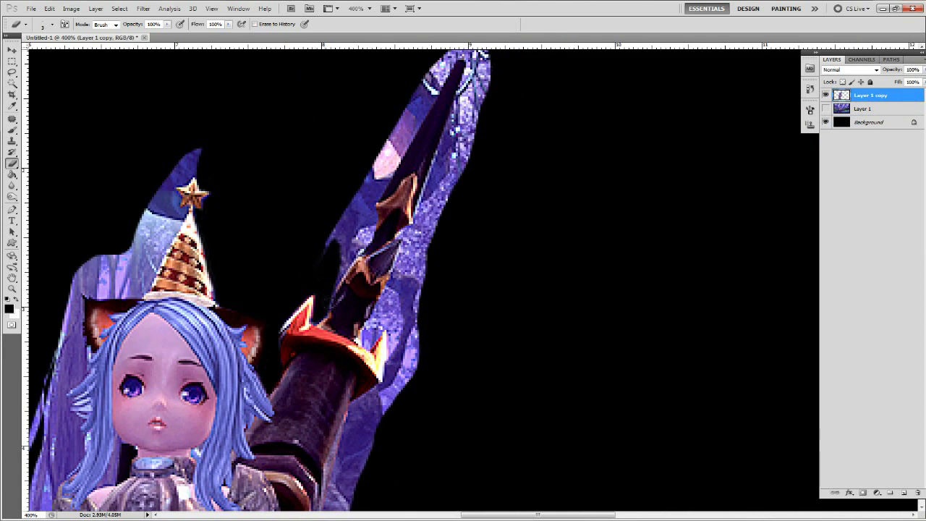
Erase the pinkish fringe along the sword's upper blade and tip.
{"action": "mouse_move", "coordinate": [375, 219]}
{"action": "left_mouse_down"}
{"action": "mouse_move", "coordinate": [319, 349]}
{"action": "mouse_move", "coordinate": [403, 174]}
{"action": "mouse_move", "coordinate": [353, 217]}
{"action": "left_mouse_up"}
{"action": "key", "text": "bracketright"}
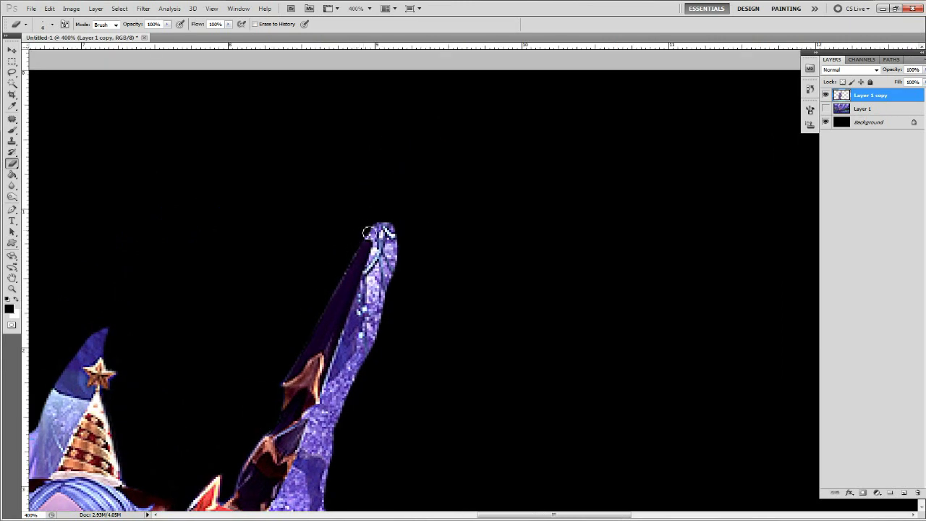
{"action": "key", "text": "bracketright"}
{"action": "key", "text": "bracketright"}
{"action": "key", "text": "bracketright"}
{"action": "left_click_drag", "start_coordinate": [415, 235], "coordinate": [355, 244]}
{"action": "scroll", "coordinate": [361, 230], "scroll_direction": "down", "scroll_amount": 5}
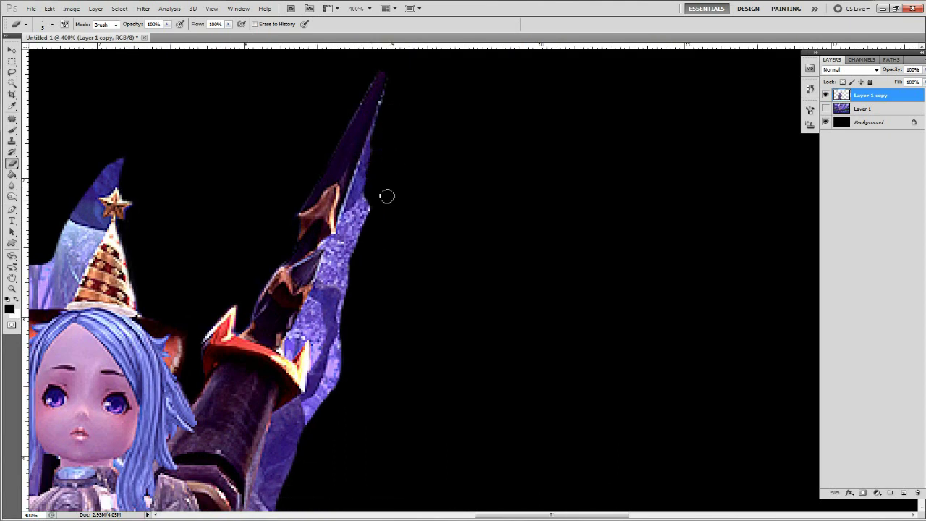
{"action": "scroll", "coordinate": [386, 196], "scroll_direction": "left", "scroll_amount": 2}
{"action": "mouse_move", "coordinate": [379, 184]}
{"action": "left_mouse_down"}
{"action": "mouse_move", "coordinate": [383, 215]}
{"action": "mouse_move", "coordinate": [395, 209]}
{"action": "mouse_move", "coordinate": [388, 181]}
{"action": "left_mouse_up"}
{"action": "scroll", "coordinate": [405, 198], "scroll_direction": "down", "scroll_amount": 1}
{"action": "scroll", "coordinate": [405, 199], "scroll_direction": "left", "scroll_amount": 2}
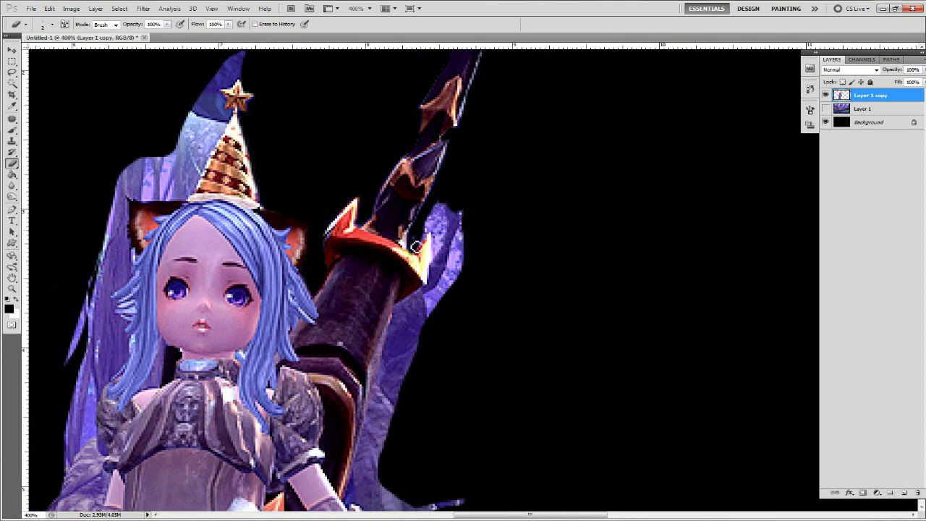
Erase the purple cloth and background beside the sword guard.
{"action": "mouse_move", "coordinate": [445, 199]}
{"action": "left_mouse_down"}
{"action": "mouse_move", "coordinate": [432, 229]}
{"action": "mouse_move", "coordinate": [441, 221]}
{"action": "left_mouse_up"}
{"action": "scroll", "coordinate": [463, 217], "scroll_direction": "down", "scroll_amount": 2}
{"action": "scroll", "coordinate": [463, 217], "scroll_direction": "left", "scroll_amount": 2}
{"action": "scroll", "coordinate": [442, 222], "scroll_direction": "down", "scroll_amount": 1}
{"action": "left_click_drag", "start_coordinate": [438, 274], "coordinate": [466, 195]}
{"action": "scroll", "coordinate": [478, 170], "scroll_direction": "down", "scroll_amount": 2}
{"action": "scroll", "coordinate": [479, 171], "scroll_direction": "up", "scroll_amount": 2}
{"action": "scroll", "coordinate": [479, 171], "scroll_direction": "right", "scroll_amount": 1}
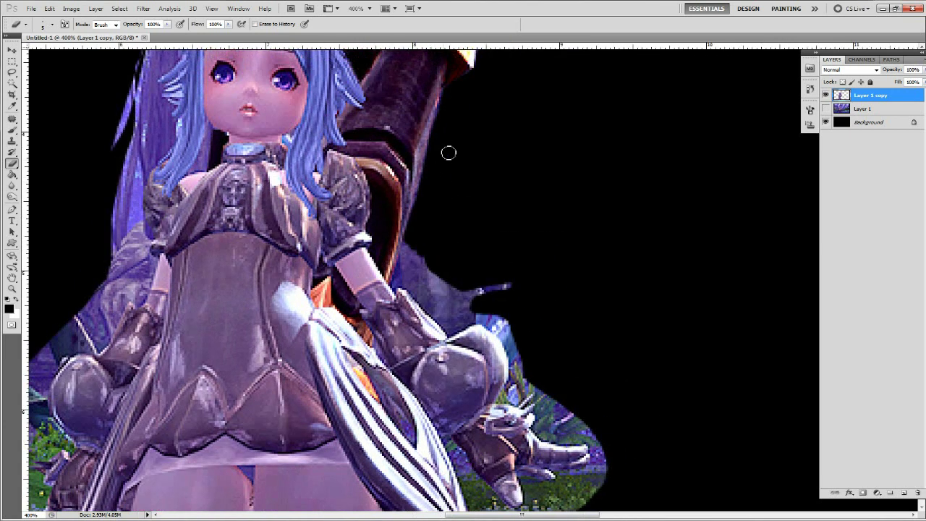
{"action": "left_click_drag", "start_coordinate": [448, 152], "coordinate": [397, 292]}
{"action": "scroll", "coordinate": [364, 253], "scroll_direction": "down", "scroll_amount": 2}
{"action": "scroll", "coordinate": [364, 253], "scroll_direction": "right", "scroll_amount": 1}
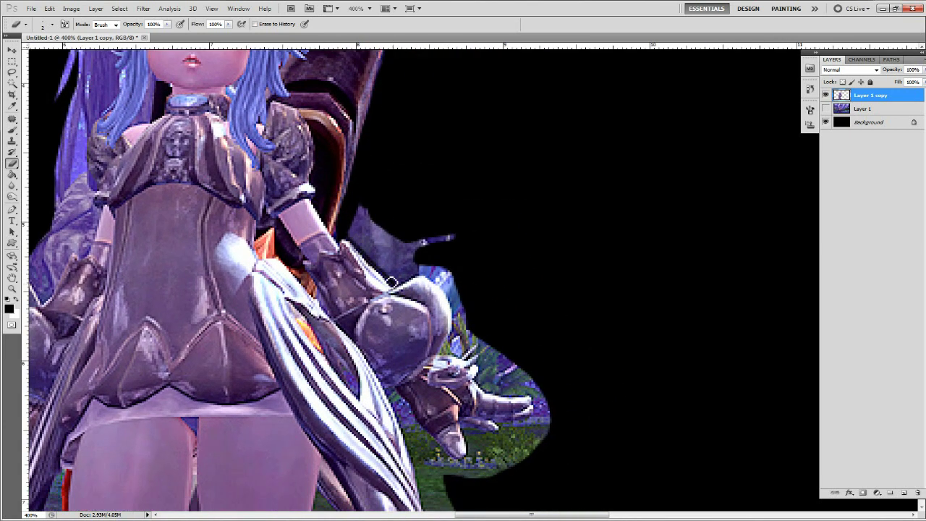
Erase the purple background beside the arm and above the sword hand.
{"action": "mouse_move", "coordinate": [459, 240]}
{"action": "left_mouse_down"}
{"action": "mouse_move", "coordinate": [361, 217]}
{"action": "mouse_move", "coordinate": [390, 282]}
{"action": "left_mouse_up"}
{"action": "scroll", "coordinate": [397, 221], "scroll_direction": "down", "scroll_amount": 2}
{"action": "scroll", "coordinate": [396, 221], "scroll_direction": "right", "scroll_amount": 1}
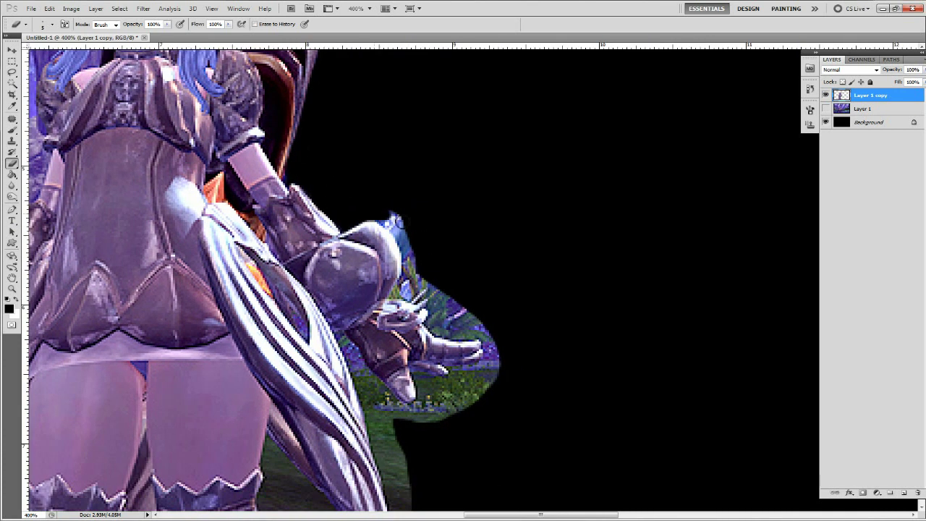
{"action": "scroll", "coordinate": [384, 222], "scroll_direction": "down", "scroll_amount": 2}
{"action": "scroll", "coordinate": [383, 223], "scroll_direction": "right", "scroll_amount": 1}
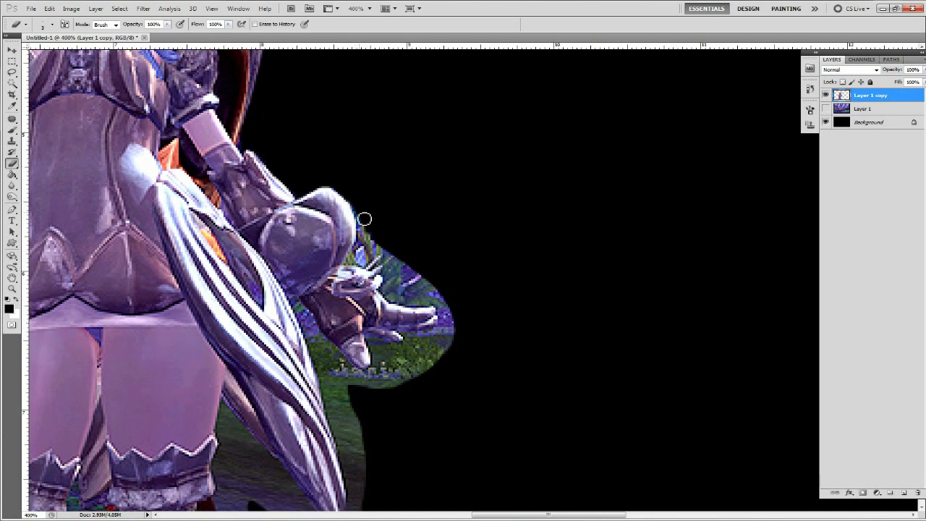
{"action": "left_click_drag", "start_coordinate": [364, 219], "coordinate": [360, 239]}
{"action": "key", "text": "bracketleft"}
{"action": "key", "text": "bracketleft"}
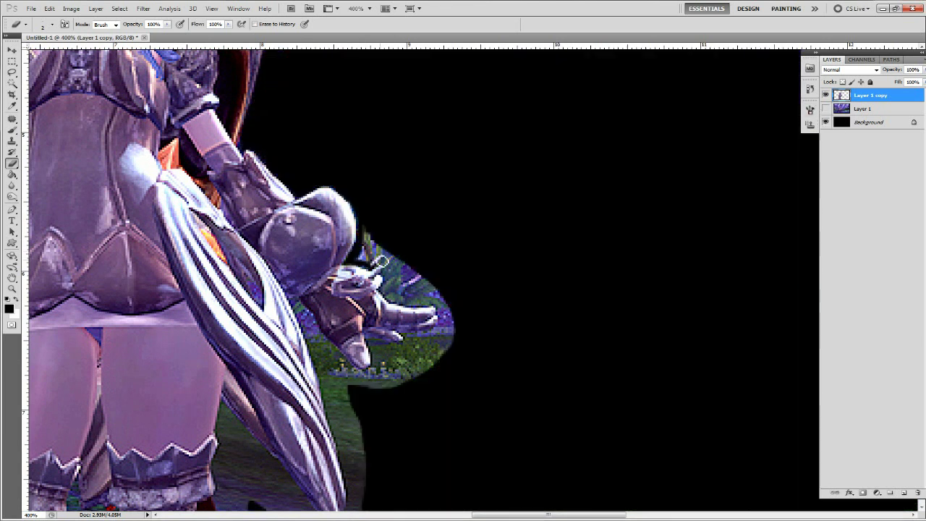
{"action": "mouse_move", "coordinate": [387, 293]}
{"action": "left_mouse_down"}
{"action": "mouse_move", "coordinate": [363, 258]}
{"action": "mouse_move", "coordinate": [402, 264]}
{"action": "mouse_move", "coordinate": [398, 285]}
{"action": "mouse_move", "coordinate": [420, 277]}
{"action": "mouse_move", "coordinate": [363, 219]}
{"action": "left_mouse_up"}
{"action": "key", "text": "bracketright"}
{"action": "key", "text": "bracketright"}
Erase the green fringe around the hand, beside and below the blade, and along the leg.
{"action": "left_click_drag", "start_coordinate": [371, 253], "coordinate": [392, 277]}
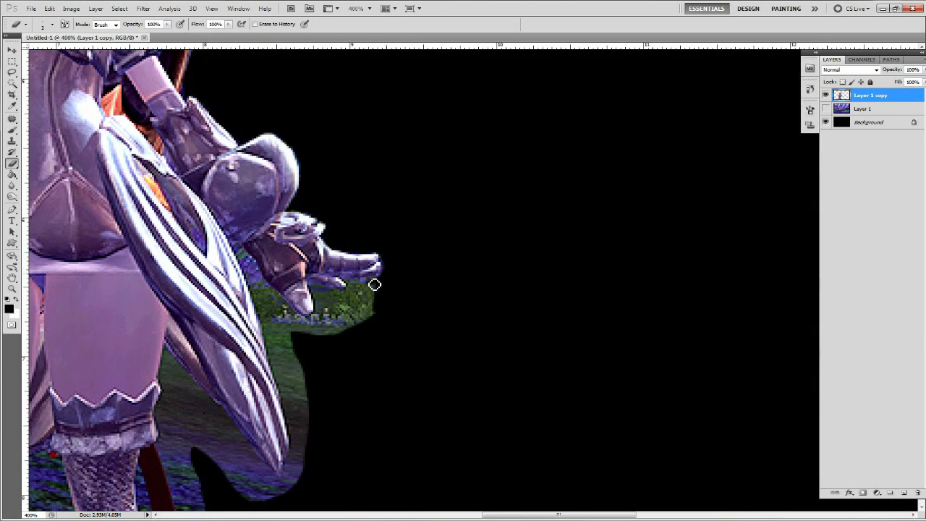
{"action": "mouse_move", "coordinate": [338, 298]}
{"action": "left_mouse_down"}
{"action": "mouse_move", "coordinate": [396, 272]}
{"action": "mouse_move", "coordinate": [413, 273]}
{"action": "mouse_move", "coordinate": [422, 290]}
{"action": "mouse_move", "coordinate": [340, 292]}
{"action": "mouse_move", "coordinate": [356, 299]}
{"action": "mouse_move", "coordinate": [403, 265]}
{"action": "left_mouse_up"}
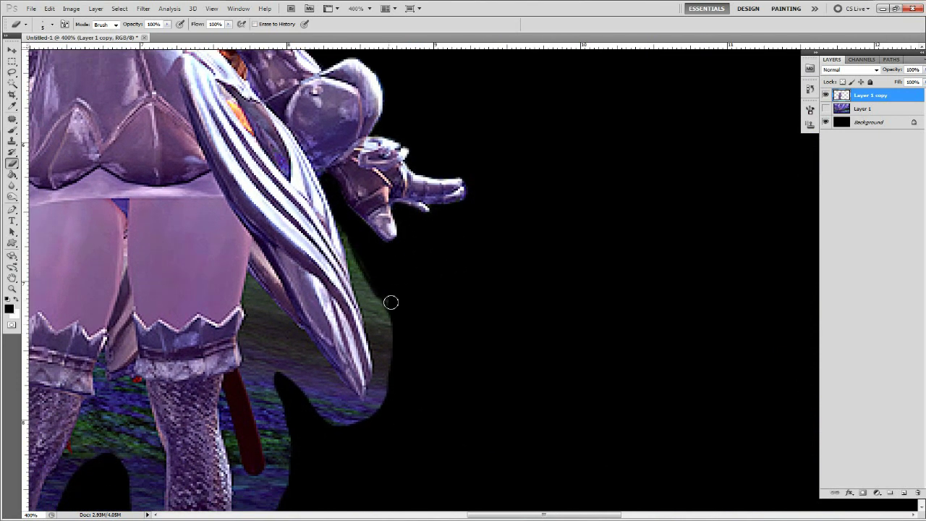
{"action": "mouse_move", "coordinate": [390, 302]}
{"action": "left_mouse_down"}
{"action": "mouse_move", "coordinate": [345, 228]}
{"action": "mouse_move", "coordinate": [353, 265]}
{"action": "left_mouse_up"}
{"action": "mouse_move", "coordinate": [371, 300]}
{"action": "left_mouse_down"}
{"action": "mouse_move", "coordinate": [405, 335]}
{"action": "mouse_move", "coordinate": [413, 285]}
{"action": "mouse_move", "coordinate": [439, 365]}
{"action": "left_mouse_up"}
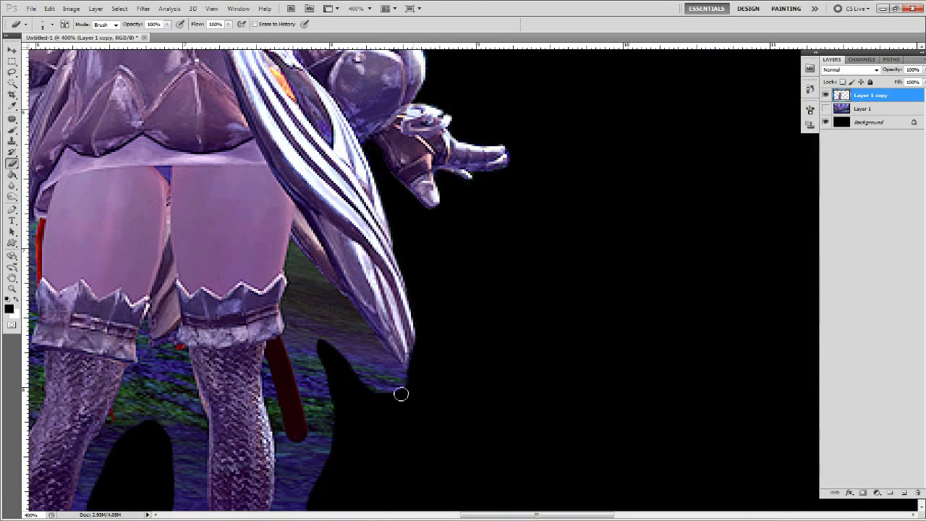
{"action": "left_click_drag", "start_coordinate": [399, 393], "coordinate": [339, 321]}
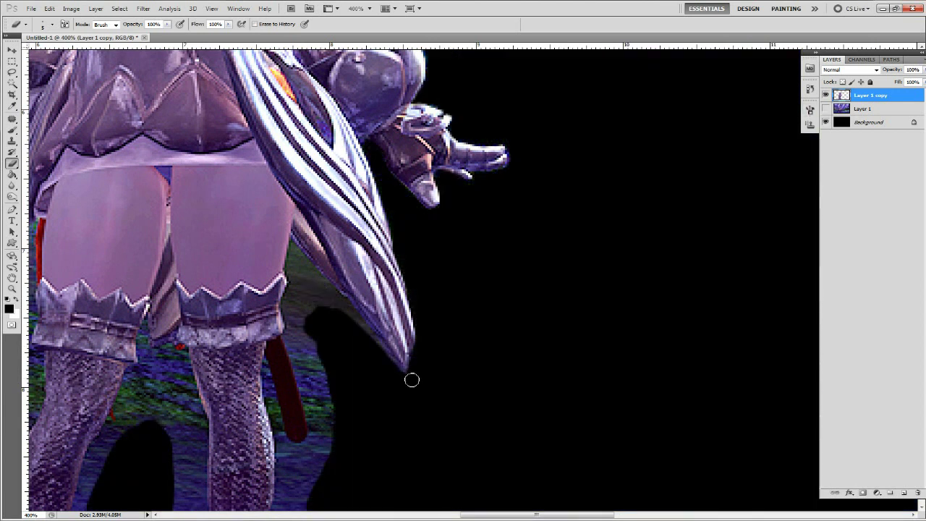
{"action": "mouse_move", "coordinate": [411, 378]}
{"action": "left_mouse_down"}
{"action": "mouse_move", "coordinate": [307, 267]}
{"action": "mouse_move", "coordinate": [306, 326]}
{"action": "left_mouse_up"}
Erase the blue-green fringe to the right of the leg.
{"action": "scroll", "coordinate": [299, 275], "scroll_direction": "down", "scroll_amount": 3}
{"action": "left_click_drag", "start_coordinate": [299, 239], "coordinate": [303, 286]}
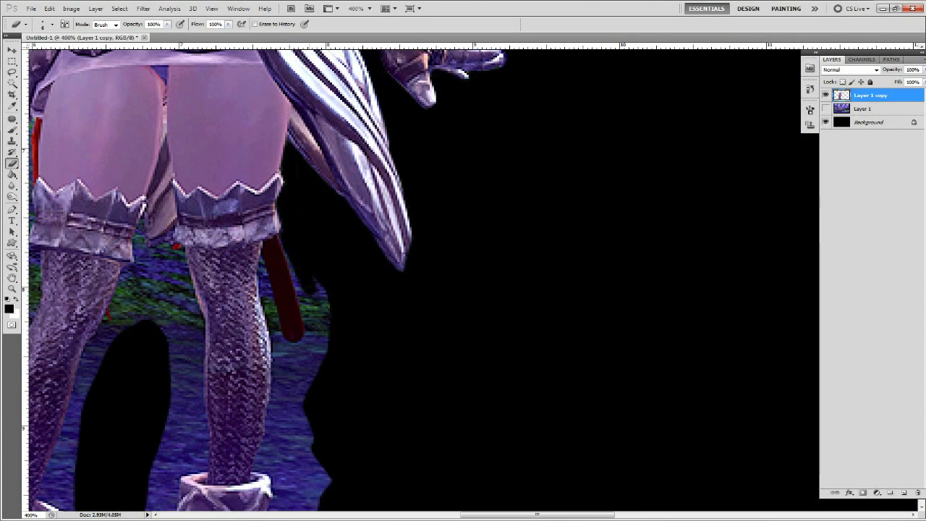
{"action": "left_click_drag", "start_coordinate": [318, 332], "coordinate": [285, 239]}
{"action": "mouse_move", "coordinate": [323, 310]}
{"action": "left_mouse_down"}
{"action": "mouse_move", "coordinate": [362, 238]}
{"action": "mouse_move", "coordinate": [336, 309]}
{"action": "left_mouse_up"}
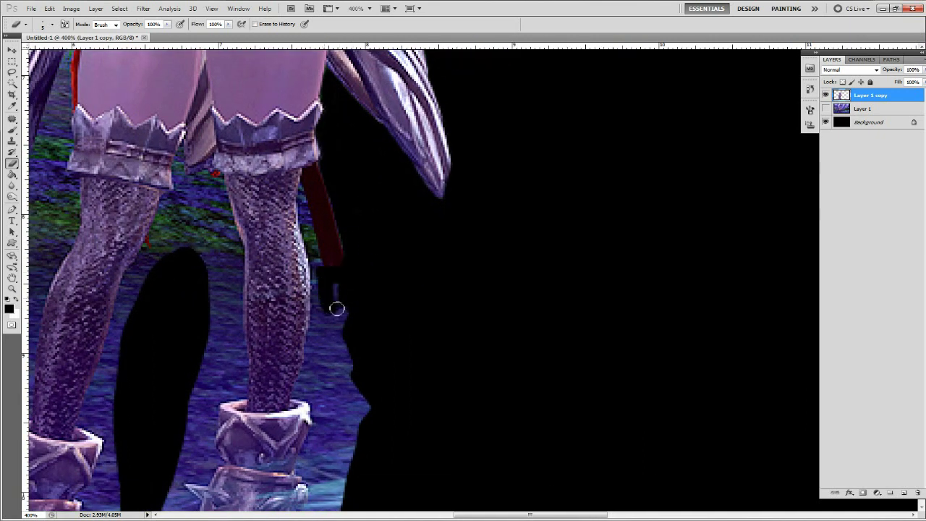
{"action": "scroll", "coordinate": [336, 309], "scroll_direction": "down", "scroll_amount": 5}
{"action": "left_click_drag", "start_coordinate": [341, 196], "coordinate": [217, 470]}
{"action": "left_click_drag", "start_coordinate": [332, 130], "coordinate": [323, 238]}
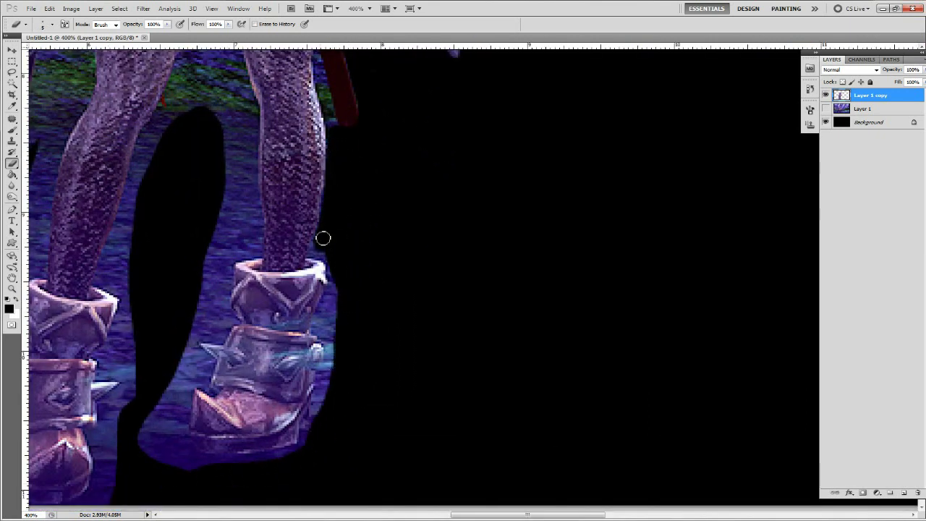
{"action": "scroll", "coordinate": [335, 142], "scroll_direction": "down", "scroll_amount": 3}
Erase the blue fringe beside the boot cuff and along the boot's edge.
{"action": "left_click_drag", "start_coordinate": [361, 158], "coordinate": [321, 250]}
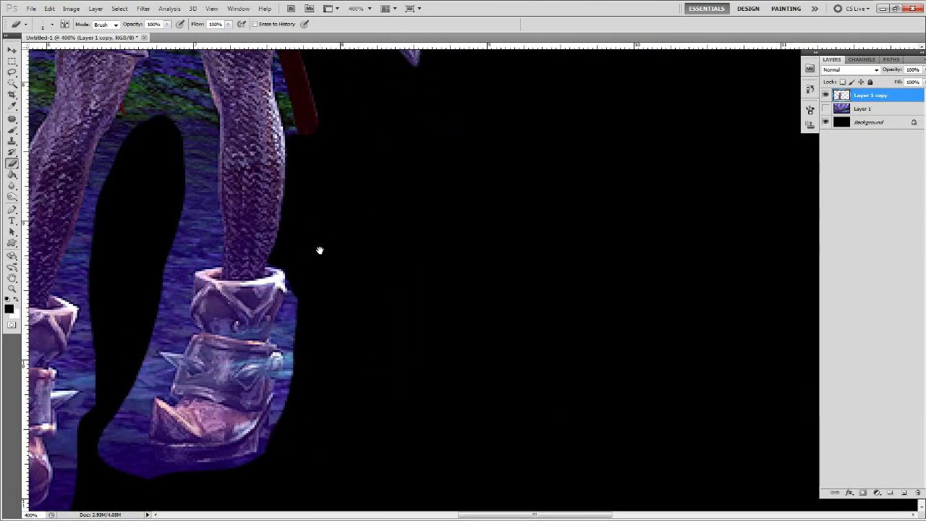
{"action": "left_click_drag", "start_coordinate": [295, 207], "coordinate": [291, 238]}
{"action": "left_click_drag", "start_coordinate": [337, 261], "coordinate": [325, 302]}
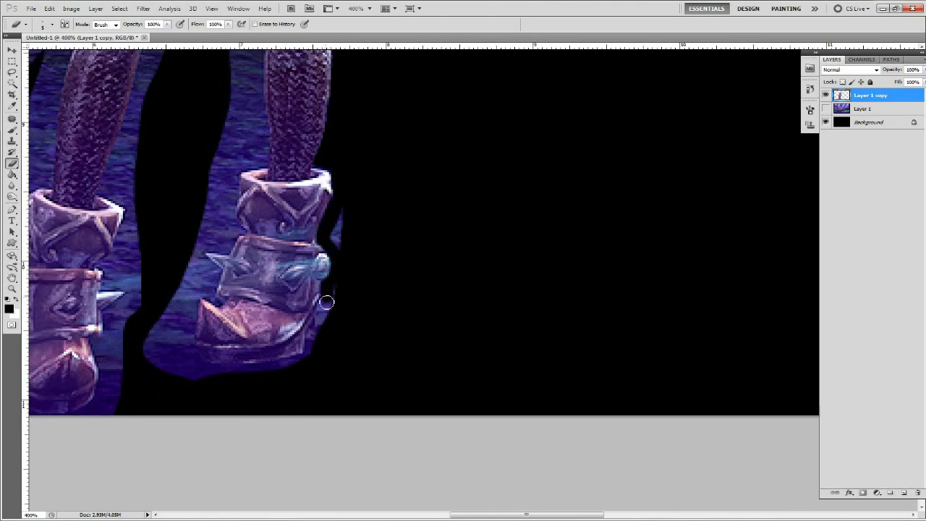
{"action": "left_click_drag", "start_coordinate": [334, 210], "coordinate": [334, 250]}
{"action": "left_click_drag", "start_coordinate": [325, 355], "coordinate": [399, 309]}
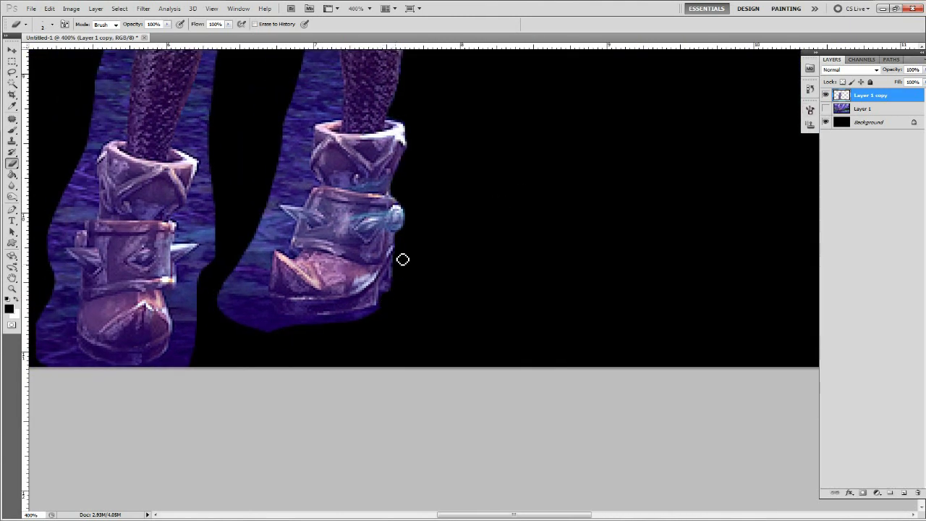
Erase the fringe left of the right boot and between the legs.
{"action": "mouse_move", "coordinate": [306, 326]}
{"action": "left_mouse_down"}
{"action": "mouse_move", "coordinate": [389, 323]}
{"action": "mouse_move", "coordinate": [350, 223]}
{"action": "mouse_move", "coordinate": [380, 321]}
{"action": "mouse_move", "coordinate": [360, 260]}
{"action": "mouse_move", "coordinate": [342, 311]}
{"action": "left_mouse_up"}
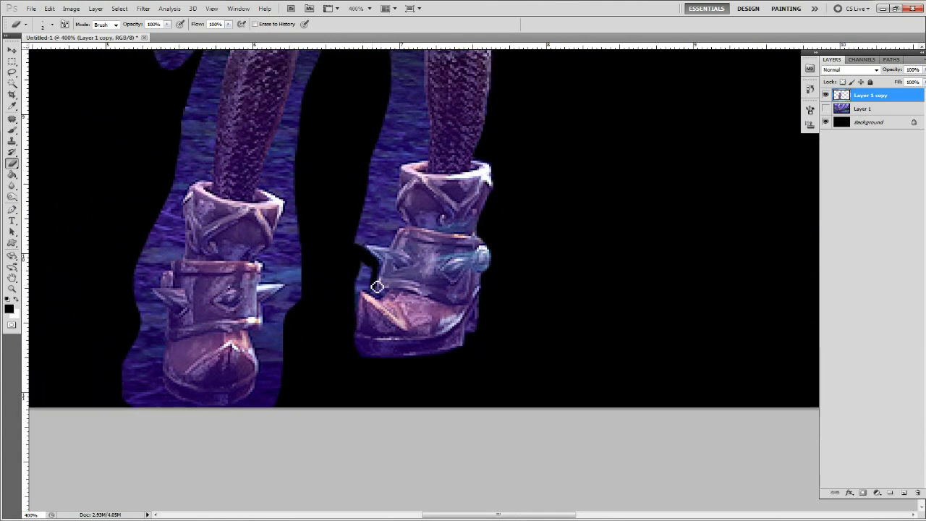
{"action": "mouse_move", "coordinate": [370, 260]}
{"action": "left_mouse_down"}
{"action": "mouse_move", "coordinate": [365, 238]}
{"action": "mouse_move", "coordinate": [383, 232]}
{"action": "mouse_move", "coordinate": [386, 292]}
{"action": "mouse_move", "coordinate": [368, 274]}
{"action": "mouse_move", "coordinate": [354, 239]}
{"action": "left_mouse_up"}
{"action": "mouse_move", "coordinate": [379, 237]}
{"action": "left_mouse_down"}
{"action": "mouse_move", "coordinate": [367, 305]}
{"action": "mouse_move", "coordinate": [347, 312]}
{"action": "mouse_move", "coordinate": [342, 268]}
{"action": "left_mouse_up"}
{"action": "left_click_drag", "start_coordinate": [403, 289], "coordinate": [347, 217]}
{"action": "mouse_move", "coordinate": [347, 217]}
{"action": "left_mouse_down"}
{"action": "mouse_move", "coordinate": [377, 307]}
{"action": "mouse_move", "coordinate": [366, 234]}
{"action": "mouse_move", "coordinate": [355, 296]}
{"action": "mouse_move", "coordinate": [361, 345]}
{"action": "mouse_move", "coordinate": [290, 340]}
{"action": "left_mouse_up"}
Make the original forest Layer 1 visible again beneath the cut-out.
{"action": "scroll", "coordinate": [290, 340], "scroll_direction": "up", "scroll_amount": 10}
{"action": "scroll", "coordinate": [290, 340], "scroll_direction": "down", "scroll_amount": 4}
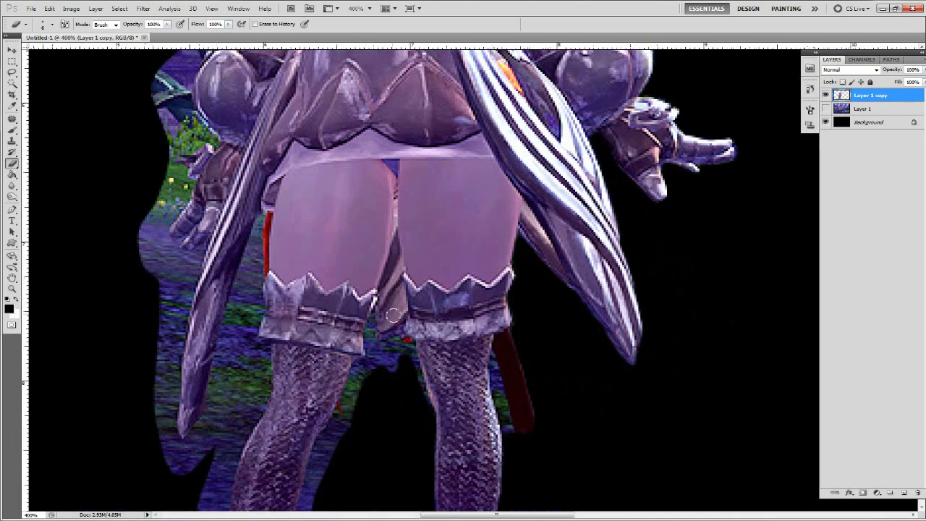
{"action": "left_click", "coordinate": [825, 109]}
Hide the forest layer and erase the leftover forest along the inner leg below the cuff.
{"action": "double_click", "coordinate": [12, 288]}
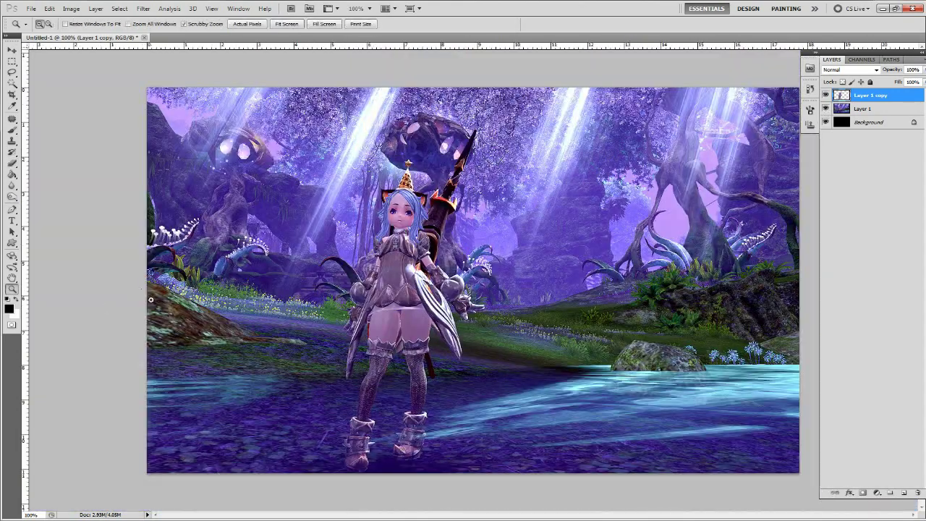
{"action": "left_click", "coordinate": [825, 108]}
{"action": "scroll", "coordinate": [402, 346], "scroll_direction": "up", "scroll_amount": 4}
{"action": "key", "text": "b"}
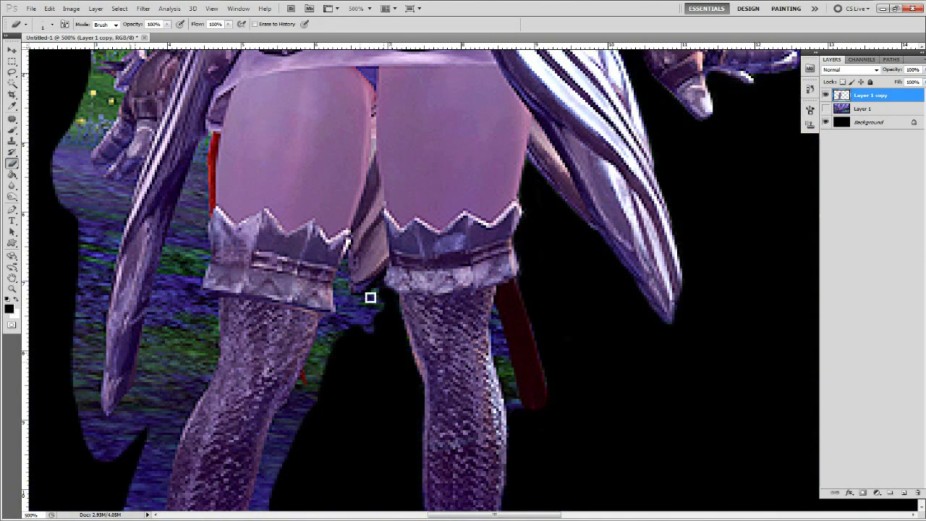
{"action": "mouse_move", "coordinate": [356, 283]}
{"action": "left_mouse_down"}
{"action": "mouse_move", "coordinate": [380, 327]}
{"action": "mouse_move", "coordinate": [406, 263]}
{"action": "mouse_move", "coordinate": [360, 347]}
{"action": "left_mouse_up"}
{"action": "scroll", "coordinate": [407, 263], "scroll_direction": "down", "scroll_amount": 1}
{"action": "scroll", "coordinate": [388, 271], "scroll_direction": "down", "scroll_amount": 3}
{"action": "scroll", "coordinate": [359, 348], "scroll_direction": "down", "scroll_amount": 3}
{"action": "mouse_move", "coordinate": [389, 234]}
{"action": "left_mouse_down"}
{"action": "mouse_move", "coordinate": [374, 277]}
{"action": "mouse_move", "coordinate": [397, 318]}
{"action": "left_mouse_up"}
{"action": "scroll", "coordinate": [374, 277], "scroll_direction": "down", "scroll_amount": 1}
{"action": "mouse_move", "coordinate": [367, 357]}
{"action": "left_mouse_down"}
{"action": "mouse_move", "coordinate": [364, 339]}
{"action": "mouse_move", "coordinate": [395, 347]}
{"action": "left_mouse_up"}
{"action": "scroll", "coordinate": [395, 347], "scroll_direction": "down", "scroll_amount": 1}
{"action": "mouse_move", "coordinate": [405, 215]}
{"action": "left_mouse_down"}
{"action": "mouse_move", "coordinate": [360, 333]}
{"action": "mouse_move", "coordinate": [373, 389]}
{"action": "mouse_move", "coordinate": [181, 393]}
{"action": "mouse_move", "coordinate": [282, 427]}
{"action": "left_mouse_up"}
{"action": "scroll", "coordinate": [374, 389], "scroll_direction": "down", "scroll_amount": 1}
Erase the blue strip and leftover forest bits beside the left boot and its strap.
{"action": "mouse_move", "coordinate": [236, 305]}
{"action": "left_mouse_down"}
{"action": "mouse_move", "coordinate": [214, 327]}
{"action": "mouse_move", "coordinate": [228, 361]}
{"action": "mouse_move", "coordinate": [289, 383]}
{"action": "left_mouse_up"}
{"action": "scroll", "coordinate": [253, 306], "scroll_direction": "up", "scroll_amount": 1}
{"action": "scroll", "coordinate": [254, 306], "scroll_direction": "up", "scroll_amount": 1}
{"action": "scroll", "coordinate": [265, 362], "scroll_direction": "up", "scroll_amount": 1}
{"action": "left_click_drag", "start_coordinate": [261, 332], "coordinate": [229, 409]}
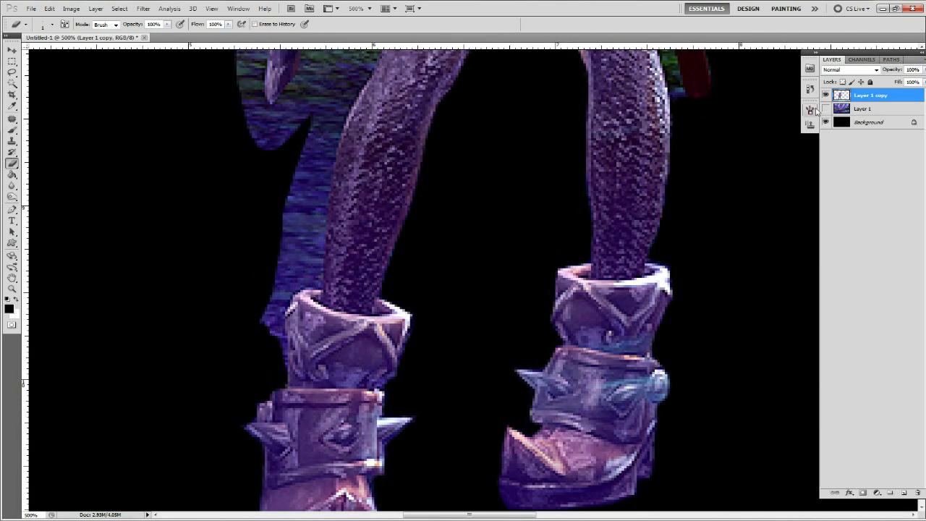
{"action": "key", "text": "ctrl+z"}
{"action": "left_click", "coordinate": [48, 9]}
{"action": "left_click", "coordinate": [72, 19]}
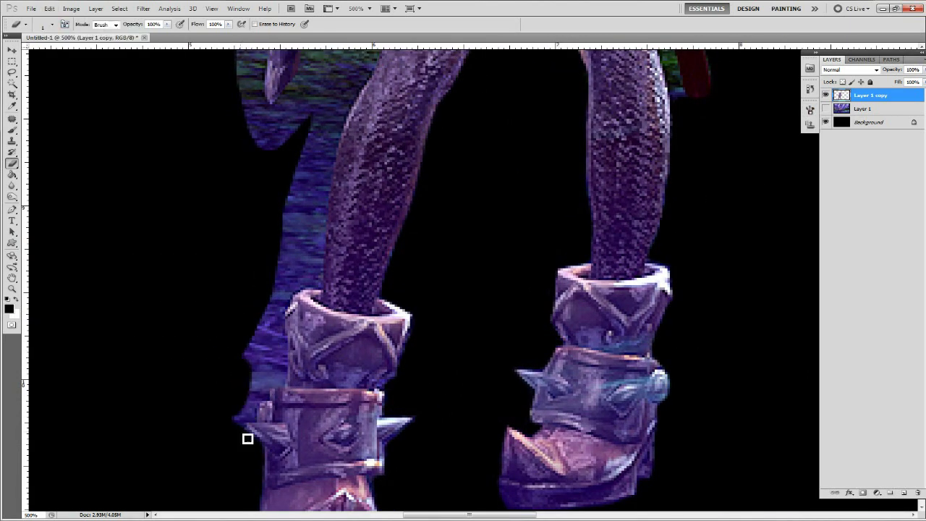
{"action": "mouse_move", "coordinate": [282, 383]}
{"action": "left_mouse_down"}
{"action": "mouse_move", "coordinate": [233, 413]}
{"action": "mouse_move", "coordinate": [254, 341]}
{"action": "left_mouse_up"}
{"action": "scroll", "coordinate": [254, 340], "scroll_direction": "up", "scroll_amount": 1}
{"action": "left_click_drag", "start_coordinate": [258, 382], "coordinate": [300, 322]}
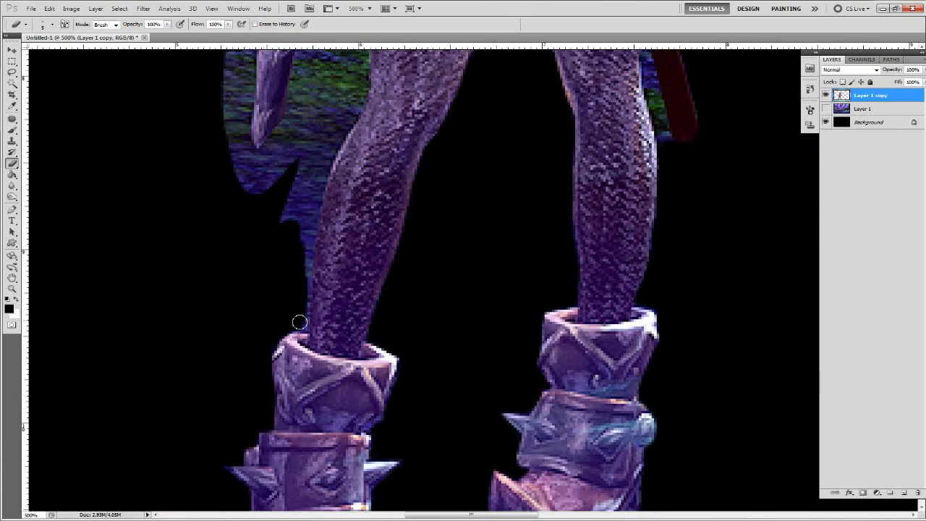
{"action": "scroll", "coordinate": [308, 324], "scroll_direction": "up", "scroll_amount": 1}
Erase the blue strip running along the left side of the left leg.
{"action": "left_click_drag", "start_coordinate": [311, 178], "coordinate": [293, 313]}
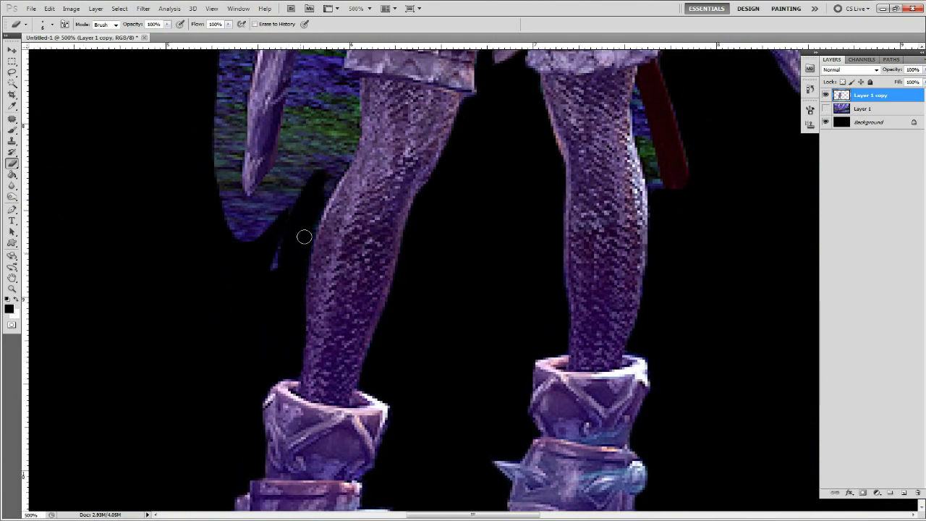
{"action": "mouse_move", "coordinate": [304, 237]}
{"action": "left_mouse_down"}
{"action": "mouse_move", "coordinate": [305, 170]}
{"action": "mouse_move", "coordinate": [299, 231]}
{"action": "left_mouse_up"}
{"action": "scroll", "coordinate": [300, 232], "scroll_direction": "up", "scroll_amount": 1}
{"action": "mouse_move", "coordinate": [270, 268]}
{"action": "left_mouse_down"}
{"action": "mouse_move", "coordinate": [245, 235]}
{"action": "mouse_move", "coordinate": [262, 172]}
{"action": "mouse_move", "coordinate": [233, 279]}
{"action": "mouse_move", "coordinate": [269, 123]}
{"action": "left_mouse_up"}
{"action": "scroll", "coordinate": [234, 279], "scroll_direction": "up", "scroll_amount": 1}
{"action": "scroll", "coordinate": [240, 253], "scroll_direction": "up", "scroll_amount": 1}
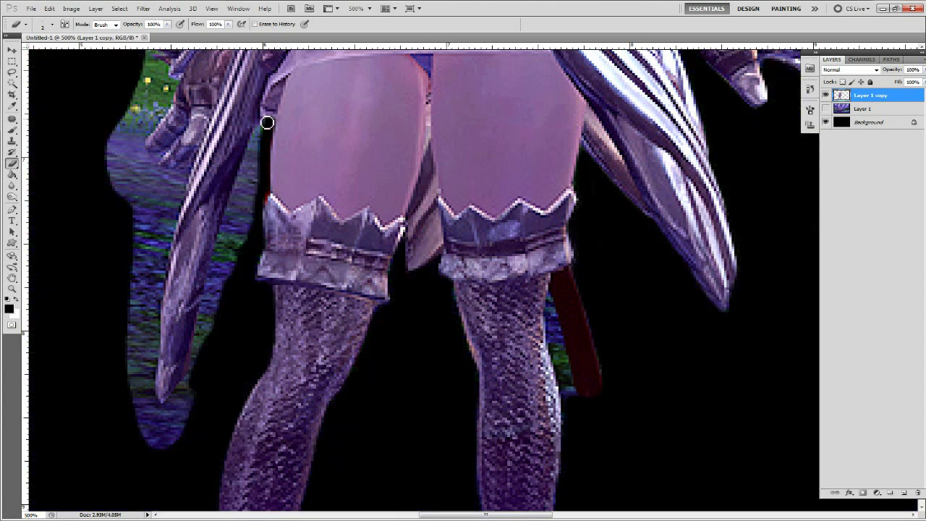
{"action": "mouse_move", "coordinate": [231, 122]}
{"action": "left_mouse_down"}
{"action": "mouse_move", "coordinate": [314, 166]}
{"action": "mouse_move", "coordinate": [283, 298]}
{"action": "mouse_move", "coordinate": [225, 382]}
{"action": "mouse_move", "coordinate": [217, 330]}
{"action": "mouse_move", "coordinate": [239, 217]}
{"action": "left_mouse_up"}
{"action": "scroll", "coordinate": [302, 214], "scroll_direction": "down", "scroll_amount": 1}
{"action": "scroll", "coordinate": [239, 217], "scroll_direction": "up", "scroll_amount": 3}
{"action": "left_click_drag", "start_coordinate": [246, 412], "coordinate": [259, 341]}
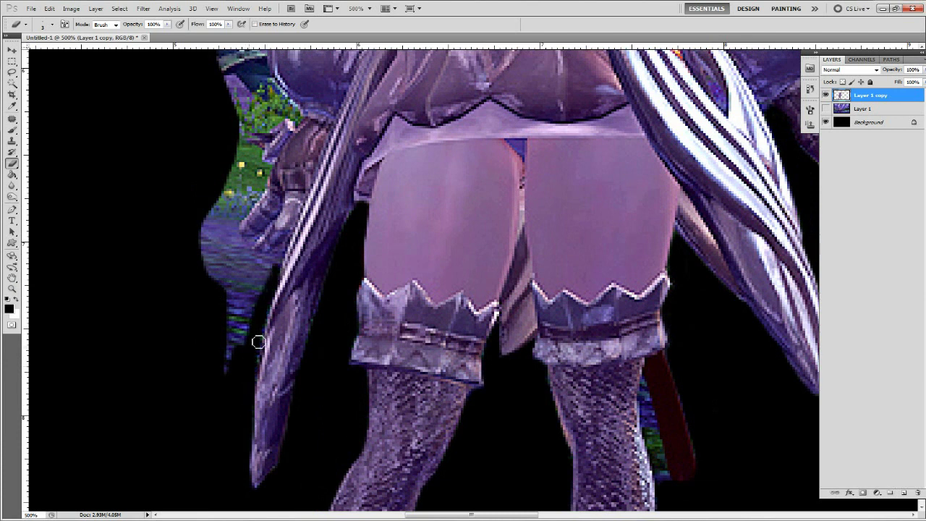
Clean the fringe along the sword edge, beside the left hand and down the figure's left edge.
{"action": "left_click_drag", "start_coordinate": [241, 443], "coordinate": [251, 473]}
{"action": "scroll", "coordinate": [251, 473], "scroll_direction": "up", "scroll_amount": 1}
{"action": "mouse_move", "coordinate": [265, 331]}
{"action": "left_mouse_down"}
{"action": "mouse_move", "coordinate": [221, 228]}
{"action": "mouse_move", "coordinate": [232, 383]}
{"action": "left_mouse_up"}
{"action": "left_click_drag", "start_coordinate": [242, 275], "coordinate": [207, 298]}
{"action": "scroll", "coordinate": [228, 311], "scroll_direction": "up", "scroll_amount": 1}
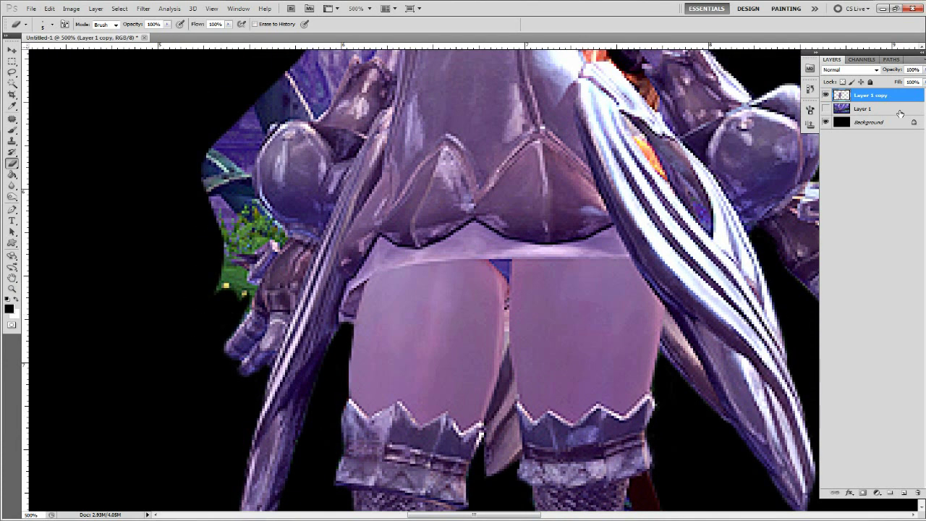
{"action": "left_click_drag", "start_coordinate": [549, 370], "coordinate": [501, 377]}
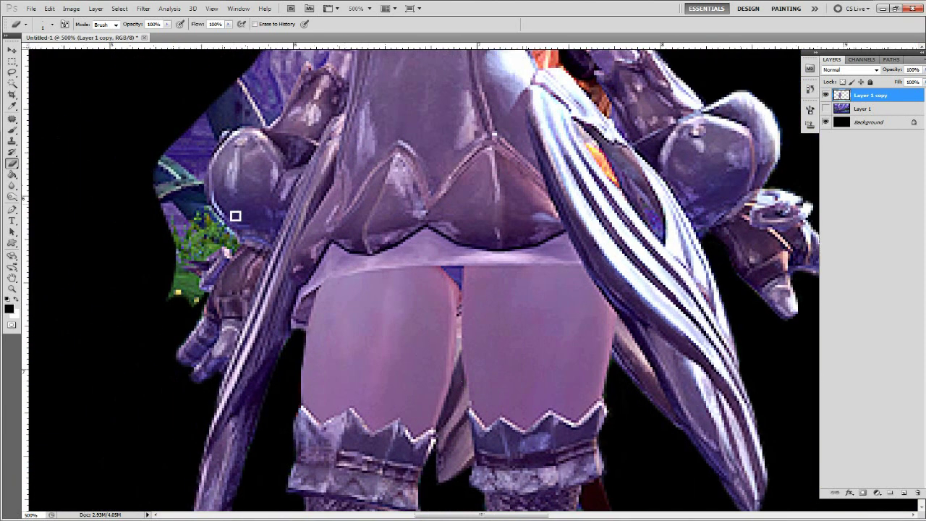
{"action": "mouse_move", "coordinate": [202, 310]}
{"action": "left_mouse_down"}
{"action": "mouse_move", "coordinate": [163, 251]}
{"action": "mouse_move", "coordinate": [225, 240]}
{"action": "mouse_move", "coordinate": [196, 200]}
{"action": "mouse_move", "coordinate": [202, 250]}
{"action": "left_mouse_up"}
Erase the fringe along the figure's upper-left edge, shoulder and hair, resizing the eraser as needed.
{"action": "key", "text": "bracketright"}
{"action": "scroll", "coordinate": [196, 200], "scroll_direction": "up", "scroll_amount": 1}
{"action": "scroll", "coordinate": [192, 228], "scroll_direction": "up", "scroll_amount": 4}
{"action": "mouse_move", "coordinate": [254, 217]}
{"action": "left_mouse_down"}
{"action": "mouse_move", "coordinate": [299, 162]}
{"action": "mouse_move", "coordinate": [275, 139]}
{"action": "left_mouse_up"}
{"action": "scroll", "coordinate": [275, 138], "scroll_direction": "up", "scroll_amount": 4}
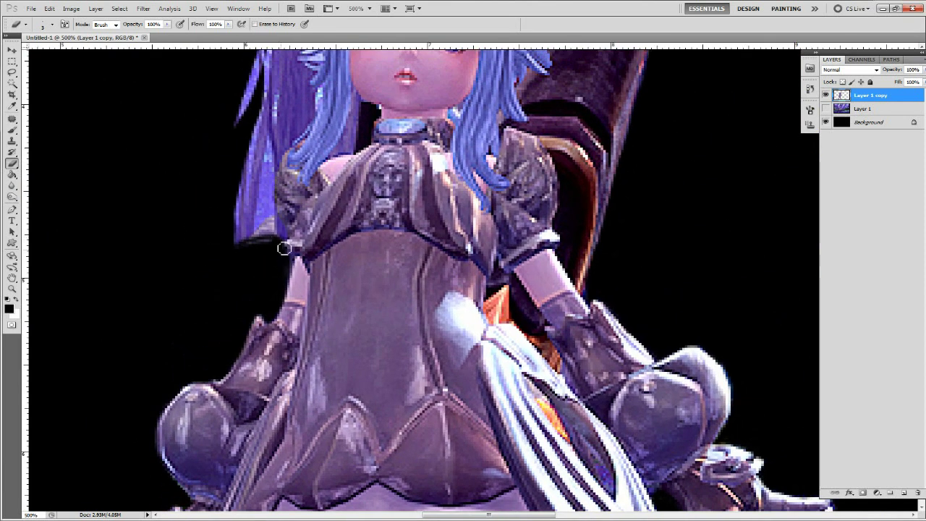
{"action": "mouse_move", "coordinate": [277, 248]}
{"action": "left_mouse_down"}
{"action": "mouse_move", "coordinate": [244, 181]}
{"action": "mouse_move", "coordinate": [262, 186]}
{"action": "mouse_move", "coordinate": [274, 351]}
{"action": "mouse_move", "coordinate": [327, 290]}
{"action": "mouse_move", "coordinate": [304, 199]}
{"action": "left_mouse_up"}
{"action": "scroll", "coordinate": [262, 186], "scroll_direction": "up", "scroll_amount": 5}
{"action": "key", "text": "bracketleft"}
{"action": "key", "text": "bracketleft"}
{"action": "key", "text": "bracketleft"}
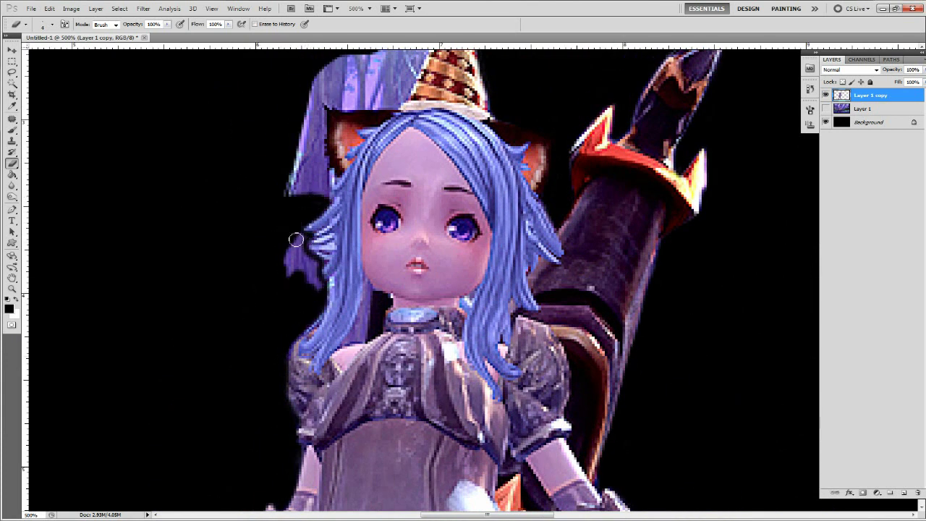
{"action": "mouse_move", "coordinate": [295, 241]}
{"action": "left_mouse_down"}
{"action": "mouse_move", "coordinate": [320, 285]}
{"action": "mouse_move", "coordinate": [289, 282]}
{"action": "mouse_move", "coordinate": [297, 224]}
{"action": "left_mouse_up"}
{"action": "key", "text": "bracketleft"}
{"action": "key", "text": "bracketleft"}
{"action": "scroll", "coordinate": [321, 285], "scroll_direction": "up", "scroll_amount": 5}
{"action": "key", "text": "bracketright"}
{"action": "key", "text": "bracketright"}
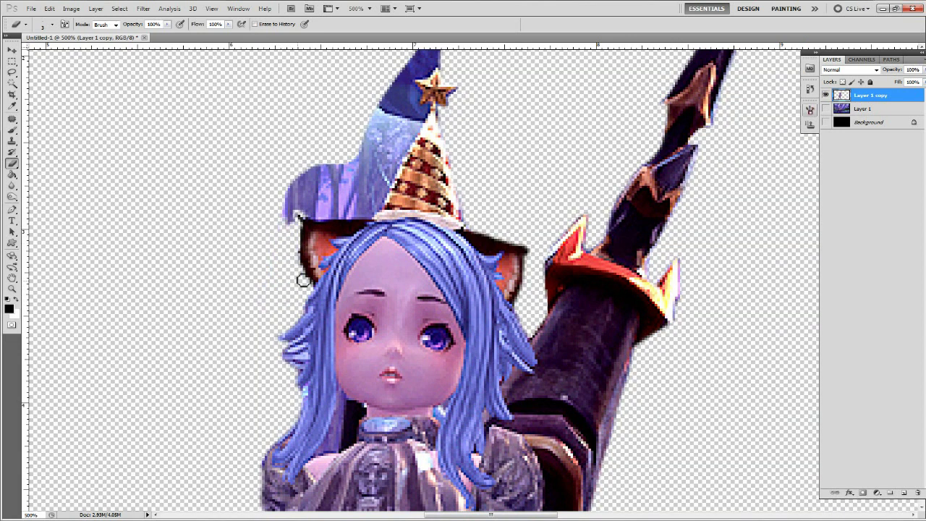
{"action": "scroll", "coordinate": [302, 281], "scroll_direction": "up", "scroll_amount": 3}
Remove the blue and pale-blue remnants around the hat cone and its tip, checking against the black backdrop.
{"action": "mouse_move", "coordinate": [430, 127]}
{"action": "left_mouse_down"}
{"action": "mouse_move", "coordinate": [365, 225]}
{"action": "mouse_move", "coordinate": [308, 286]}
{"action": "mouse_move", "coordinate": [369, 283]}
{"action": "left_mouse_up"}
{"action": "left_click_drag", "start_coordinate": [376, 232], "coordinate": [318, 273]}
{"action": "left_click", "coordinate": [825, 122]}
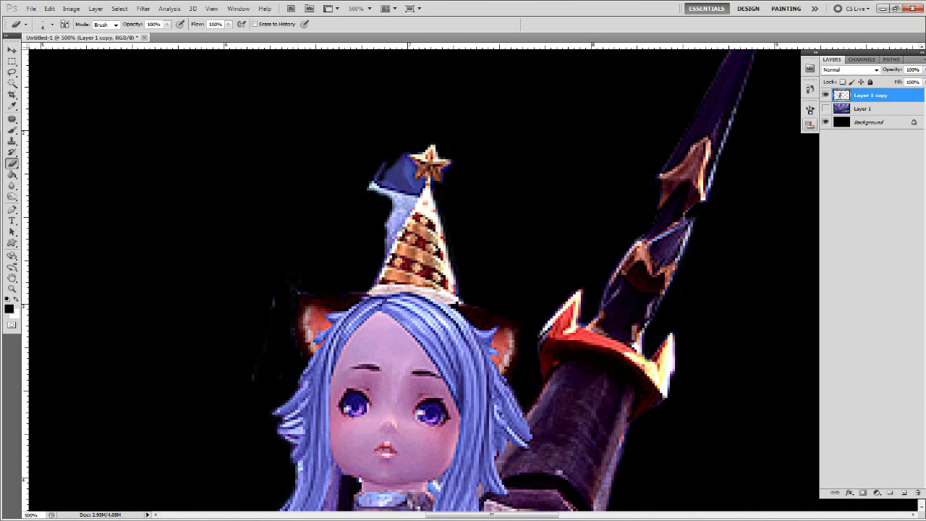
{"action": "left_click", "coordinate": [825, 122]}
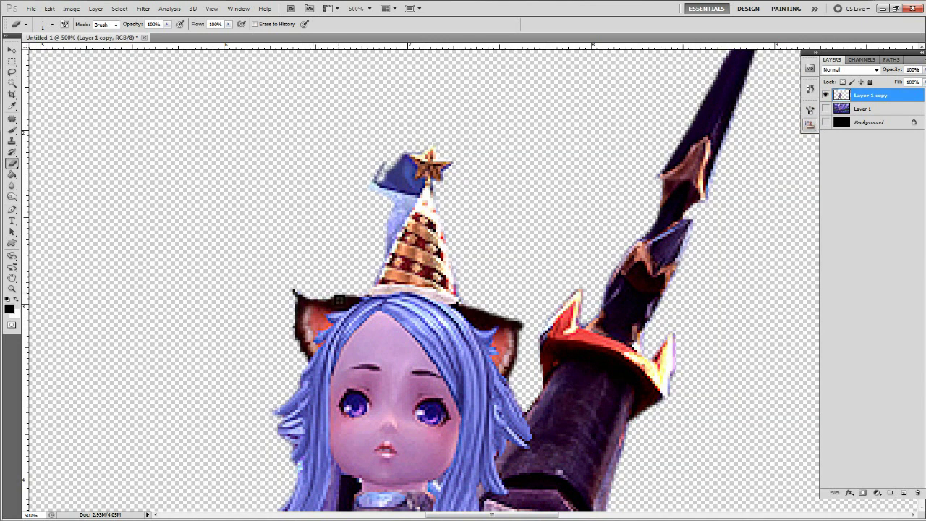
{"action": "left_click", "coordinate": [825, 121]}
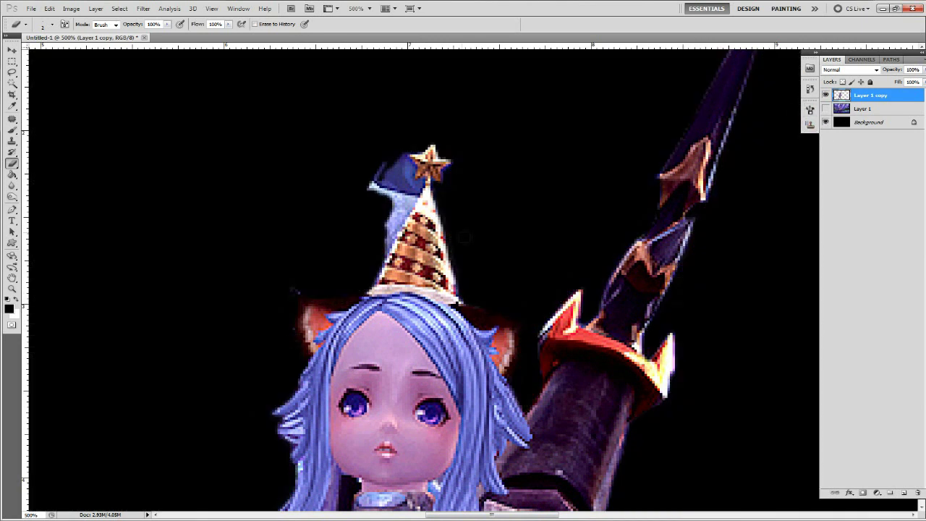
{"action": "left_click_drag", "start_coordinate": [396, 168], "coordinate": [342, 205]}
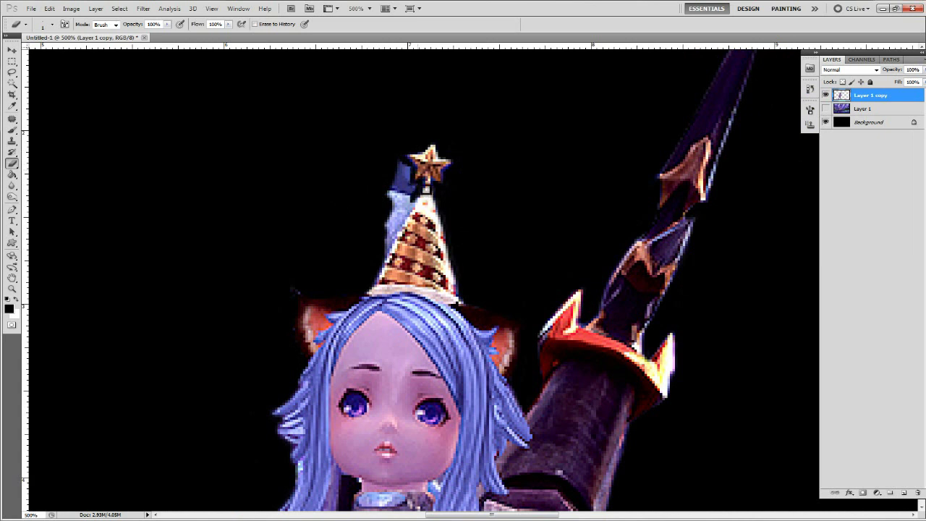
{"action": "left_click_drag", "start_coordinate": [409, 202], "coordinate": [390, 268]}
{"action": "left_click_drag", "start_coordinate": [391, 224], "coordinate": [405, 163]}
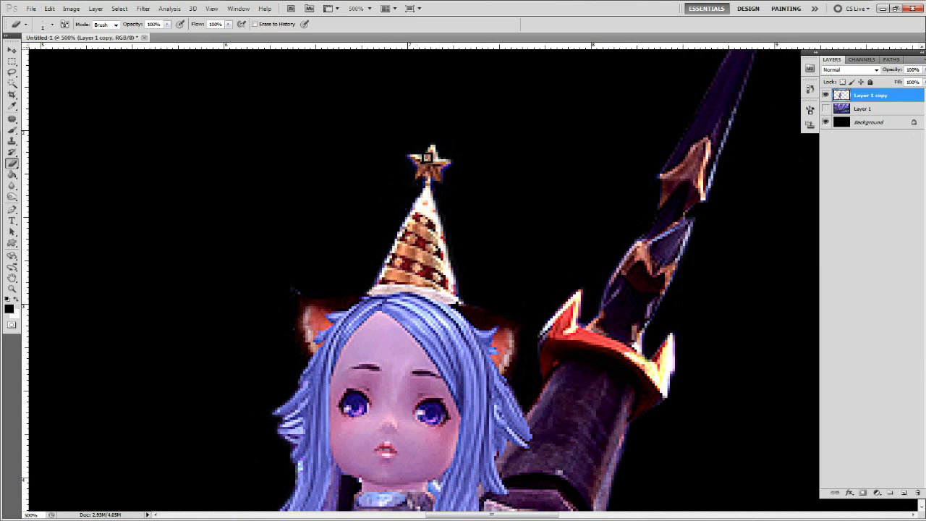
{"action": "scroll", "coordinate": [427, 157], "scroll_direction": "down", "scroll_amount": 5}
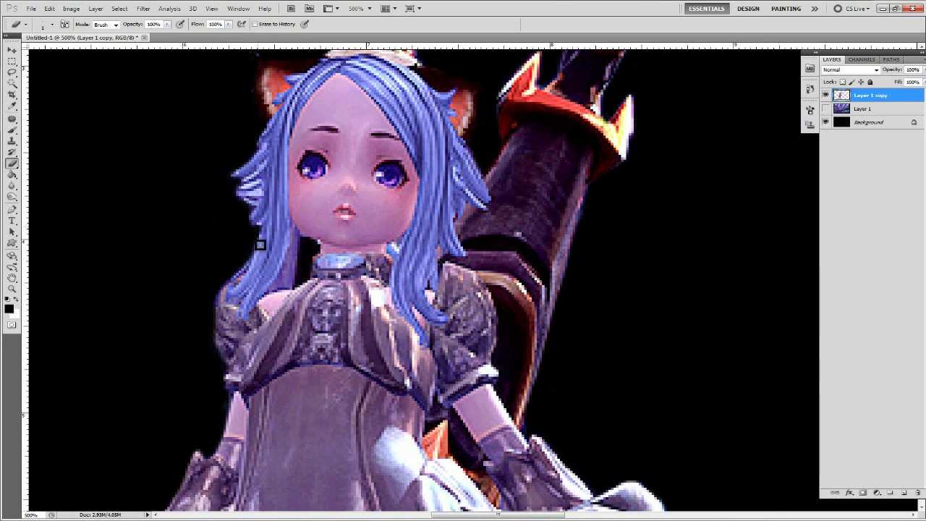
Toggle the forest layer and zoom in on the legs to compare the cleaned cut-out.
{"action": "left_click", "coordinate": [826, 108]}
{"action": "left_click", "coordinate": [826, 108]}
{"action": "key", "text": "z"}
{"action": "left_click", "coordinate": [322, 332], "text": "alt"}
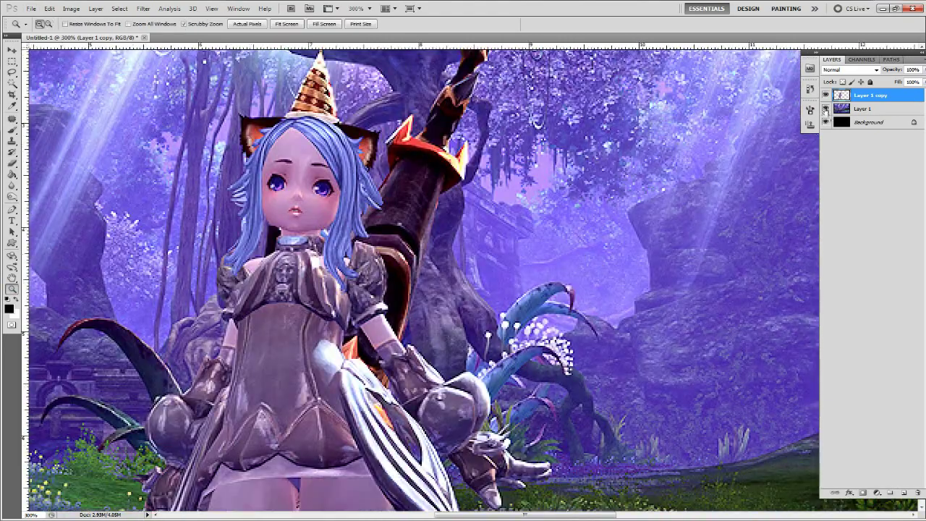
{"action": "left_click", "coordinate": [826, 108]}
{"action": "left_click", "coordinate": [557, 204]}
{"action": "scroll", "coordinate": [40, 206], "scroll_direction": "down", "scroll_amount": 1}
{"action": "key", "text": "e"}
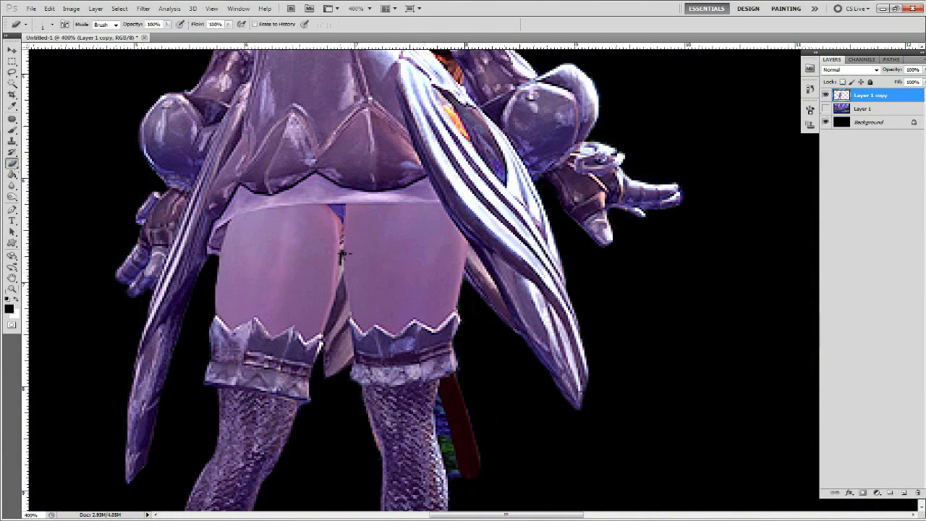
{"action": "left_click", "coordinate": [826, 109]}
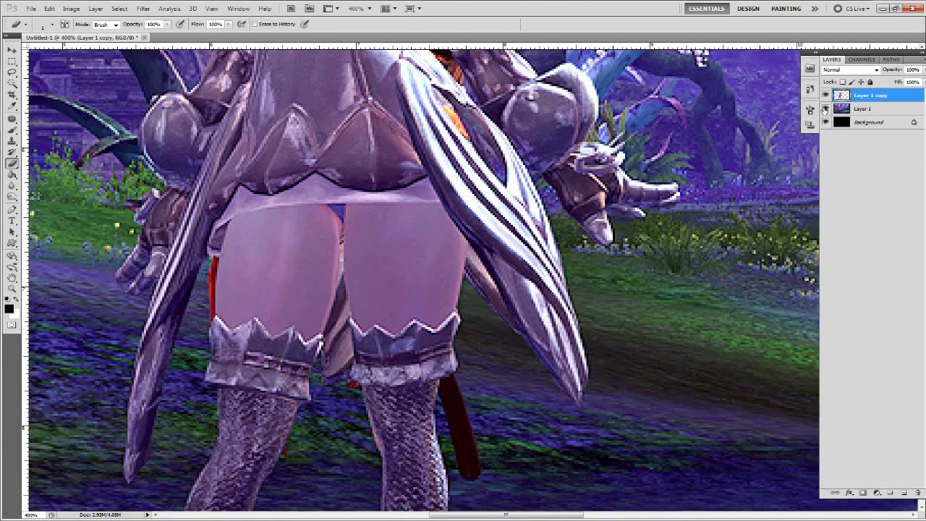
{"action": "scroll", "coordinate": [423, 278], "scroll_direction": "down", "scroll_amount": 3}
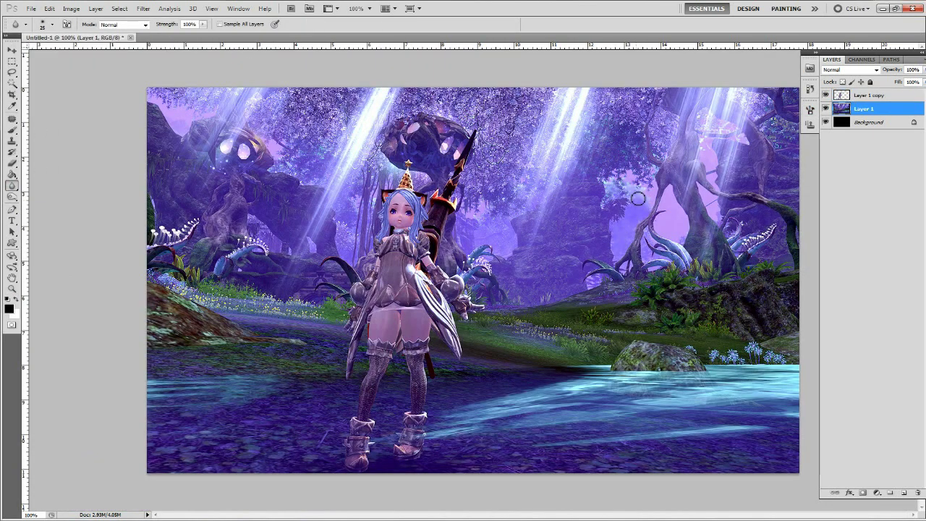
Set a smaller Blur brush to 50% strength and soften the mushroom tree above her head.
{"action": "key", "text": "bracketleft"}
{"action": "key", "text": "bracketleft"}
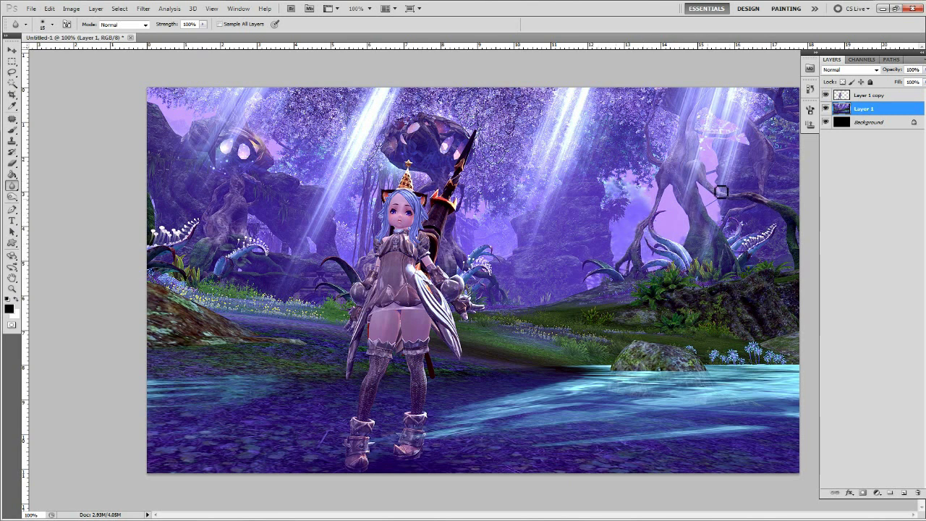
{"action": "key", "text": "bracketleft"}
{"action": "left_click_drag", "start_coordinate": [205, 24], "coordinate": [179, 34]}
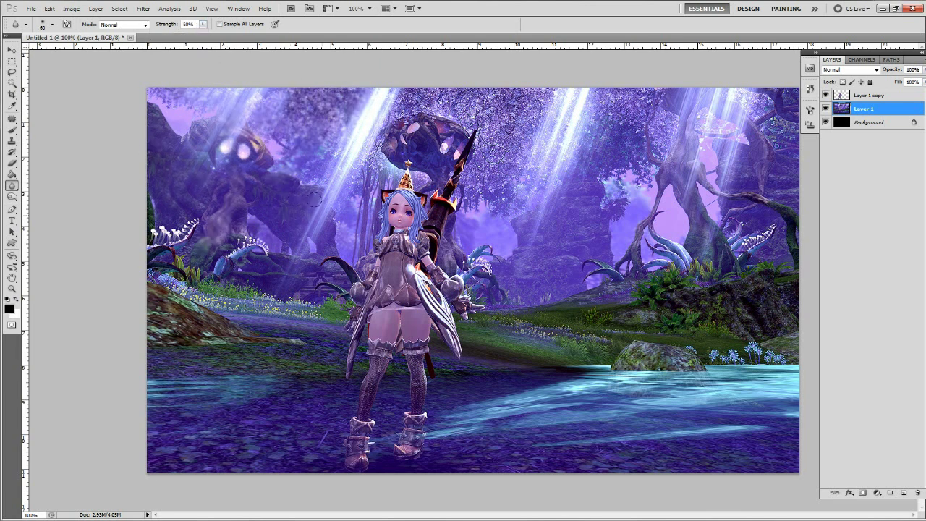
{"action": "key", "text": "bracketleft"}
{"action": "left_click_drag", "start_coordinate": [393, 102], "coordinate": [423, 175]}
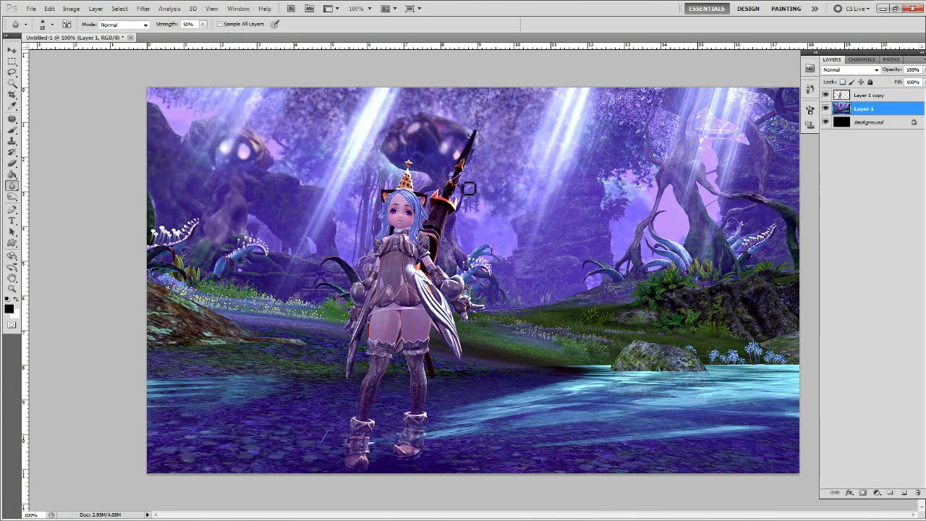
Zoom in and blur the trees and foliage on the right with a larger brush.
{"action": "left_click", "coordinate": [452, 174]}
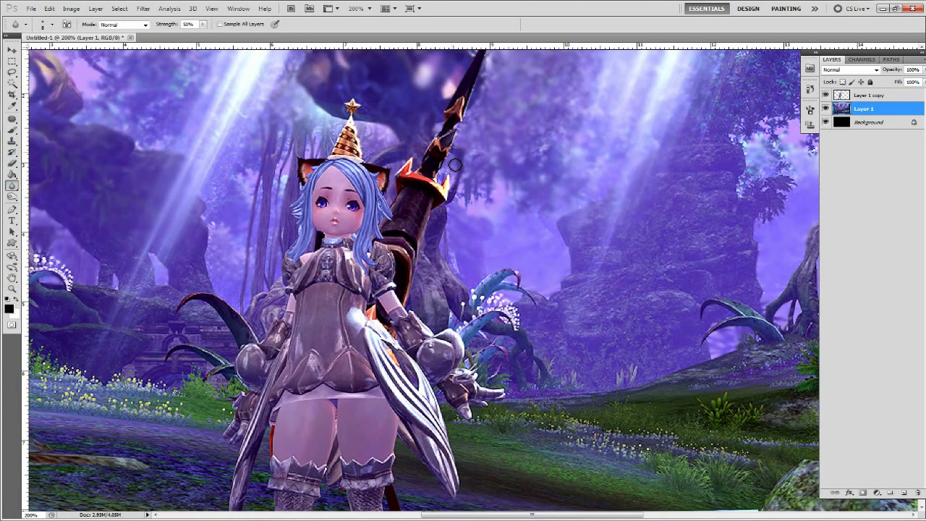
{"action": "key", "text": "bracketright"}
{"action": "key", "text": "bracketright"}
{"action": "key", "text": "bracketright"}
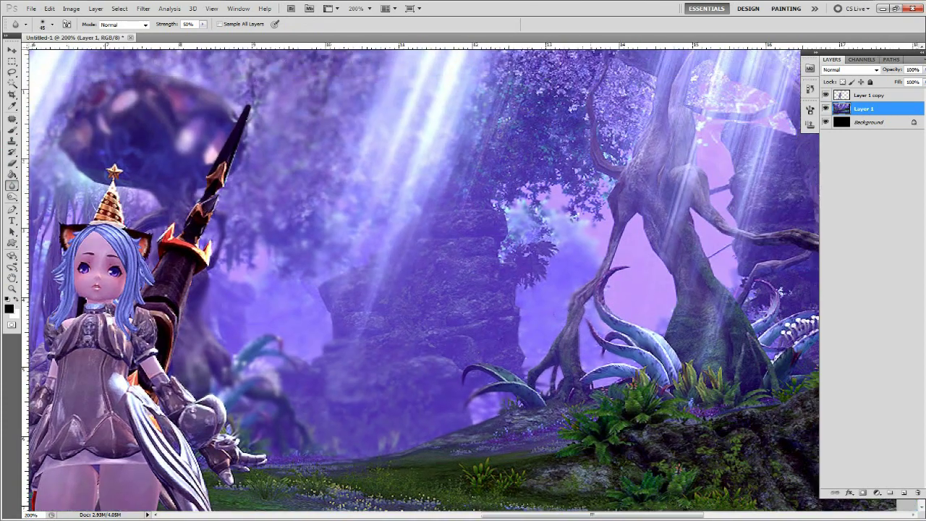
{"action": "key", "text": "bracketright"}
{"action": "key", "text": "bracketright"}
{"action": "left_click_drag", "start_coordinate": [535, 188], "coordinate": [520, 260]}
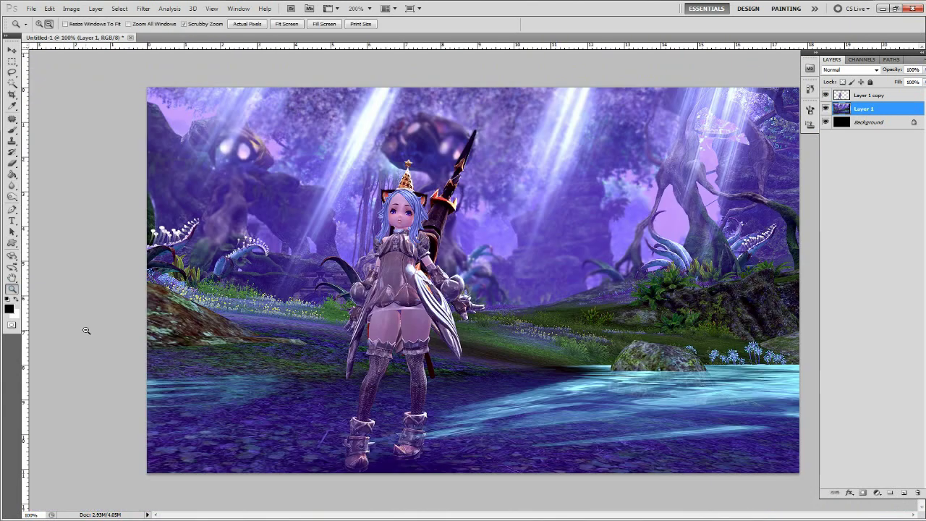
Blur the white spiky plant at left and the water near the flowers, then lower strength to 4%.
{"action": "double_click", "coordinate": [12, 288]}
{"action": "left_click", "coordinate": [12, 185]}
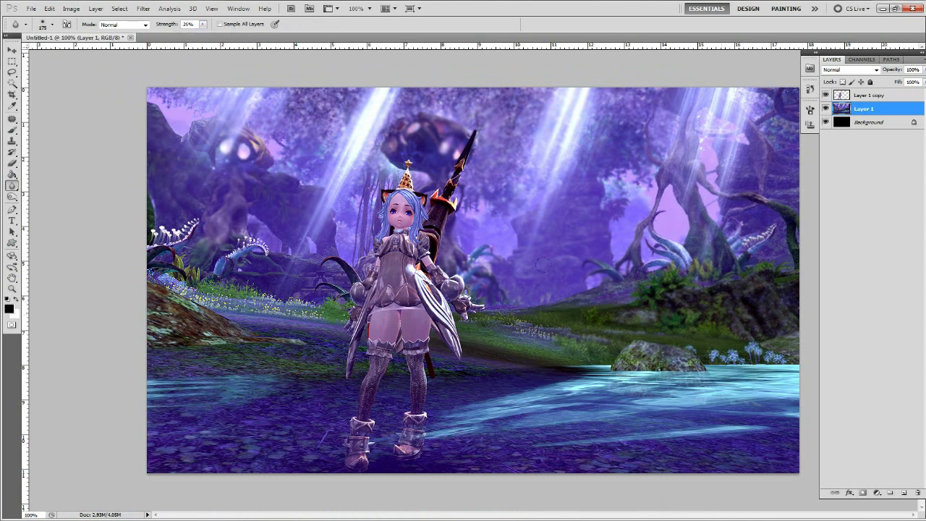
{"action": "left_click_drag", "start_coordinate": [184, 231], "coordinate": [160, 238]}
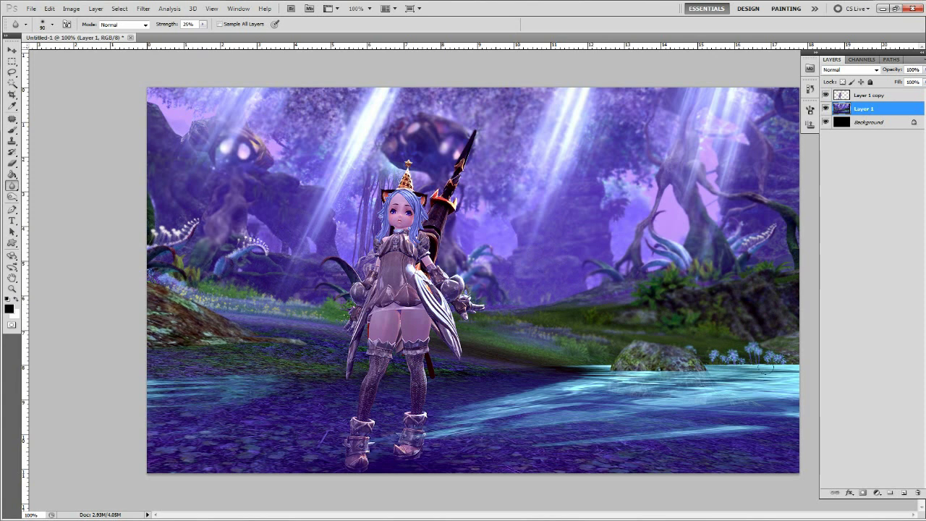
{"action": "left_click_drag", "start_coordinate": [761, 369], "coordinate": [749, 369]}
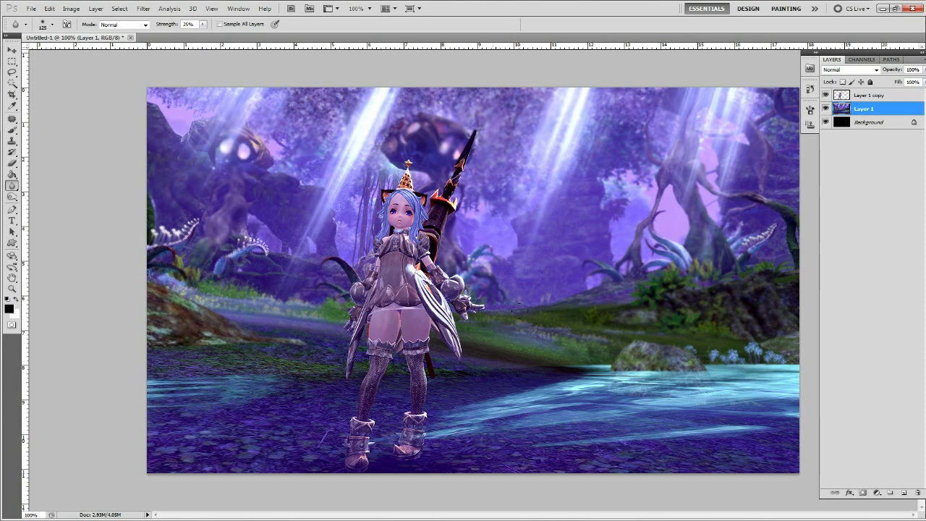
{"action": "left_click_drag", "start_coordinate": [203, 24], "coordinate": [190, 36]}
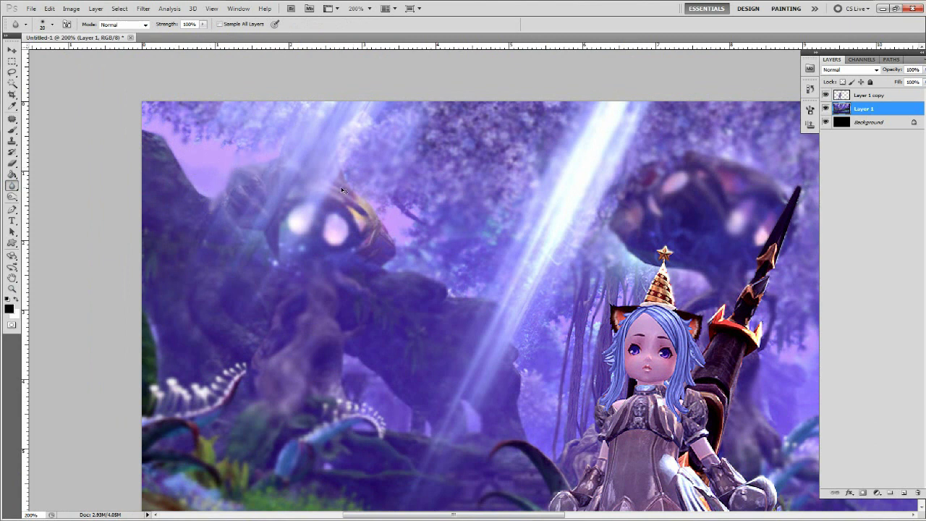
Pan around the background while resizing the blur brush from 15 to 25.
{"action": "scroll", "coordinate": [384, 215], "scroll_direction": "down", "scroll_amount": 4}
{"action": "scroll", "coordinate": [384, 215], "scroll_direction": "right", "scroll_amount": 4}
{"action": "scroll", "coordinate": [426, 312], "scroll_direction": "down", "scroll_amount": 1}
{"action": "scroll", "coordinate": [425, 312], "scroll_direction": "right", "scroll_amount": 1}
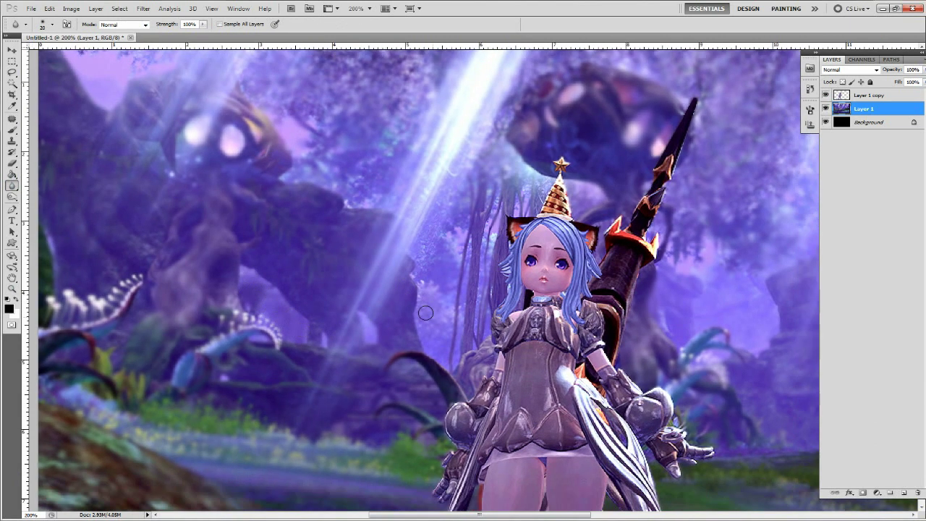
{"action": "key", "text": "bracketleft"}
{"action": "key", "text": "bracketright"}
{"action": "scroll", "coordinate": [476, 221], "scroll_direction": "down", "scroll_amount": 4}
{"action": "scroll", "coordinate": [388, 207], "scroll_direction": "right", "scroll_amount": 12}
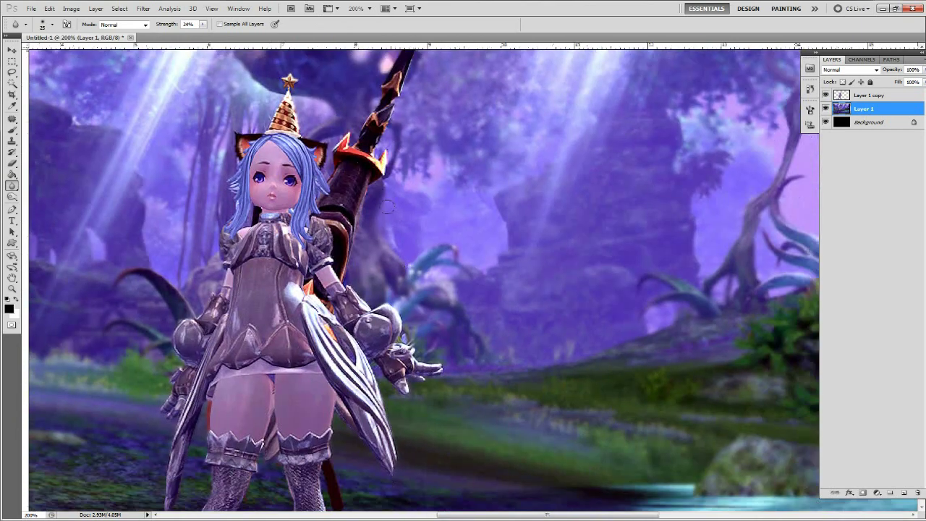
{"action": "scroll", "coordinate": [491, 222], "scroll_direction": "up", "scroll_amount": 2}
{"action": "scroll", "coordinate": [420, 237], "scroll_direction": "right", "scroll_amount": 12}
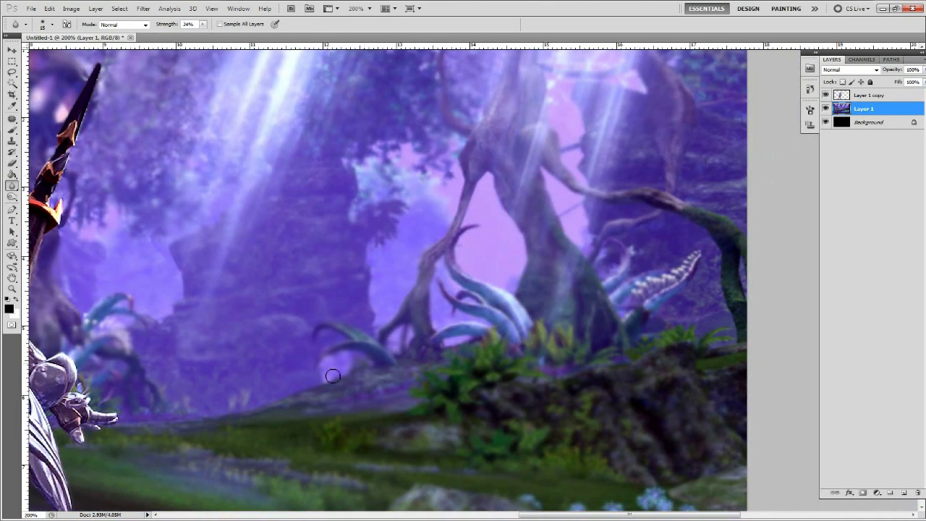
{"action": "scroll", "coordinate": [332, 375], "scroll_direction": "up", "scroll_amount": 7}
{"action": "scroll", "coordinate": [499, 147], "scroll_direction": "right", "scroll_amount": 6}
{"action": "scroll", "coordinate": [384, 152], "scroll_direction": "left", "scroll_amount": 8}
{"action": "scroll", "coordinate": [401, 188], "scroll_direction": "down", "scroll_amount": 10}
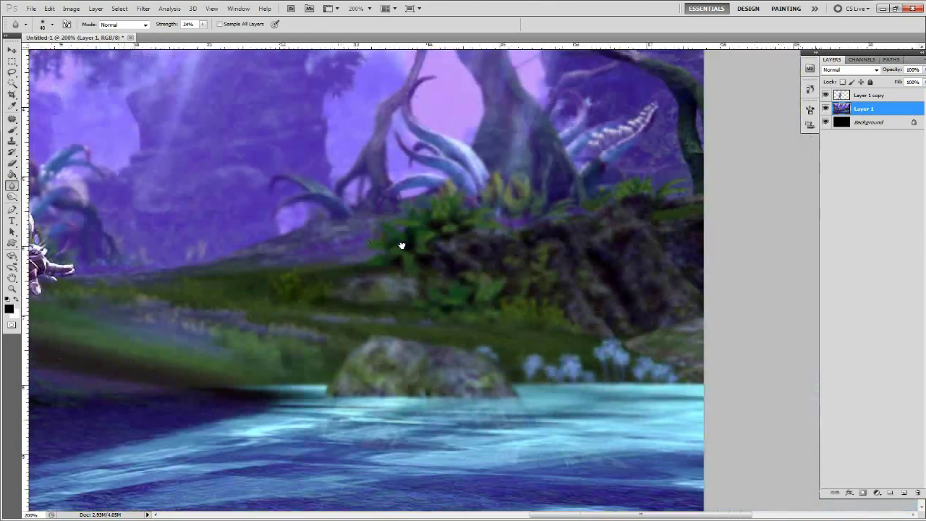
{"action": "scroll", "coordinate": [399, 243], "scroll_direction": "right", "scroll_amount": 4}
Return to the whole-image view and raise the blur strength to 100%.
{"action": "key", "text": "z"}
{"action": "left_click", "coordinate": [299, 295], "text": "alt"}
{"action": "key", "text": "r"}
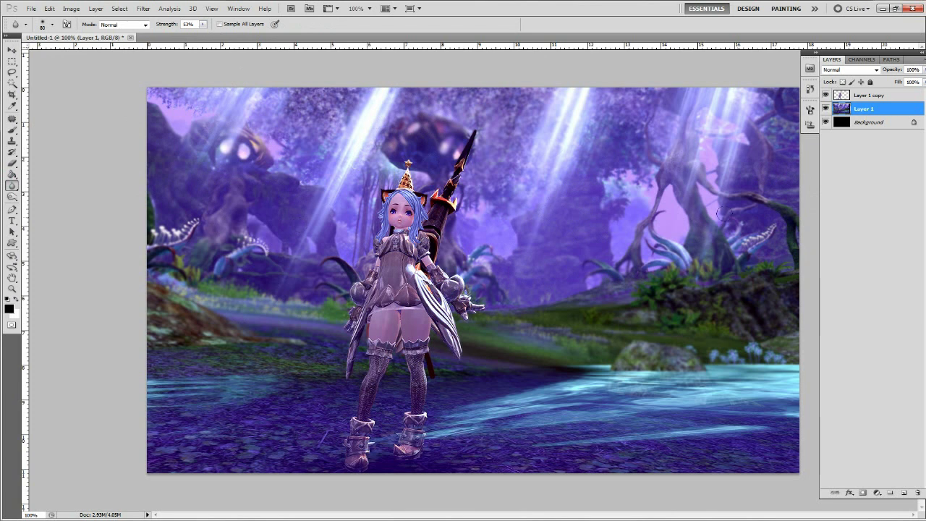
{"action": "key", "text": "0"}
On a new Layer 2, paint light strokes over the girl's legs and boots with a size-20 brush.
{"action": "left_click", "coordinate": [867, 95]}
{"action": "left_click", "coordinate": [889, 492]}
{"action": "left_click", "coordinate": [9, 309]}
{"action": "left_click", "coordinate": [547, 382]}
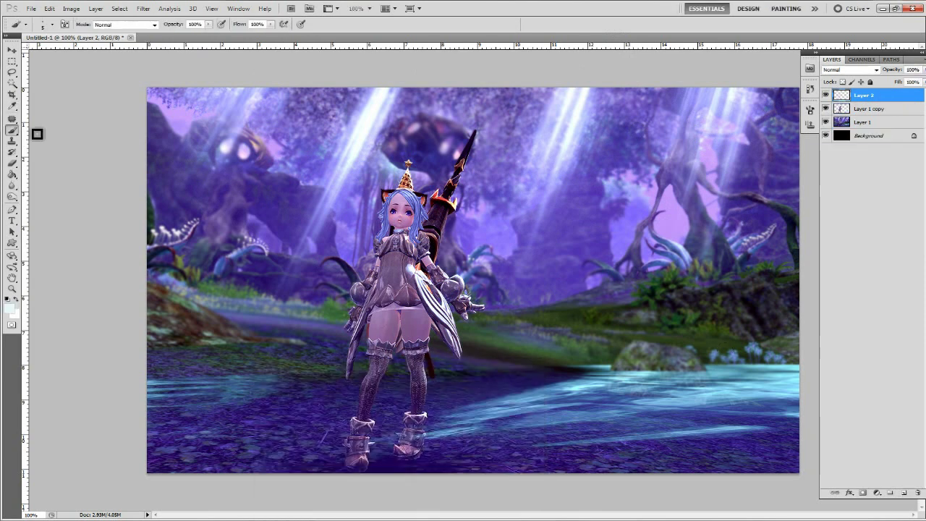
{"action": "key", "text": "b"}
{"action": "key", "text": "bracketleft"}
{"action": "key", "text": "bracketleft"}
{"action": "key", "text": "bracketleft"}
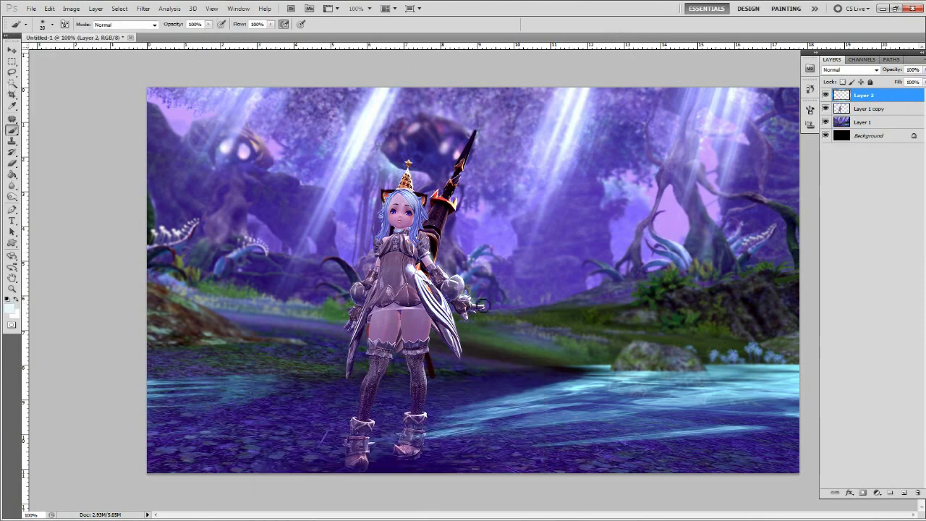
{"action": "key", "text": "bracketleft"}
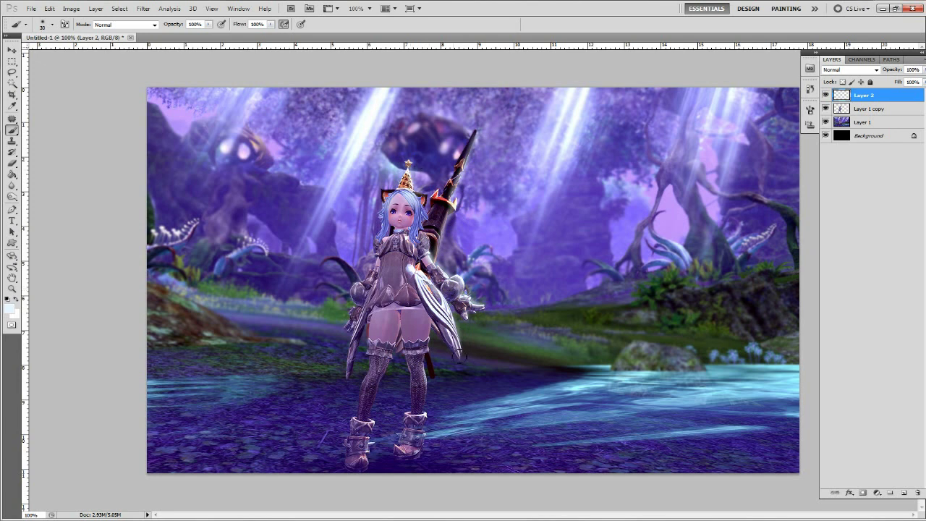
{"action": "left_click_drag", "start_coordinate": [427, 437], "coordinate": [414, 455]}
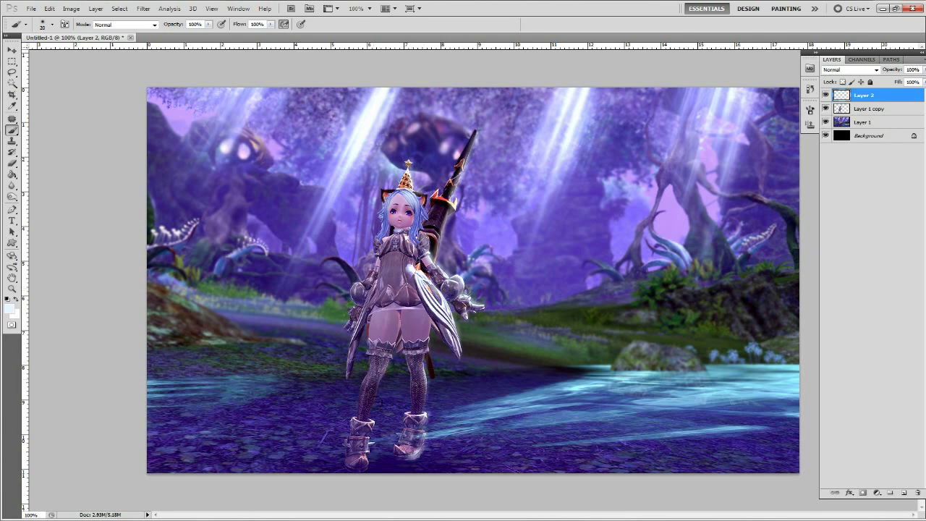
{"action": "left_click_drag", "start_coordinate": [375, 391], "coordinate": [369, 470]}
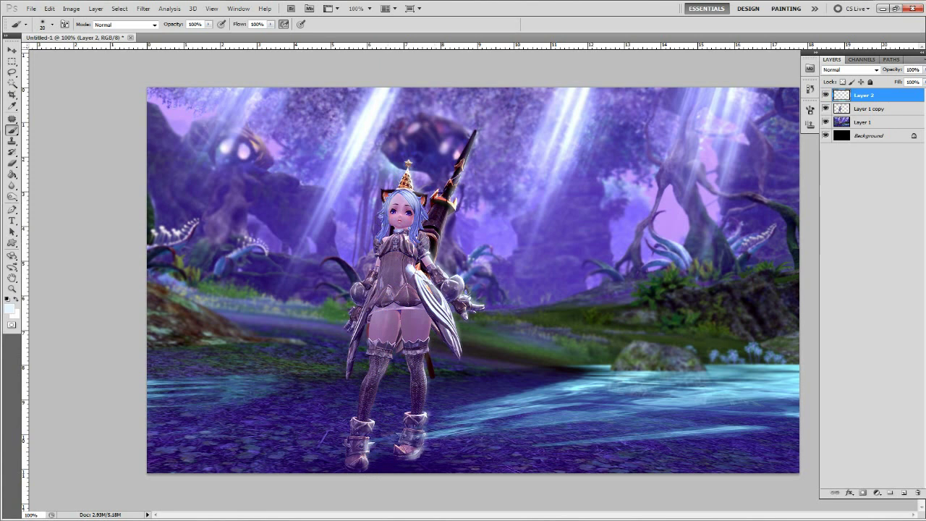
Set Layer 2 to Overlay blending, zoom in on her head and return to Layer 1.
{"action": "left_click", "coordinate": [850, 70]}
{"action": "left_click", "coordinate": [849, 188]}
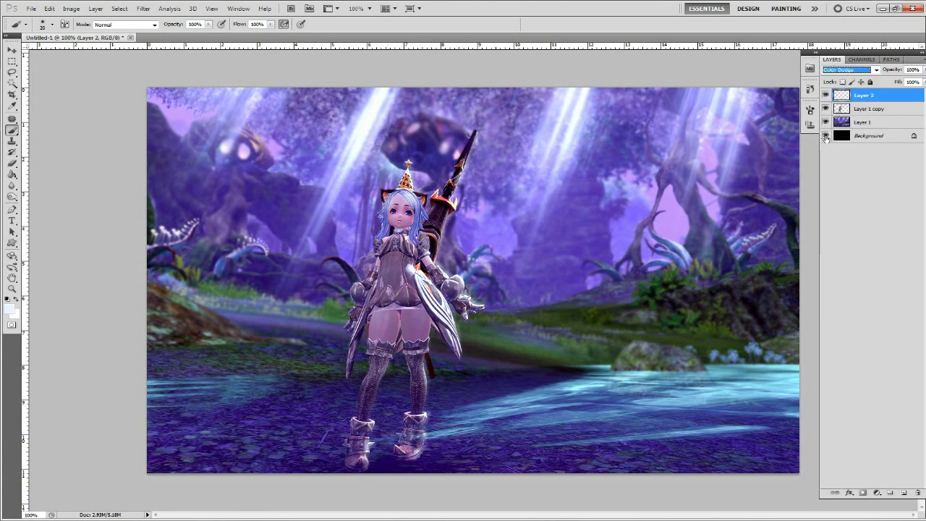
{"action": "key", "text": "z"}
{"action": "left_click", "coordinate": [426, 203]}
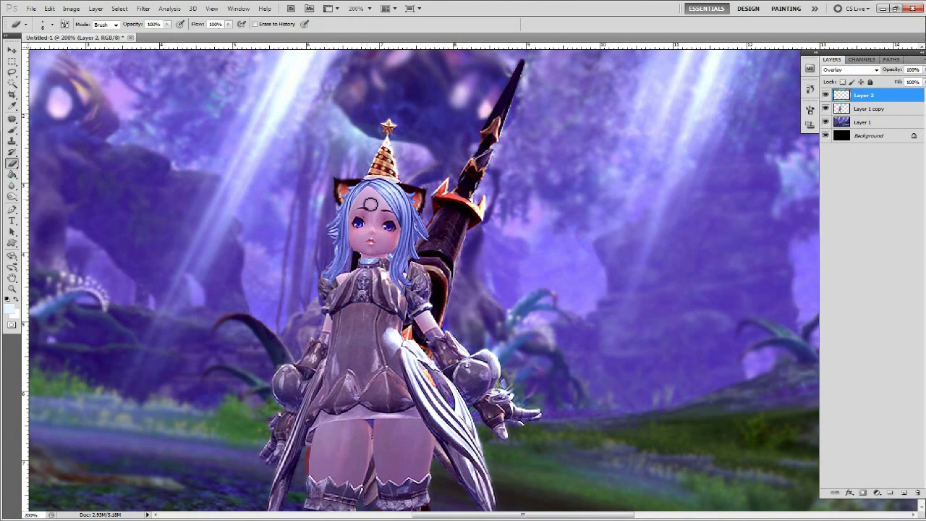
{"action": "key", "text": "alt+bracketleft"}
{"action": "key", "text": "alt+bracketleft"}
{"action": "key", "text": "r"}
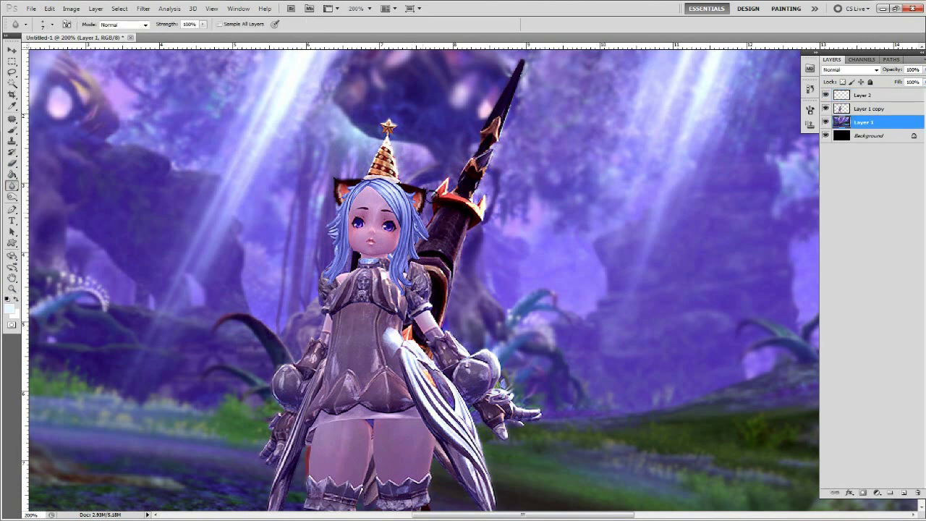
On a new Layer 3, paint a soft light stroke down her right side with a size-45 brush at 39% opacity.
{"action": "key", "text": "ctrl+1"}
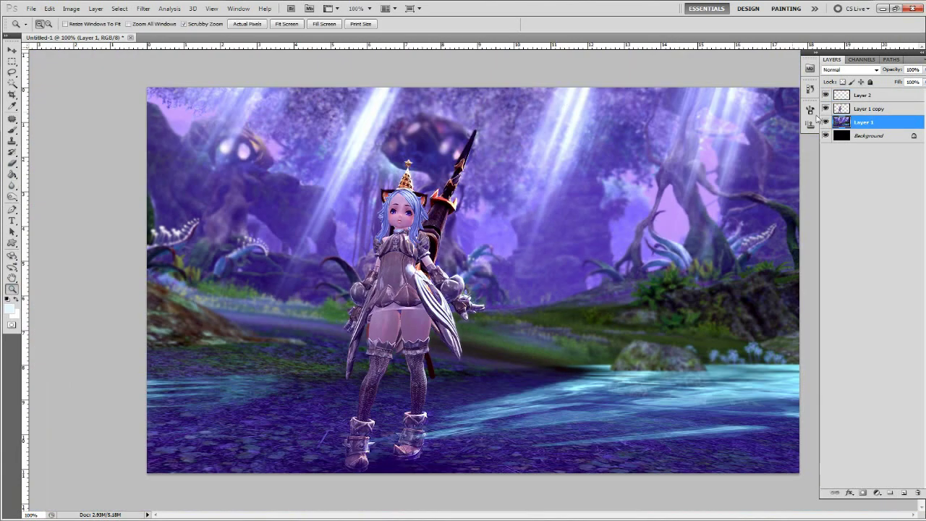
{"action": "key", "text": "ctrl+shift+alt+n"}
{"action": "key", "text": "b"}
{"action": "key", "text": "bracketright"}
{"action": "key", "text": "bracketright"}
{"action": "key", "text": "bracketright"}
{"action": "type", "text": "39"}
{"action": "left_click_drag", "start_coordinate": [466, 130], "coordinate": [373, 456]}
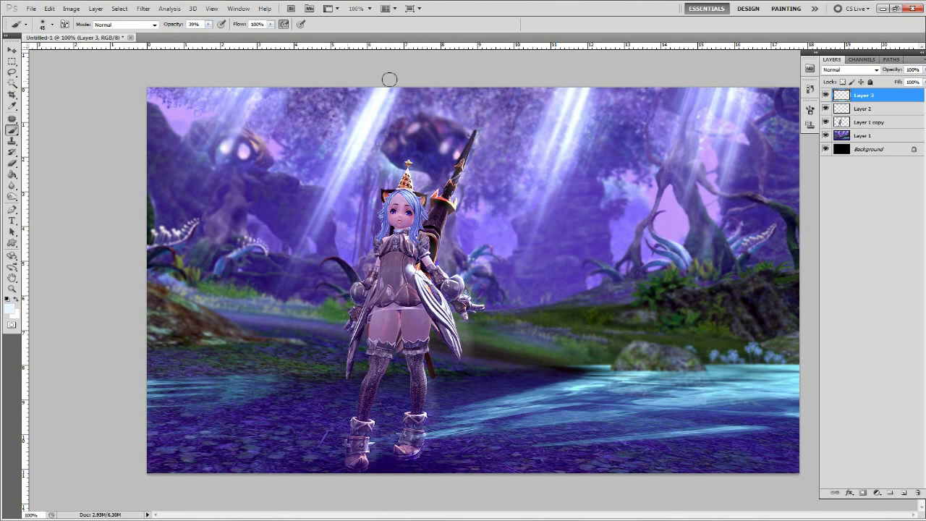
{"action": "left_click", "coordinate": [43, 24]}
{"action": "left_click", "coordinate": [457, 317]}
Set Layer 3 to Lighten blending, add Layer 4 and open the foreground Color Picker.
{"action": "left_click", "coordinate": [846, 70]}
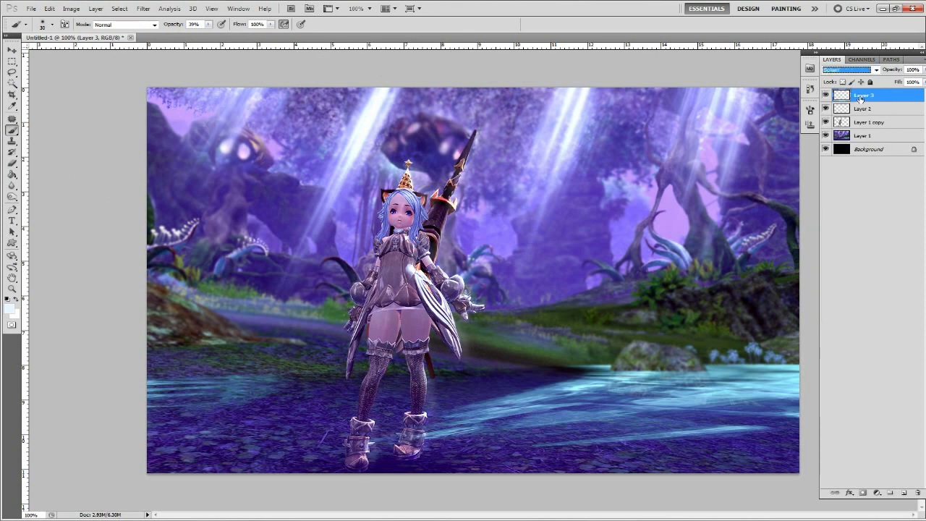
{"action": "key", "text": "Down"}
{"action": "key", "text": "Down"}
{"action": "key", "text": "Down"}
{"action": "key", "text": "l"}
{"action": "key", "text": "l"}
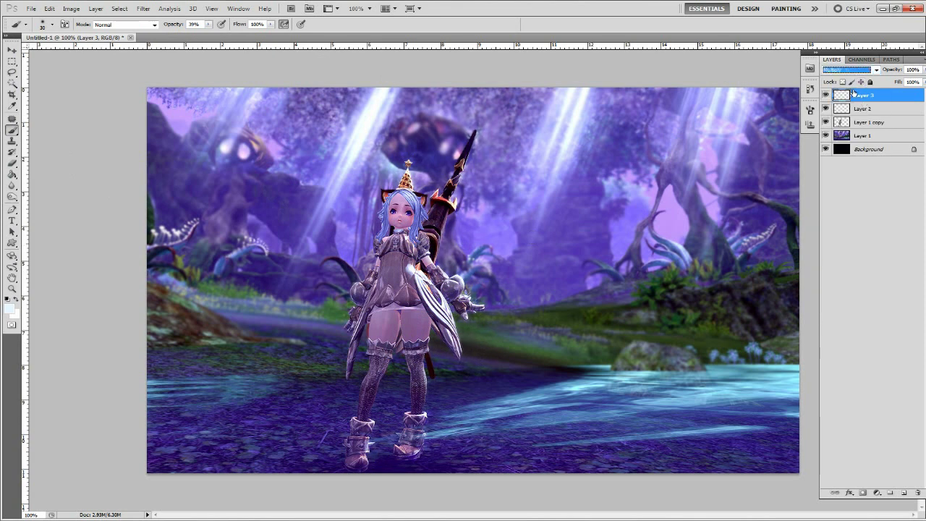
{"action": "left_click", "coordinate": [862, 100]}
{"action": "left_click", "coordinate": [903, 493]}
{"action": "left_click", "coordinate": [10, 308]}
Sample a purple from the image and brush it over the right stocking and left boot at 200% zoom.
{"action": "left_click_drag", "start_coordinate": [304, 364], "coordinate": [387, 360]}
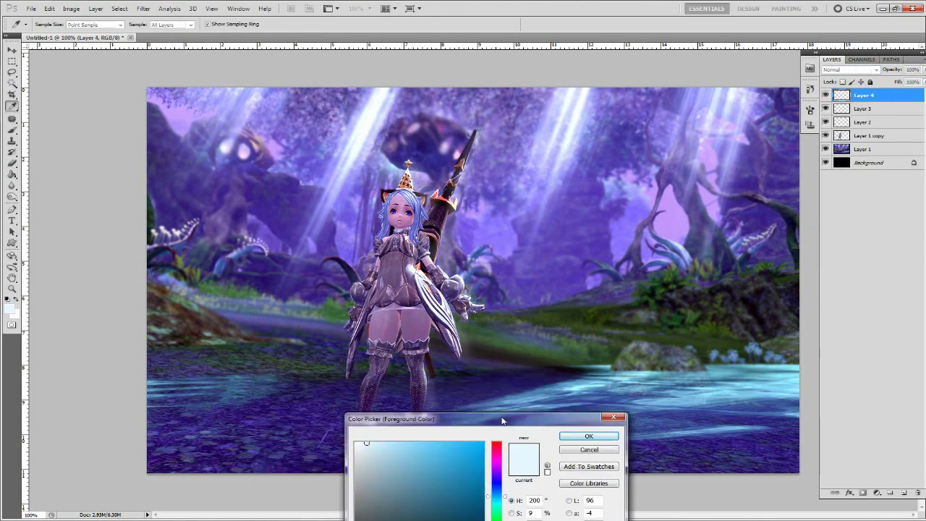
{"action": "left_click", "coordinate": [398, 438]}
{"action": "left_click", "coordinate": [565, 382]}
{"action": "key", "text": "b"}
{"action": "key", "text": "ctrl+plus"}
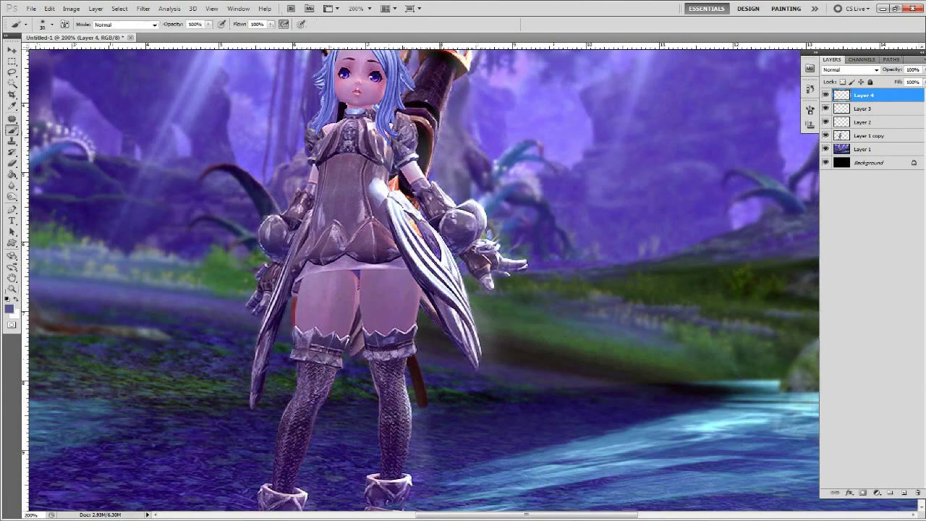
{"action": "left_click_drag", "start_coordinate": [395, 351], "coordinate": [384, 350]}
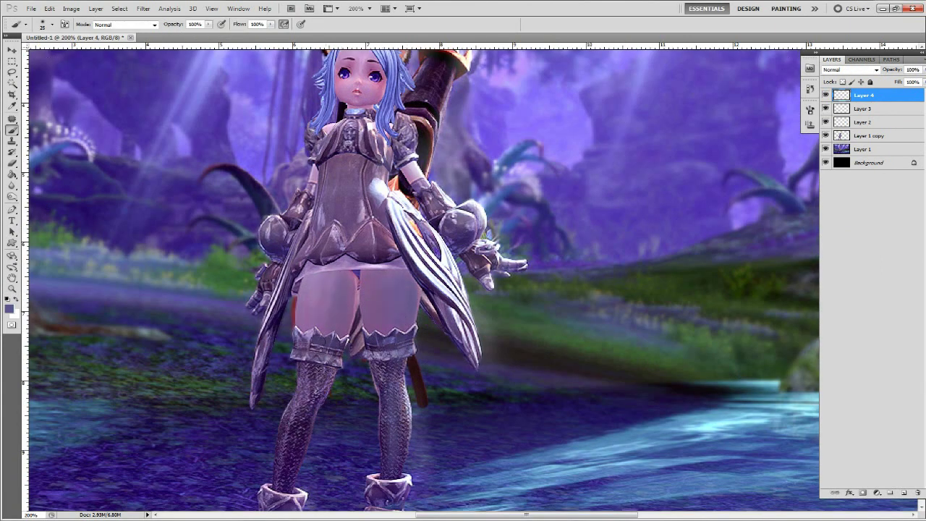
{"action": "scroll", "coordinate": [293, 456], "scroll_direction": "down", "scroll_amount": 3}
{"action": "left_click_drag", "start_coordinate": [322, 426], "coordinate": [316, 447]}
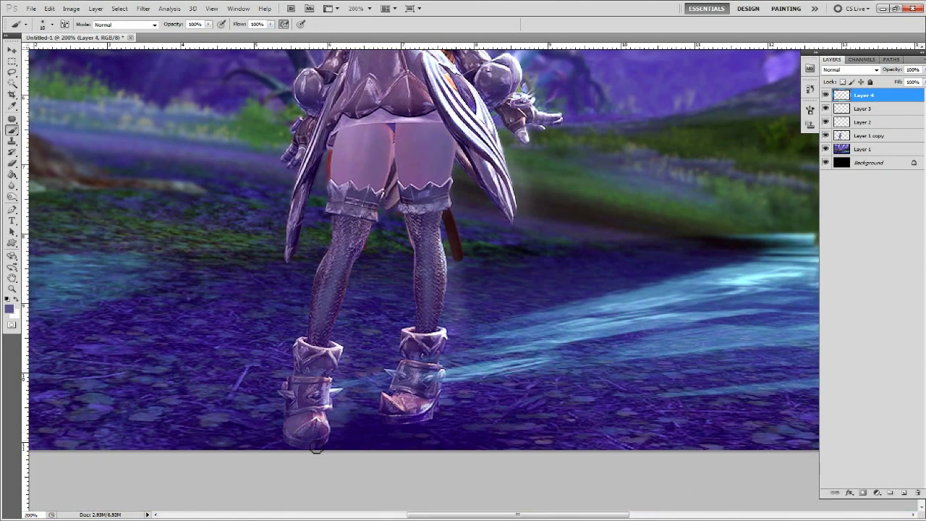
{"action": "scroll", "coordinate": [293, 376], "scroll_direction": "up", "scroll_amount": 1}
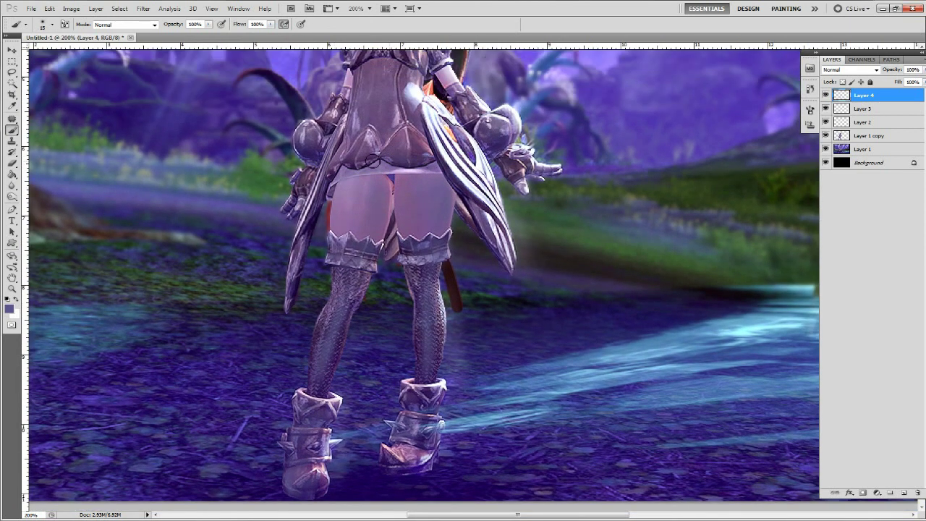
{"action": "scroll", "coordinate": [293, 286], "scroll_direction": "up", "scroll_amount": 3}
{"action": "scroll", "coordinate": [333, 239], "scroll_direction": "up", "scroll_amount": 1}
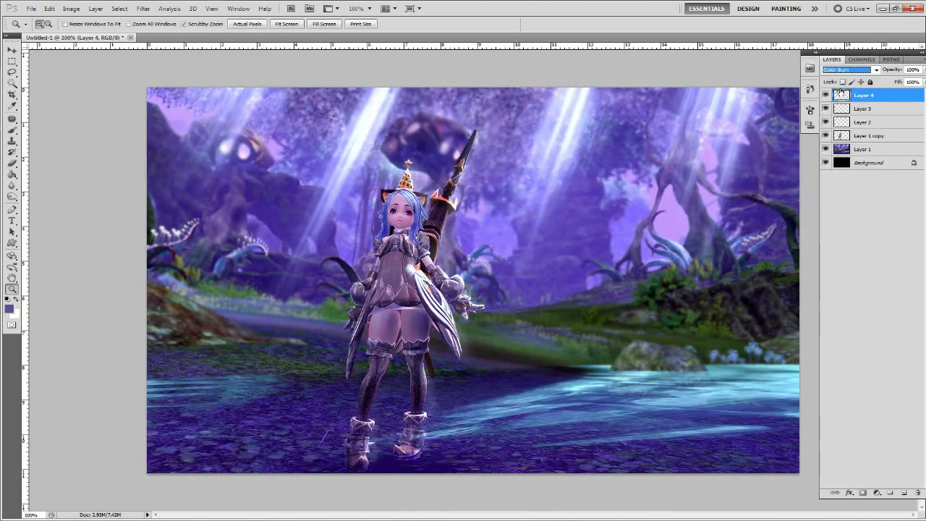
Cycle through Layer 4's blend modes and set it to Overlay.
{"action": "key", "text": "Down"}
{"action": "key", "text": "Down"}
{"action": "key", "text": "Down"}
{"action": "key", "text": "Down"}
{"action": "key", "text": "Down"}
{"action": "key", "text": "Down"}
{"action": "key", "text": "Down"}
{"action": "key", "text": "Down"}
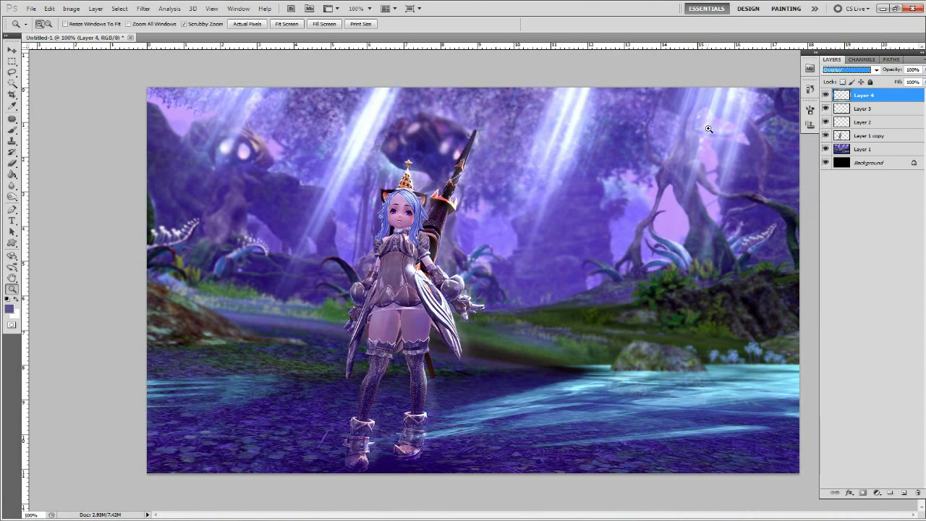
{"action": "key", "text": "Return"}
{"action": "key", "text": "Down"}
{"action": "key", "text": "Down"}
{"action": "key", "text": "Down"}
{"action": "key", "text": "Down"}
{"action": "key", "text": "Down"}
{"action": "key", "text": "Down"}
{"action": "key", "text": "Down"}
{"action": "key", "text": "Down"}
{"action": "key", "text": "Down"}
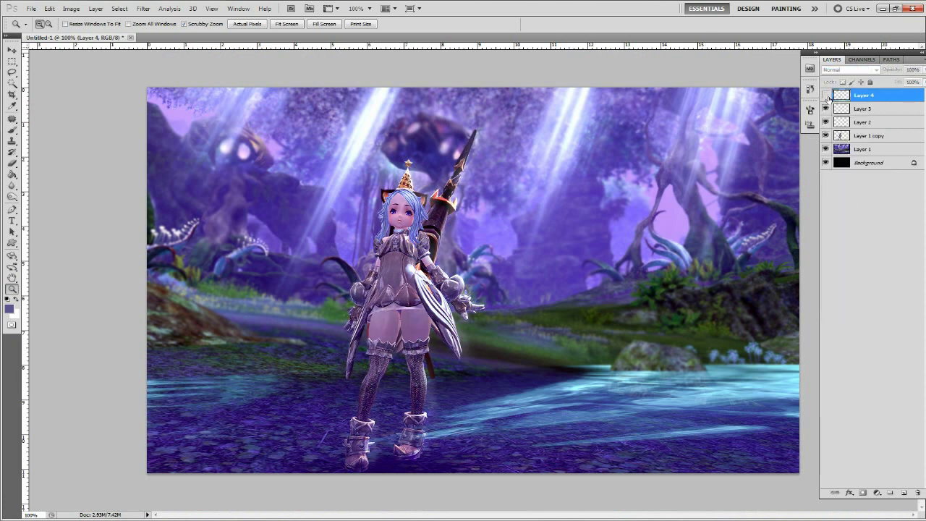
{"action": "key", "text": "Down"}
{"action": "key", "text": "Down"}
Switch Layer 4's blend mode to Multiply with Shift+Alt+M.
{"action": "left_click", "coordinate": [875, 70]}
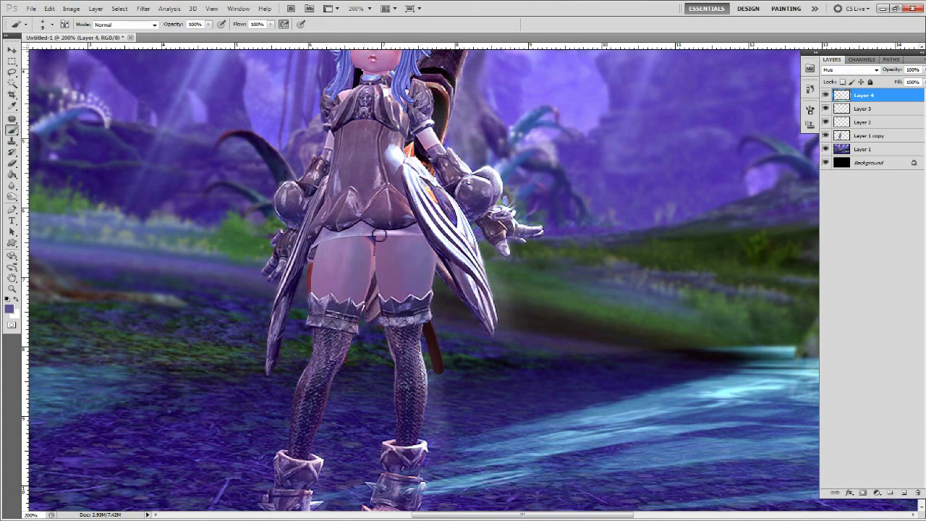
{"action": "left_click_drag", "start_coordinate": [307, 457], "coordinate": [355, 362]}
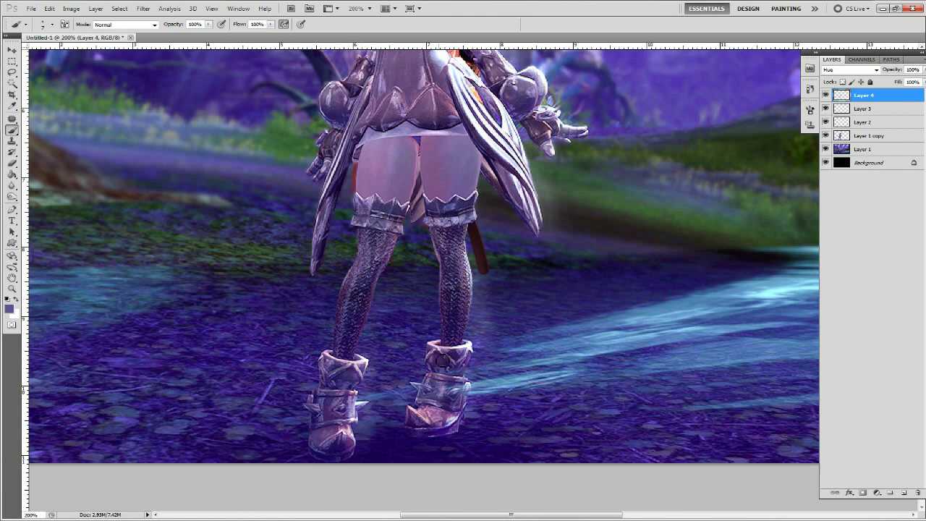
{"action": "left_click_drag", "start_coordinate": [428, 387], "coordinate": [392, 417]}
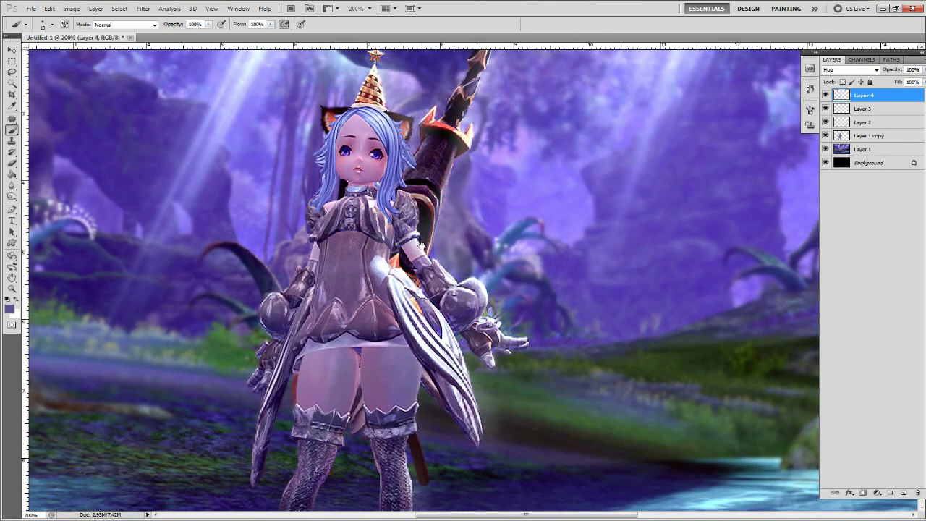
{"action": "left_click_drag", "start_coordinate": [365, 185], "coordinate": [377, 240]}
{"action": "left_click_drag", "start_coordinate": [328, 322], "coordinate": [371, 250]}
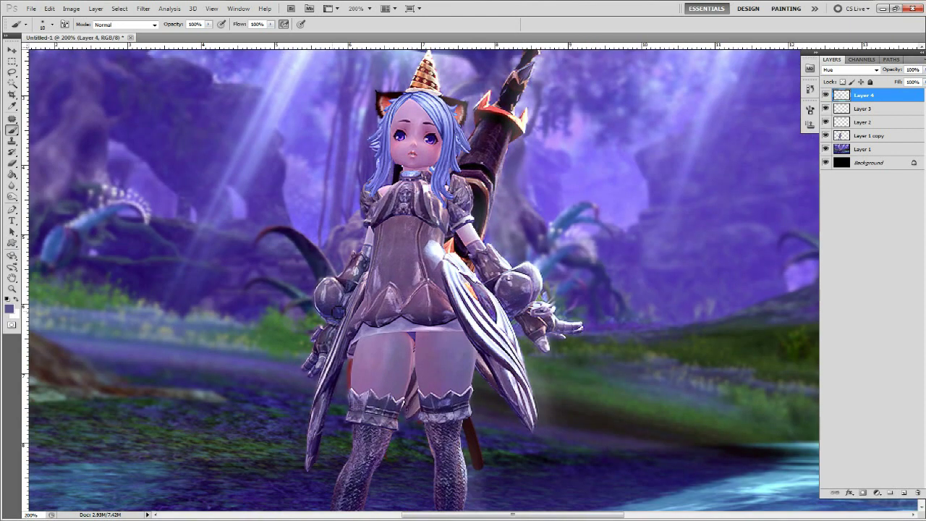
{"action": "mouse_move", "coordinate": [248, 328]}
{"action": "left_mouse_down"}
{"action": "mouse_move", "coordinate": [367, 308]}
{"action": "mouse_move", "coordinate": [359, 316]}
{"action": "left_mouse_up"}
{"action": "key", "text": "shift+alt+m"}
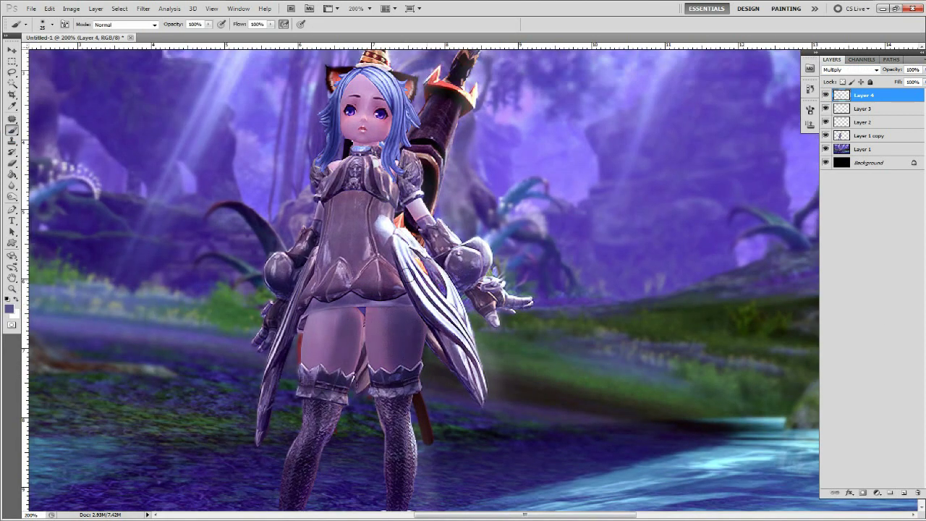
Paint two dark shading strokes across the thigh, undoing the second one.
{"action": "key", "text": "e"}
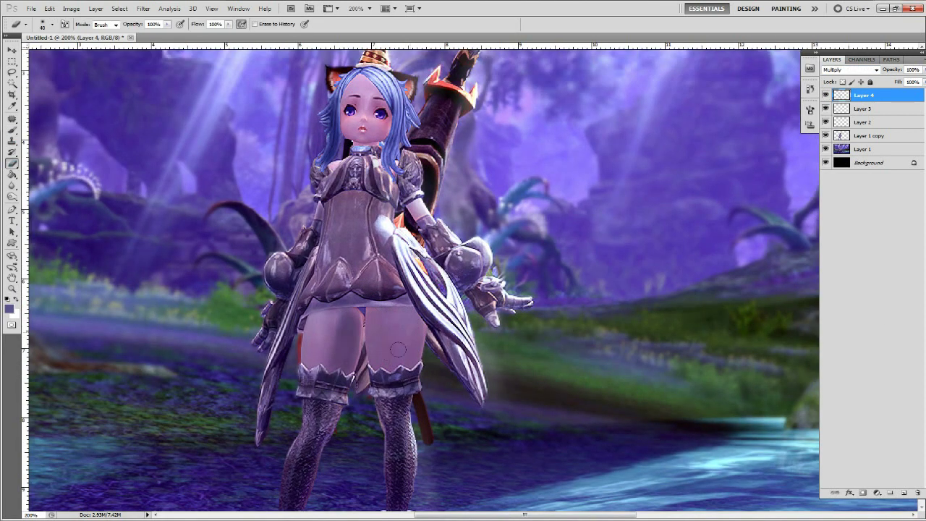
{"action": "key", "text": "b"}
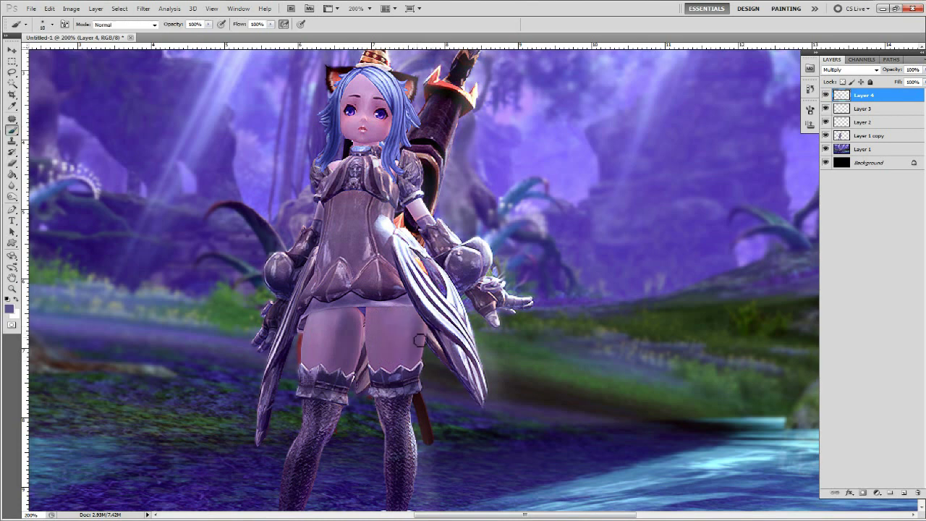
{"action": "left_click_drag", "start_coordinate": [413, 326], "coordinate": [403, 353]}
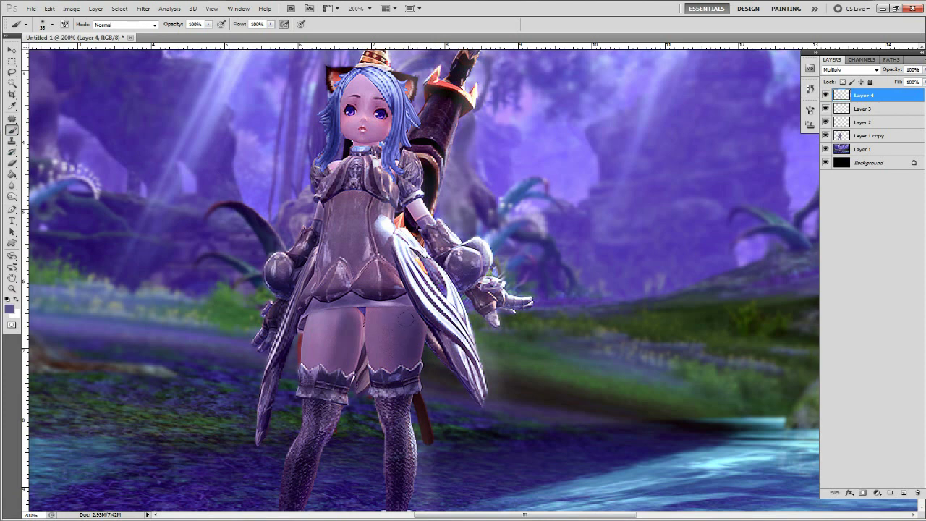
{"action": "left_click_drag", "start_coordinate": [351, 329], "coordinate": [326, 362]}
{"action": "key", "text": "ctrl+z"}
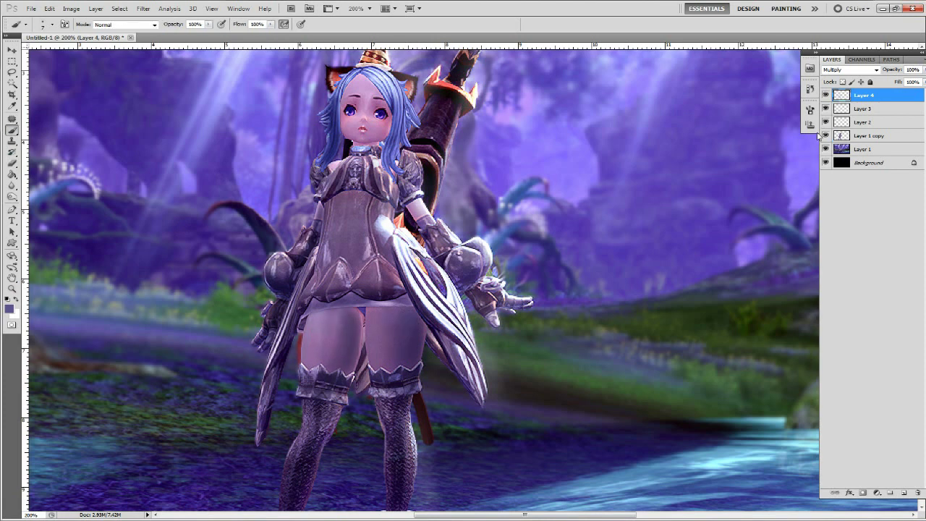
{"action": "left_click_drag", "start_coordinate": [298, 279], "coordinate": [322, 225]}
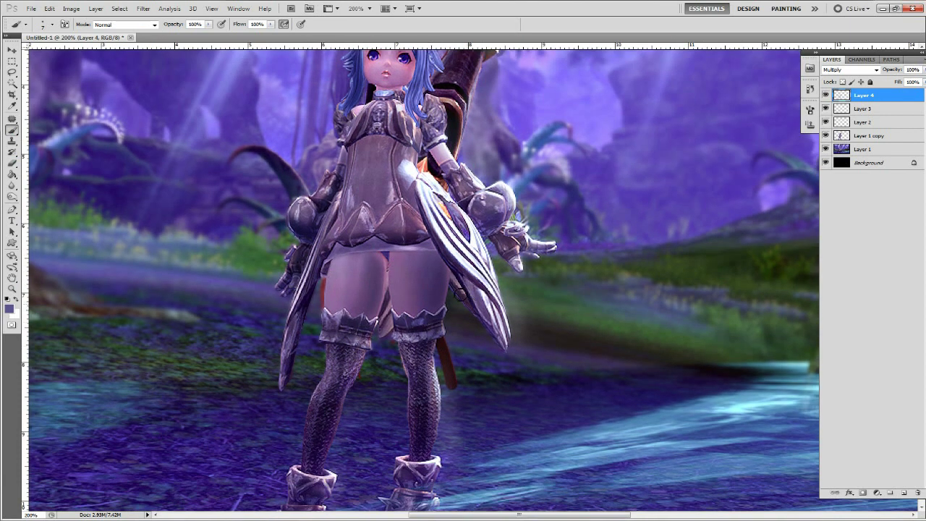
{"action": "left_click_drag", "start_coordinate": [436, 149], "coordinate": [429, 215]}
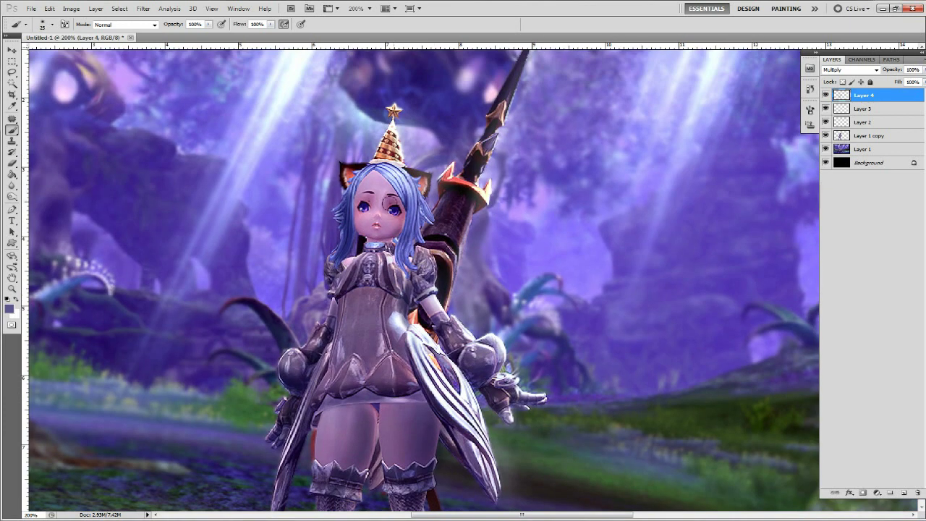
Enlarge the brush to about size 20 and reposition the view.
{"action": "key", "text": "bracketright"}
{"action": "key", "text": "bracketright"}
{"action": "key", "text": "bracketright"}
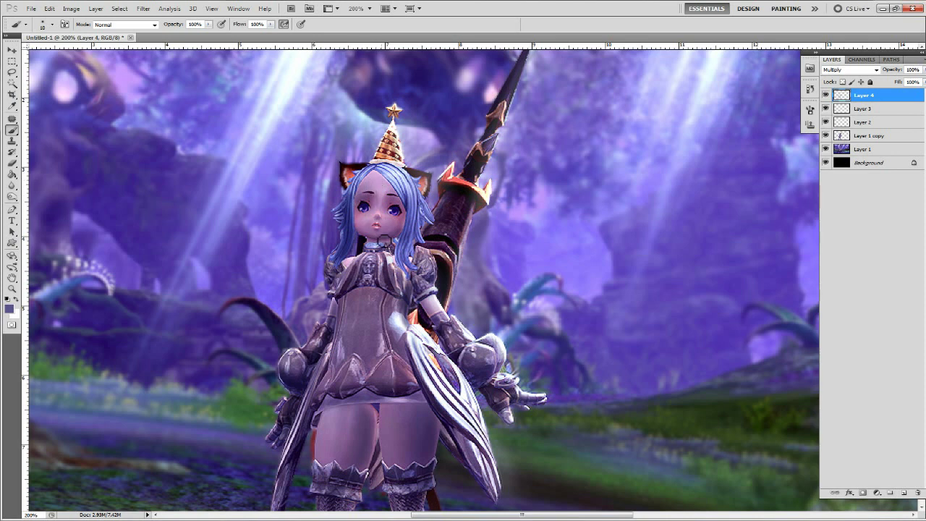
{"action": "scroll", "coordinate": [468, 236], "scroll_direction": "up", "scroll_amount": 3}
{"action": "scroll", "coordinate": [444, 222], "scroll_direction": "right", "scroll_amount": 2}
{"action": "scroll", "coordinate": [375, 319], "scroll_direction": "down", "scroll_amount": 6}
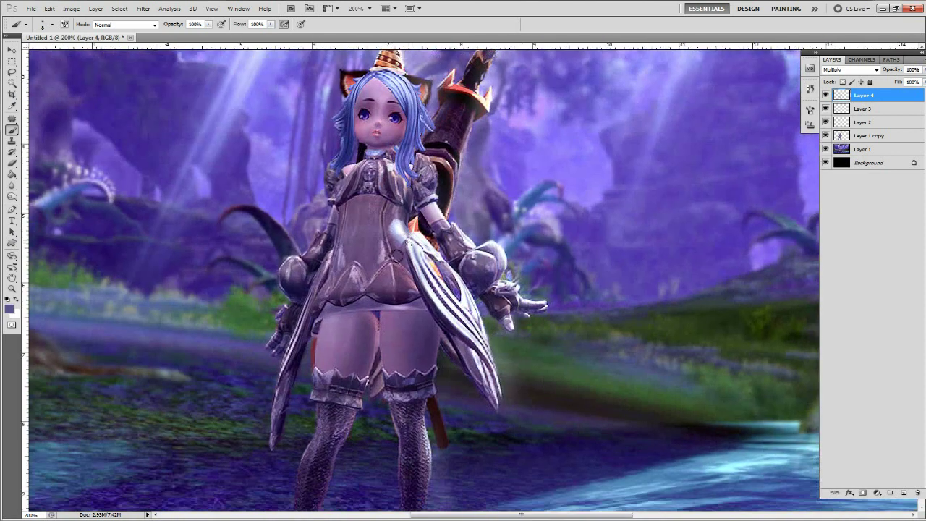
{"action": "scroll", "coordinate": [391, 289], "scroll_direction": "down", "scroll_amount": 5}
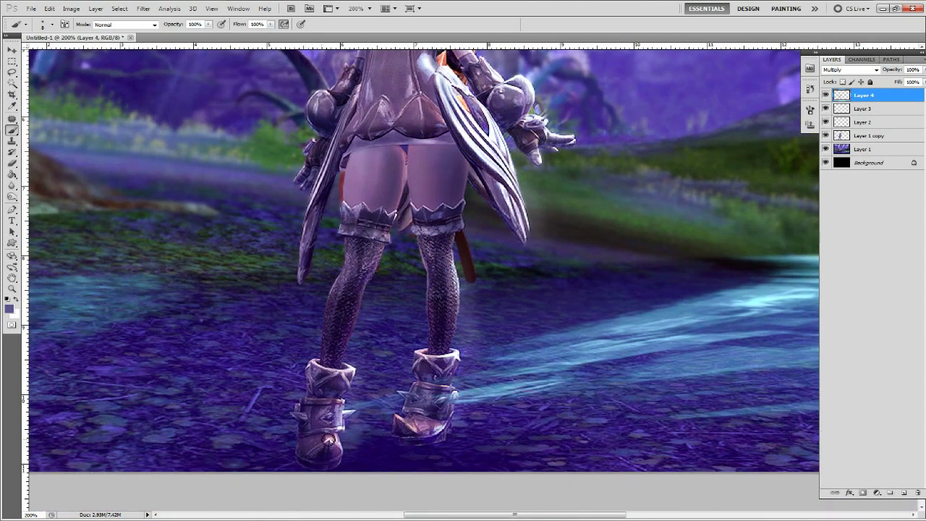
{"action": "scroll", "coordinate": [329, 438], "scroll_direction": "up", "scroll_amount": 4}
Create a new empty layer and set a lighter blue foreground colour.
{"action": "left_click", "coordinate": [862, 149]}
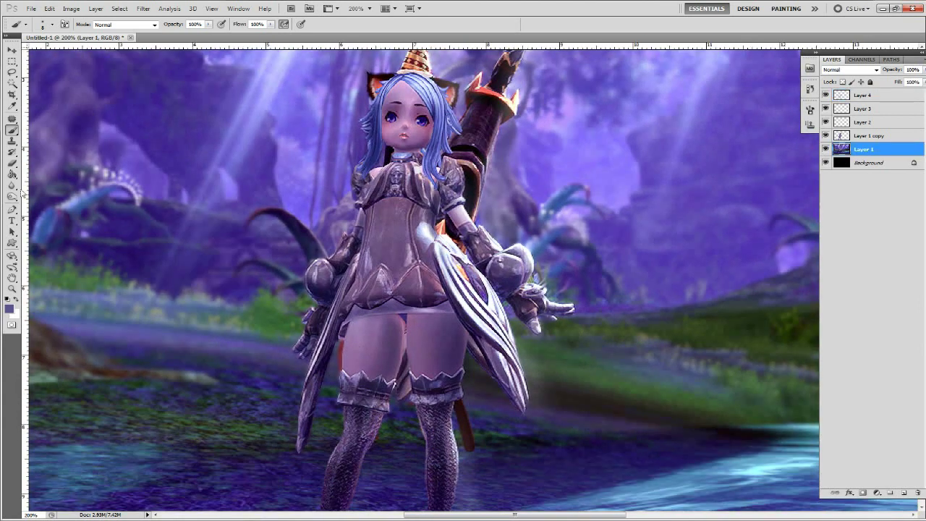
{"action": "left_click_drag", "start_coordinate": [12, 186], "coordinate": [43, 206]}
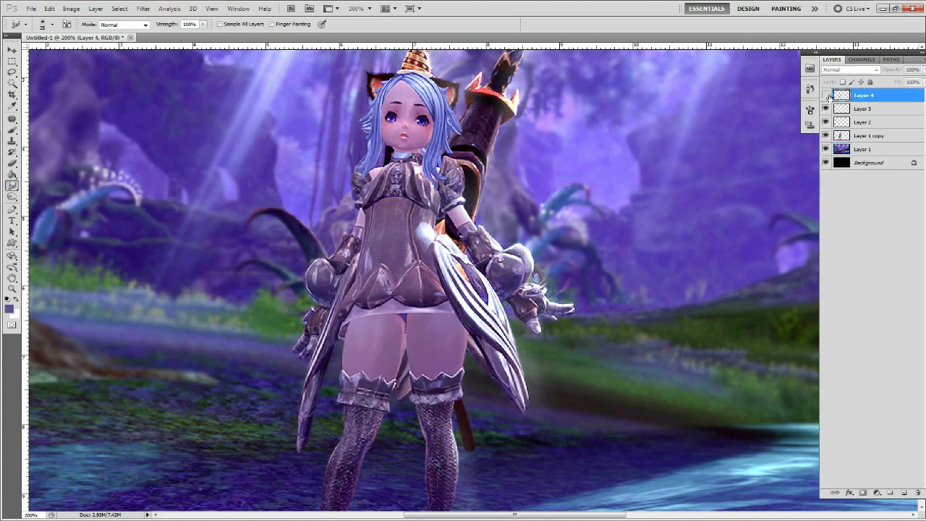
{"action": "left_click", "coordinate": [862, 109]}
{"action": "left_click", "coordinate": [903, 492]}
{"action": "left_click", "coordinate": [9, 308]}
{"action": "left_click_drag", "start_coordinate": [398, 438], "coordinate": [427, 405]}
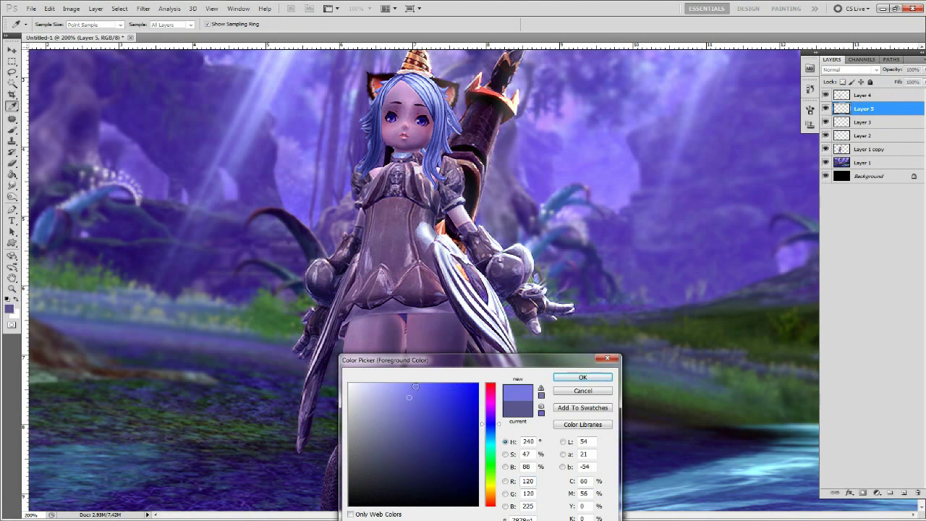
{"action": "left_click", "coordinate": [582, 377]}
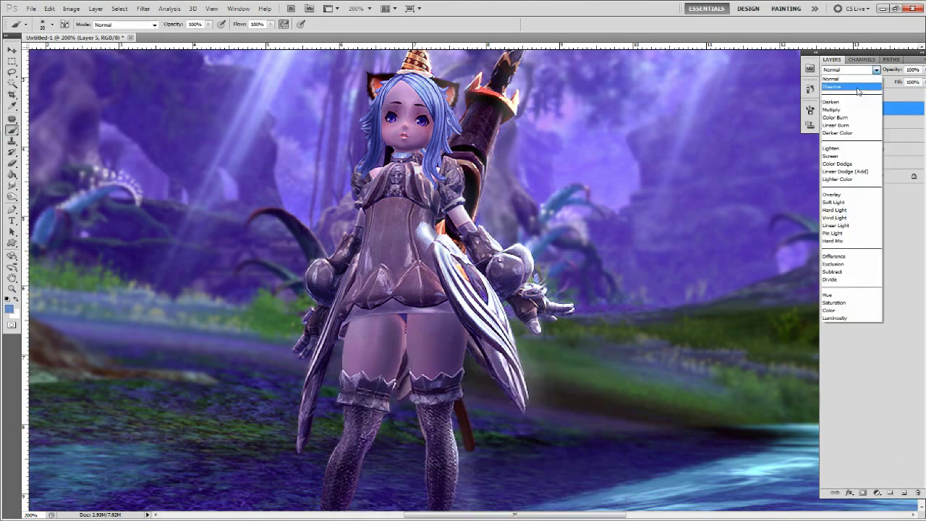
Set Layer 5 to Linear Dodge (Add) and sample cream and dark red colours from the character.
{"action": "left_click", "coordinate": [825, 108]}
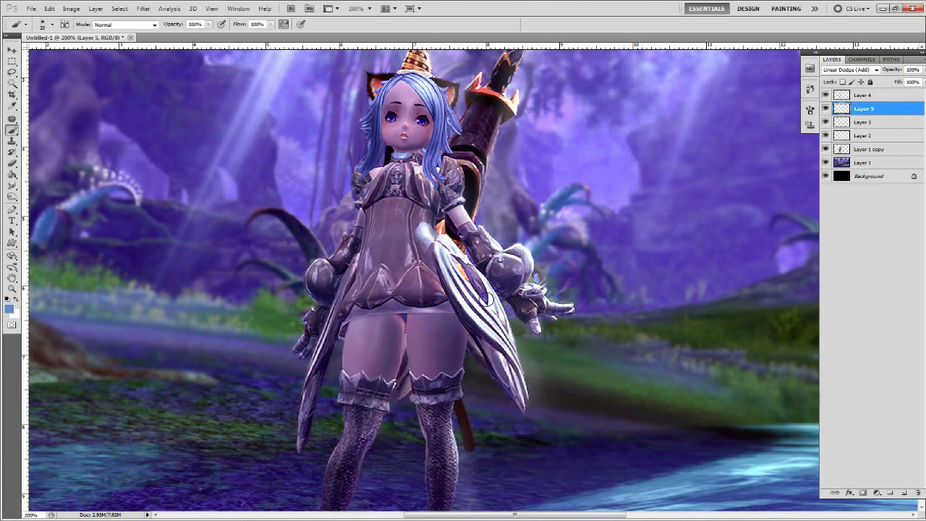
{"action": "left_click_drag", "start_coordinate": [459, 68], "coordinate": [449, 181]}
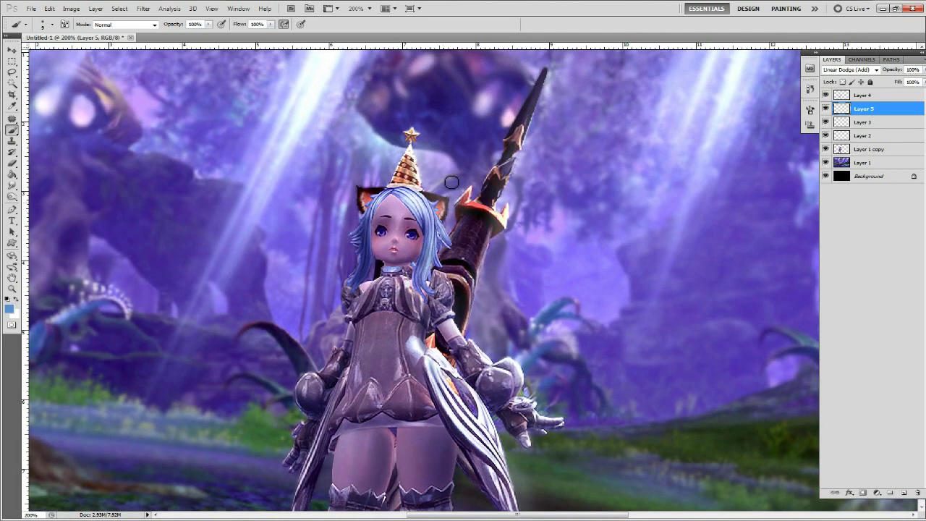
{"action": "left_click", "coordinate": [418, 175], "text": "alt"}
{"action": "left_click", "coordinate": [423, 188], "text": "alt"}
{"action": "mouse_move", "coordinate": [413, 181]}
{"action": "left_mouse_down"}
{"action": "mouse_move", "coordinate": [412, 135]}
{"action": "mouse_move", "coordinate": [361, 347]}
{"action": "left_mouse_up"}
{"action": "left_click_drag", "start_coordinate": [362, 290], "coordinate": [366, 302]}
{"action": "left_click_drag", "start_coordinate": [462, 217], "coordinate": [440, 237]}
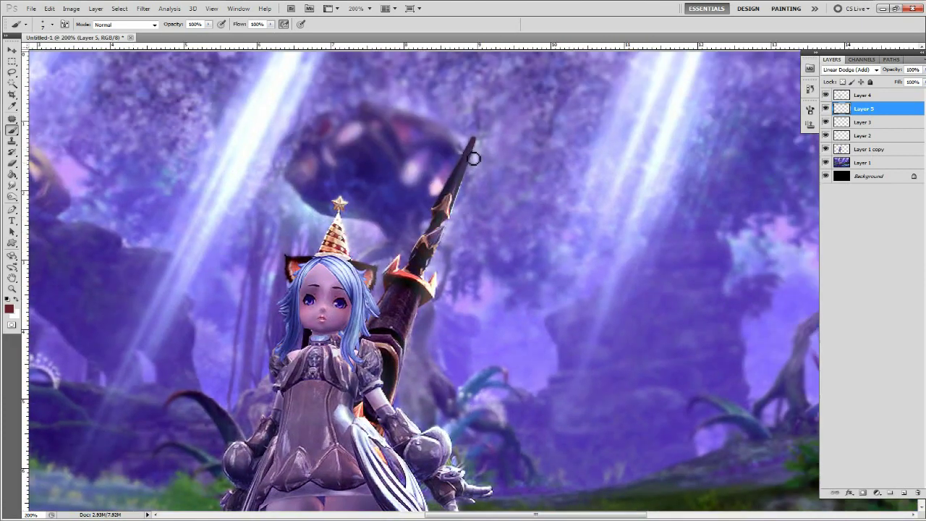
{"action": "left_click_drag", "start_coordinate": [420, 307], "coordinate": [453, 229]}
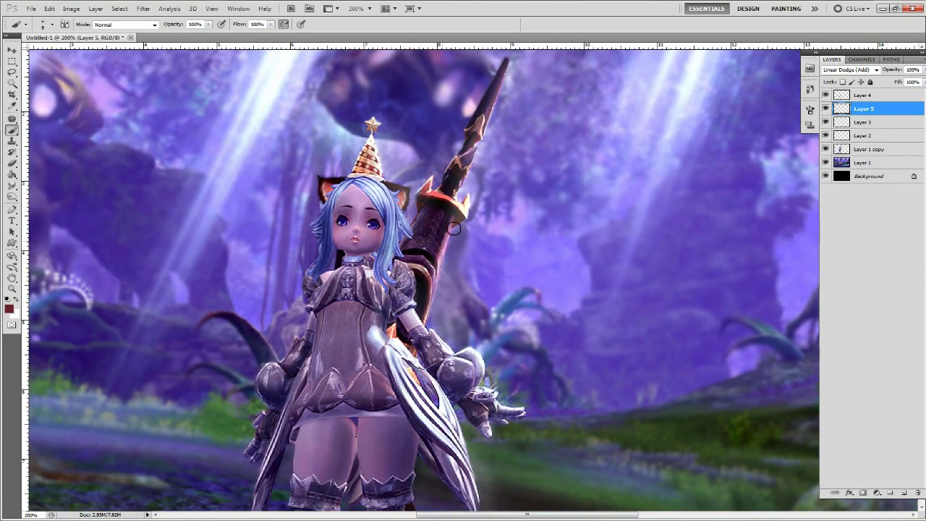
Sample a dark blue, then select Layer 4 with a dark purple foreground for shading.
{"action": "left_click", "coordinate": [414, 322], "text": "alt"}
{"action": "mouse_move", "coordinate": [470, 369]}
{"action": "left_mouse_down"}
{"action": "mouse_move", "coordinate": [473, 320]}
{"action": "mouse_move", "coordinate": [539, 284]}
{"action": "left_mouse_up"}
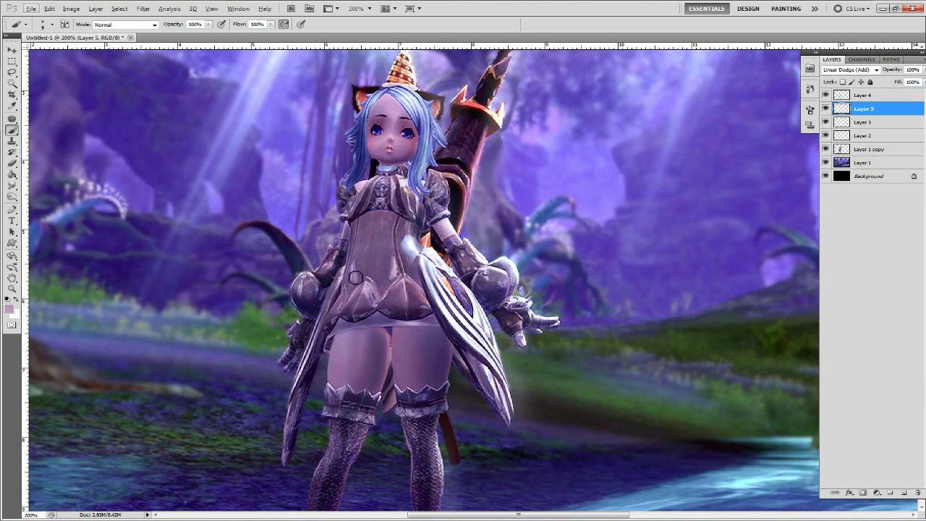
{"action": "left_click", "coordinate": [862, 95]}
{"action": "left_click", "coordinate": [9, 309]}
{"action": "left_click", "coordinate": [586, 378]}
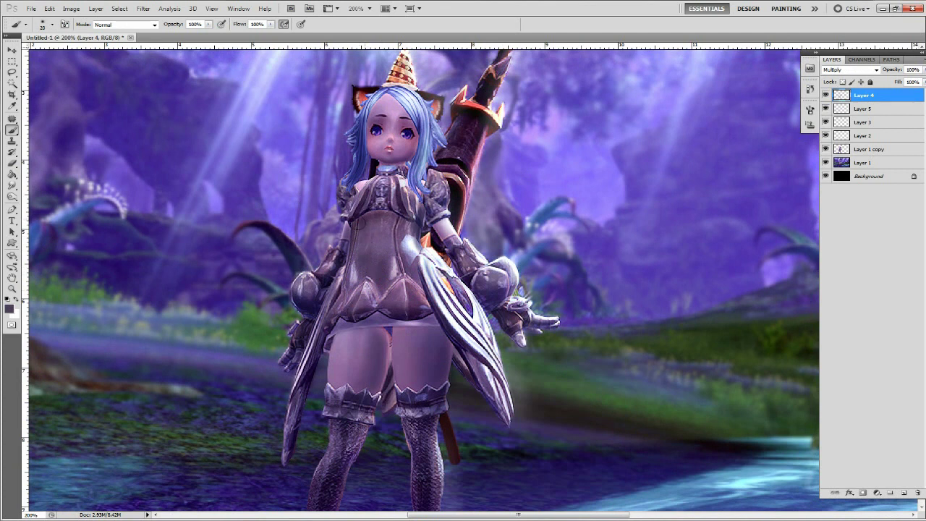
Paint dark purple shading on both sides of the torso, shrinking the brush to 15.
{"action": "mouse_move", "coordinate": [359, 220]}
{"action": "left_mouse_down"}
{"action": "mouse_move", "coordinate": [373, 208]}
{"action": "mouse_move", "coordinate": [362, 239]}
{"action": "mouse_move", "coordinate": [380, 290]}
{"action": "left_mouse_up"}
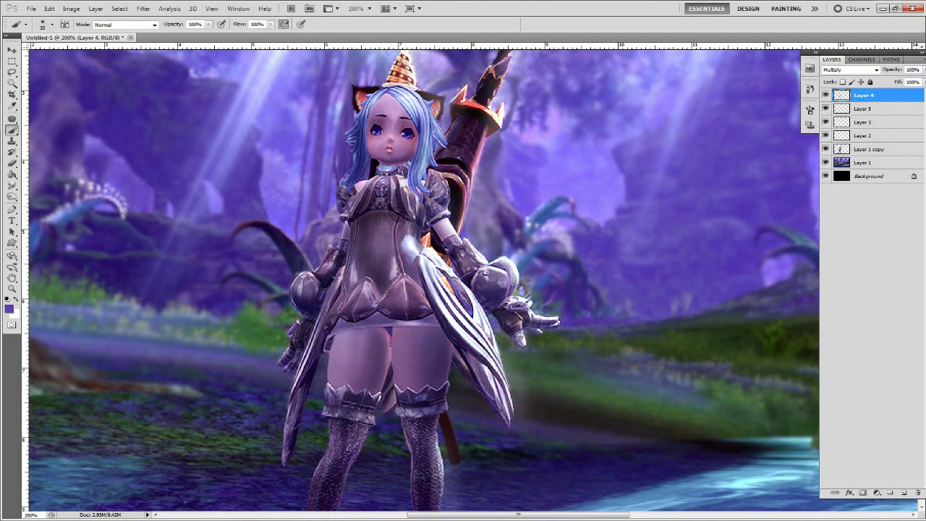
{"action": "key", "text": "bracketleft"}
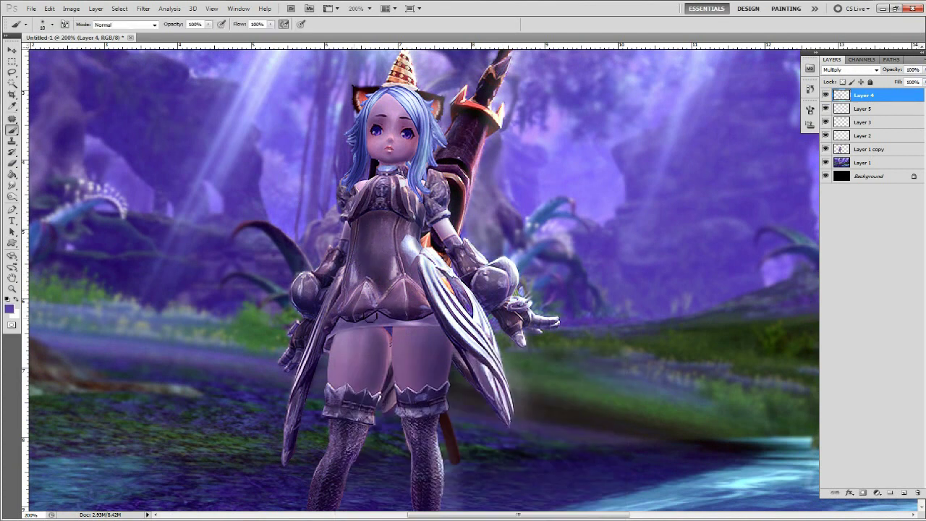
{"action": "left_click_drag", "start_coordinate": [424, 269], "coordinate": [418, 290]}
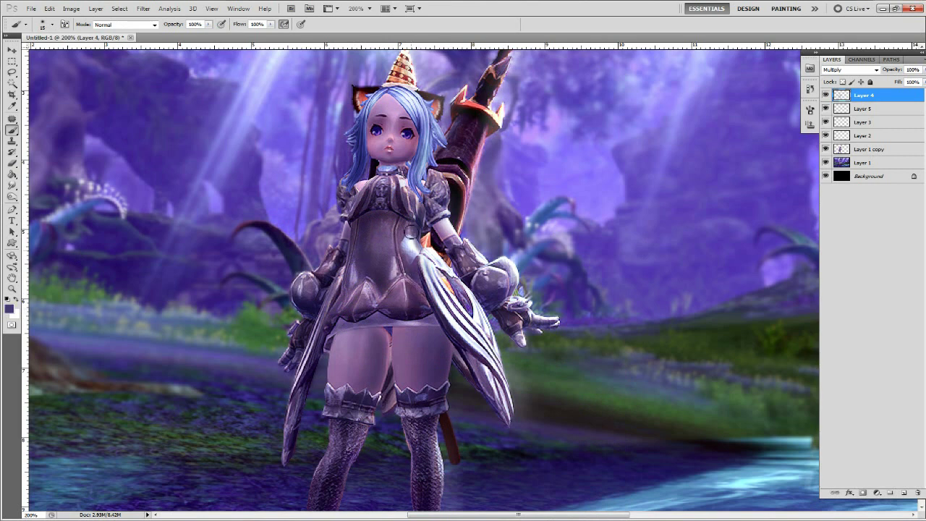
Select Layer 1 copy and try the Blur, Eraser and Brush tools.
{"action": "left_click", "coordinate": [857, 108]}
{"action": "left_click", "coordinate": [868, 149]}
{"action": "key", "text": "r"}
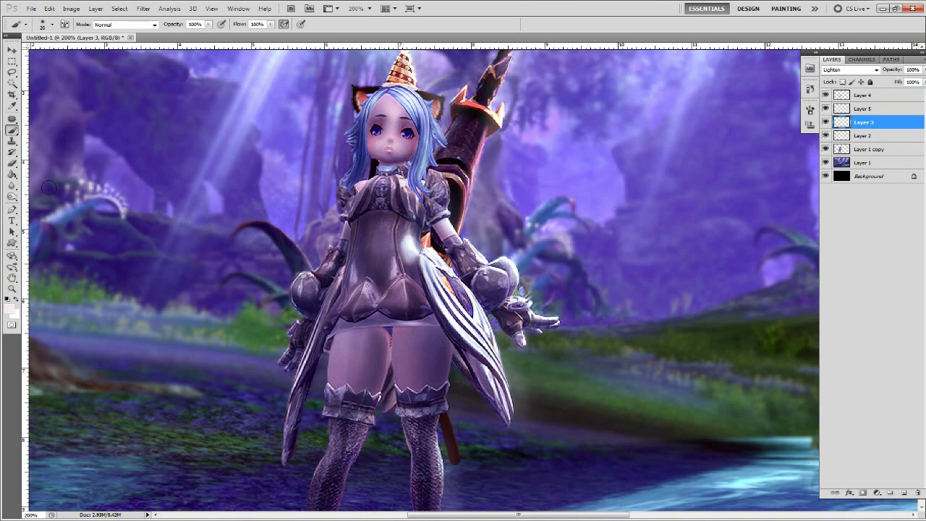
{"action": "key", "text": "e"}
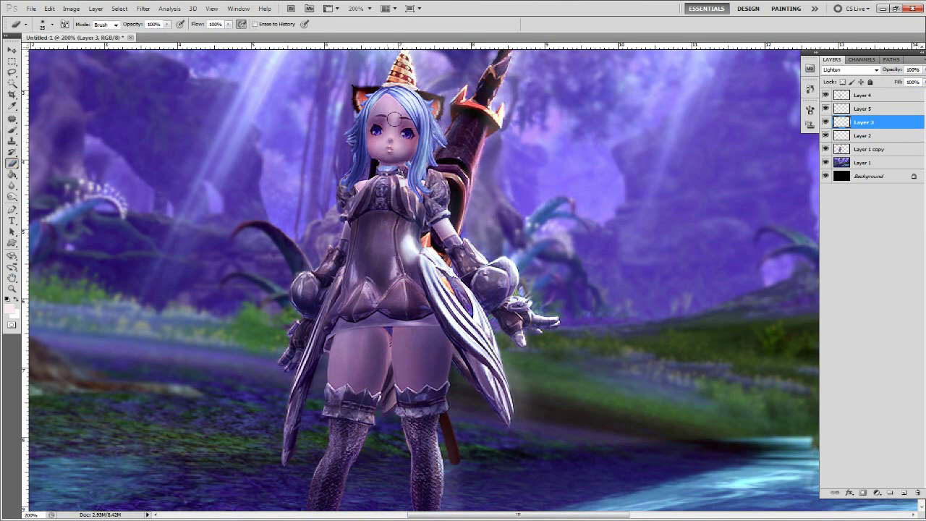
{"action": "key", "text": "b"}
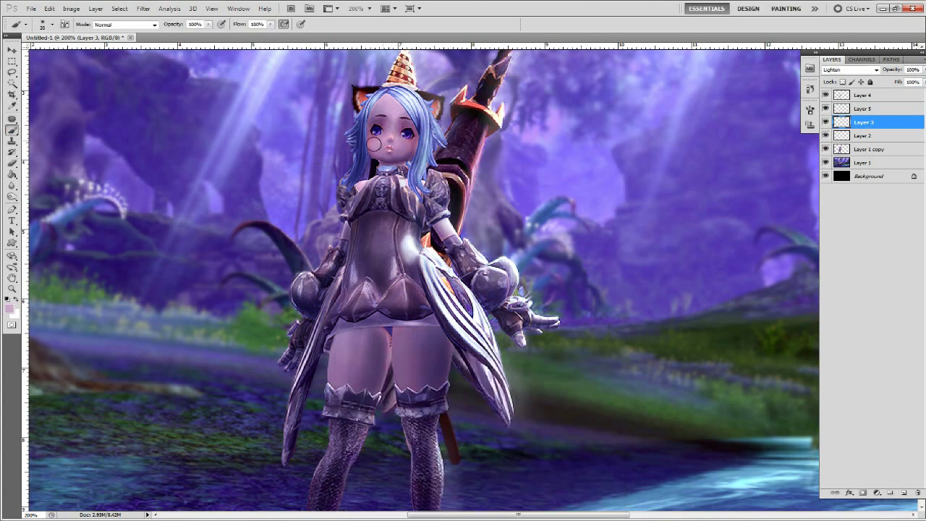
{"action": "key", "text": "e"}
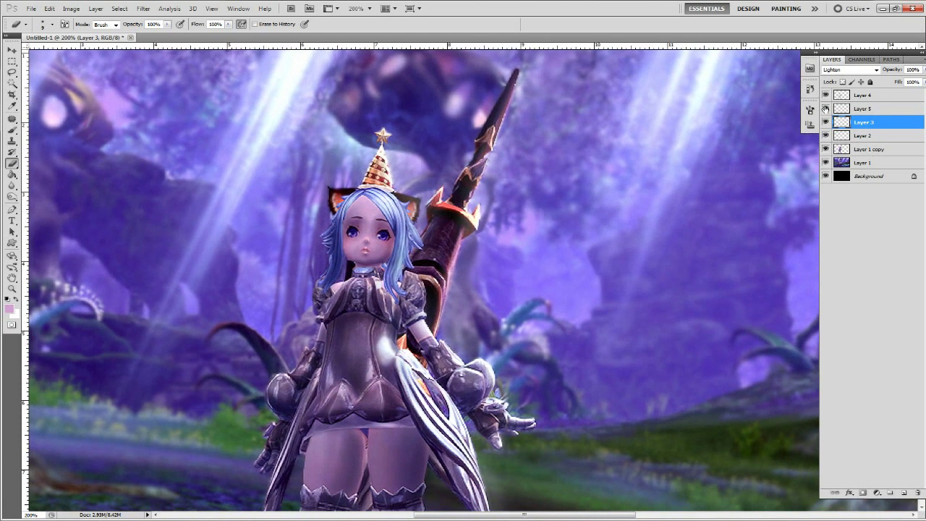
Select the Layer 5 glow layer, set a new paint colour, and toggle the effect layers to compare.
{"action": "left_click", "coordinate": [863, 108]}
{"action": "left_click", "coordinate": [9, 309]}
{"action": "key", "text": "Return"}
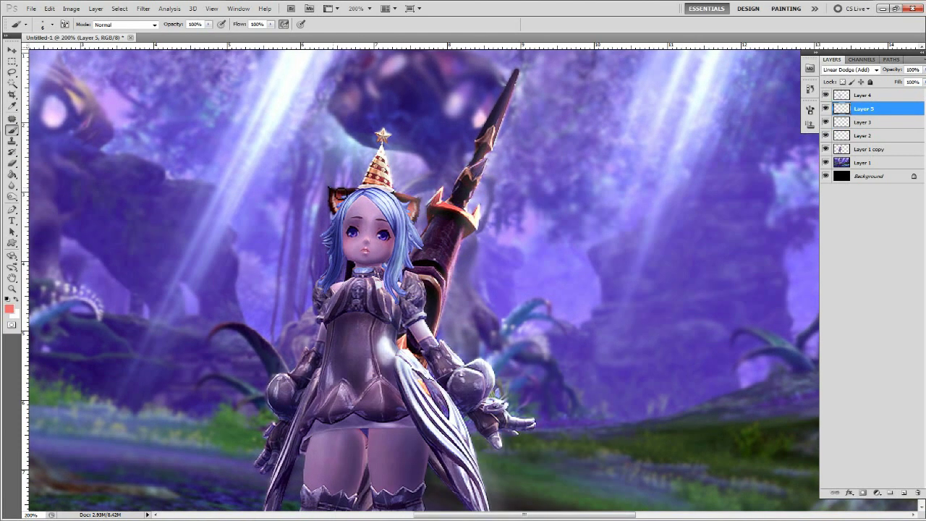
{"action": "scroll", "coordinate": [434, 289], "scroll_direction": "down", "scroll_amount": 5}
{"action": "double_click", "coordinate": [11, 288]}
{"action": "mouse_move", "coordinate": [825, 95]}
{"action": "left_mouse_down"}
{"action": "mouse_move", "coordinate": [826, 136]}
{"action": "mouse_move", "coordinate": [825, 95]}
{"action": "left_mouse_up"}
{"action": "key", "text": "ctrl+plus"}
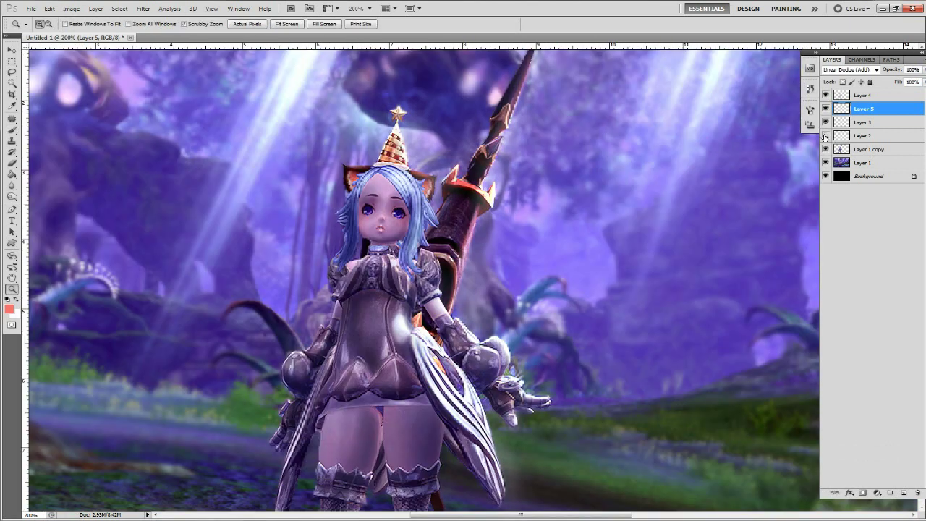
Choose a purple and paint a glow stroke over the eye at 400% zoom.
{"action": "left_click", "coordinate": [9, 309]}
{"action": "key", "text": "Return"}
{"action": "key", "text": "ctrl+plus"}
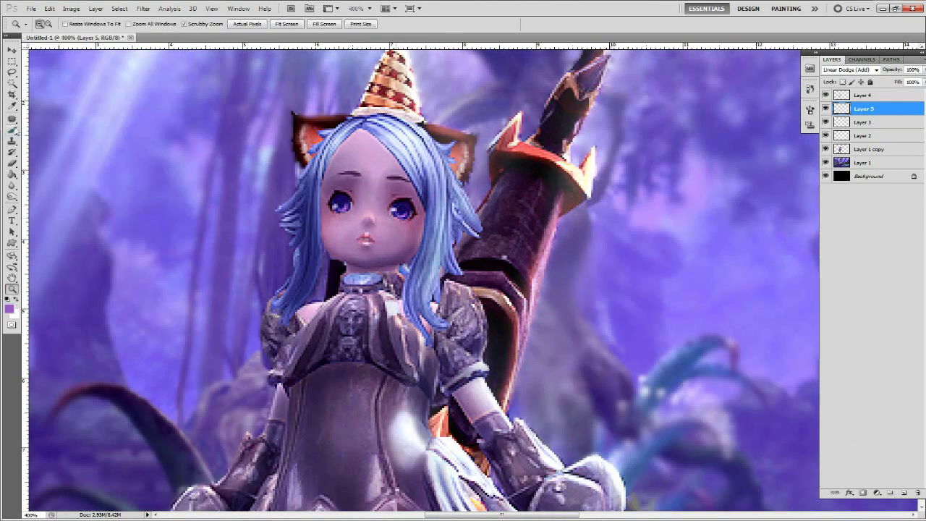
{"action": "key", "text": "b"}
{"action": "left_click_drag", "start_coordinate": [338, 200], "coordinate": [407, 209]}
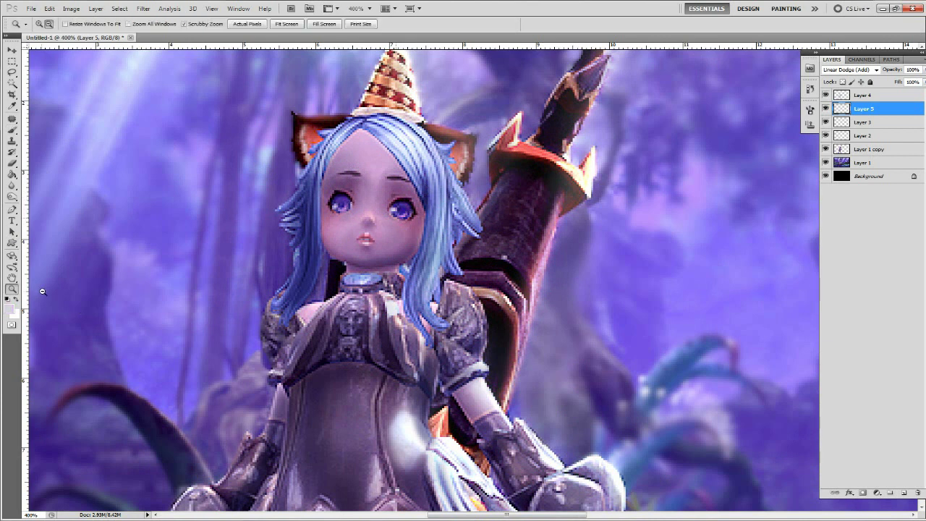
{"action": "left_click", "coordinate": [237, 230], "text": "alt"}
Select Layer 4 and add a new empty Layer 6 above it.
{"action": "left_click", "coordinate": [839, 96]}
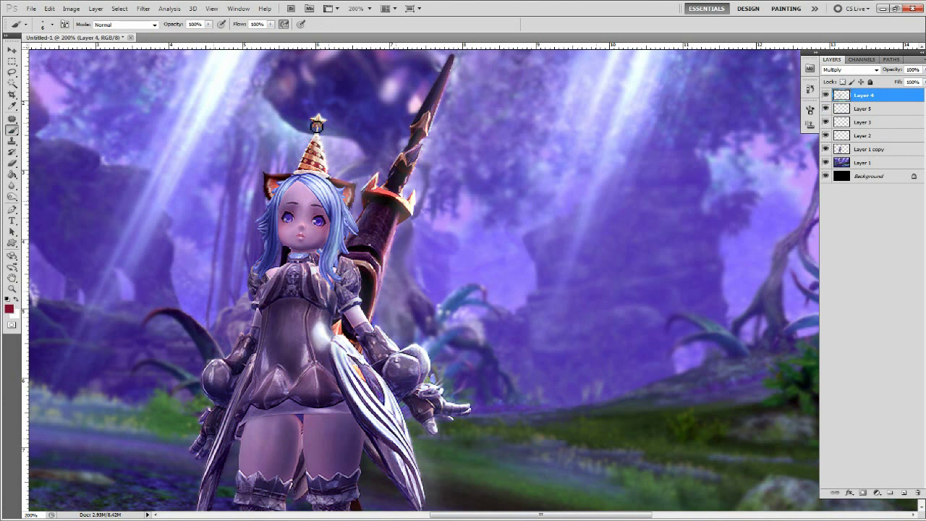
{"action": "key", "text": "e"}
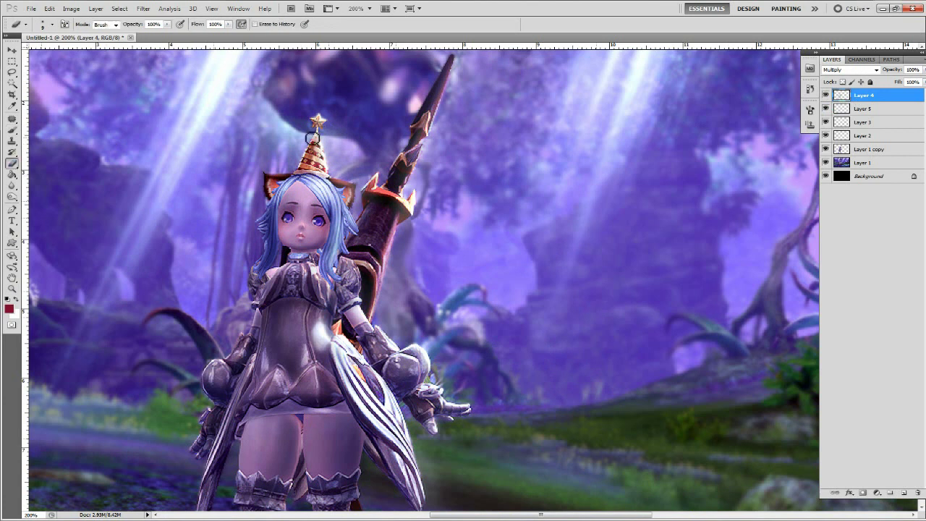
{"action": "left_click", "coordinate": [904, 492]}
{"action": "key", "text": "b"}
{"action": "left_click", "coordinate": [8, 309]}
Confirm the purple paint colour, adjust brush size, and pan across the character.
{"action": "left_click", "coordinate": [584, 379]}
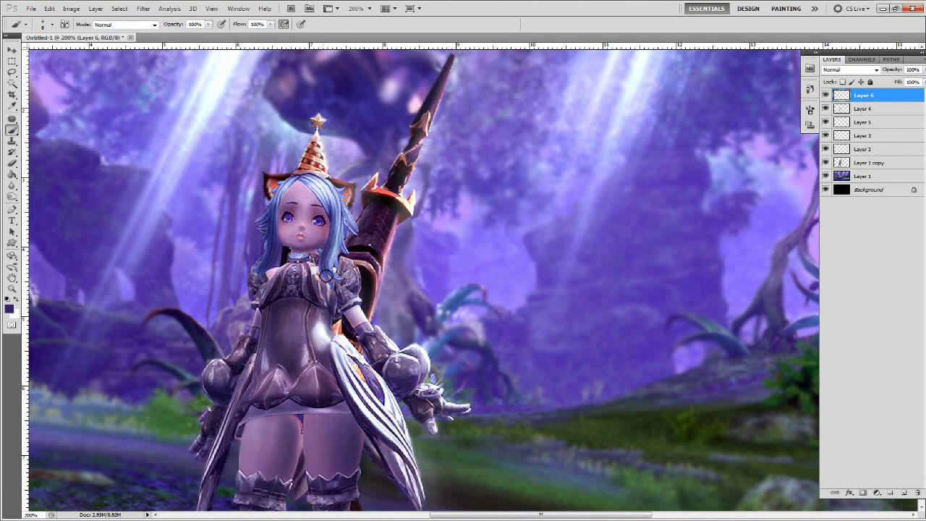
{"action": "key", "text": "bracketleft"}
{"action": "key", "text": "bracketleft"}
{"action": "left_click_drag", "start_coordinate": [352, 311], "coordinate": [340, 231]}
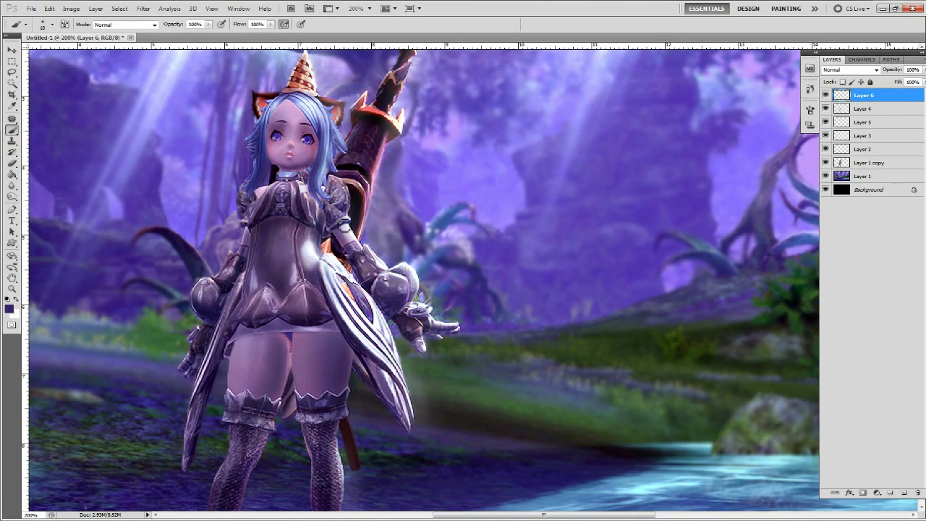
{"action": "key", "text": "bracketright"}
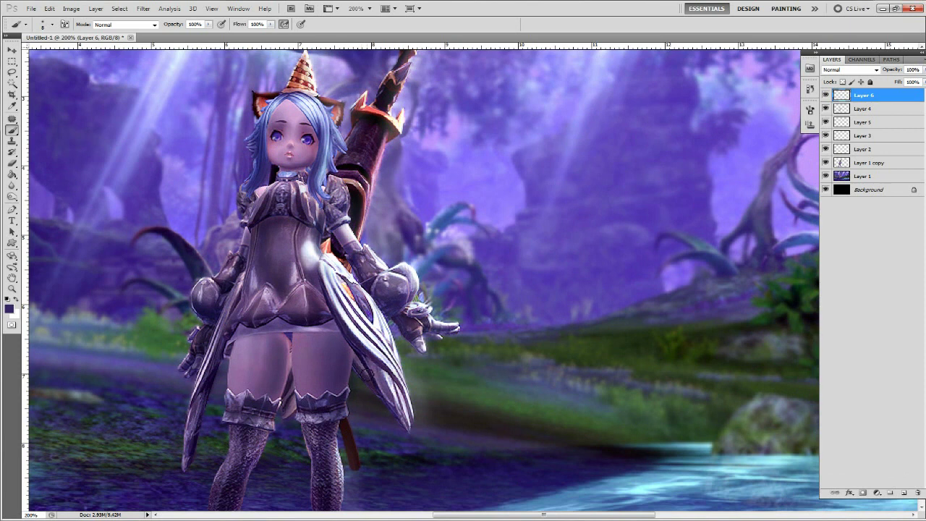
{"action": "left_click_drag", "start_coordinate": [356, 385], "coordinate": [372, 331]}
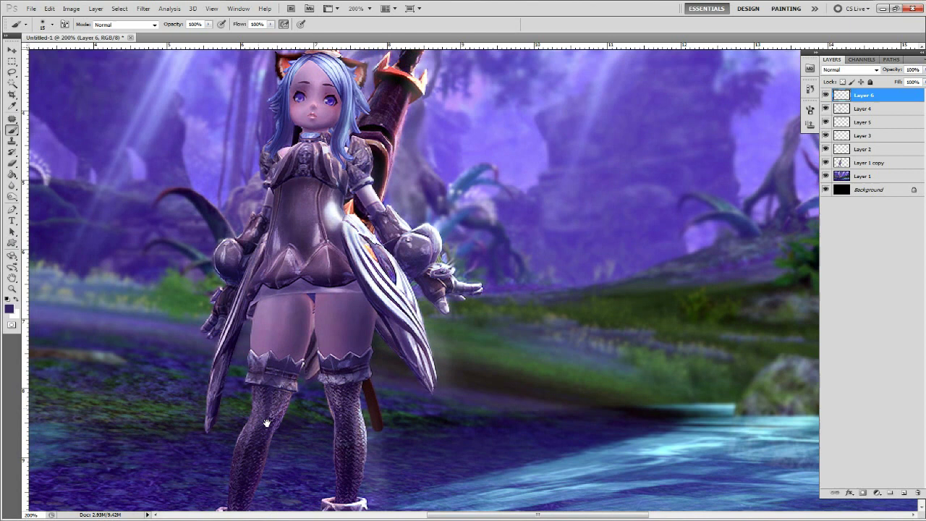
{"action": "left_click_drag", "start_coordinate": [264, 362], "coordinate": [275, 411]}
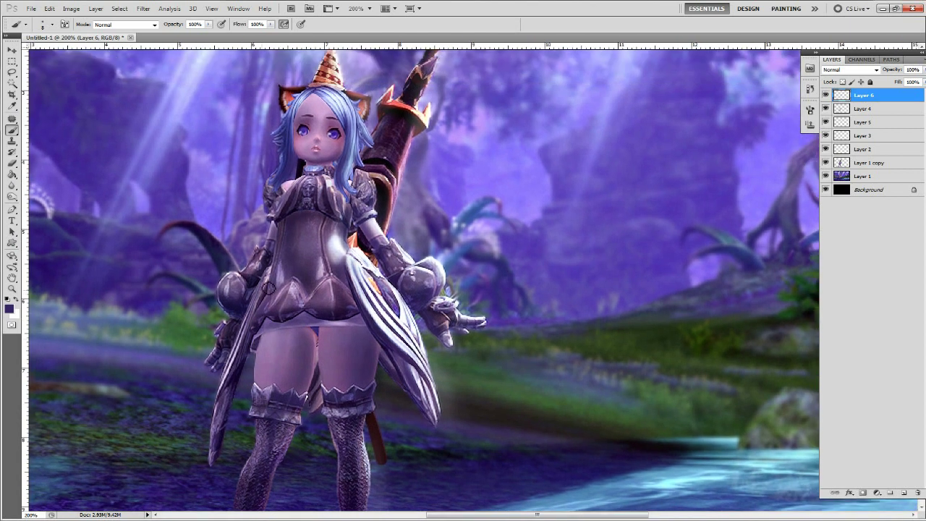
{"action": "left_click_drag", "start_coordinate": [256, 278], "coordinate": [255, 334]}
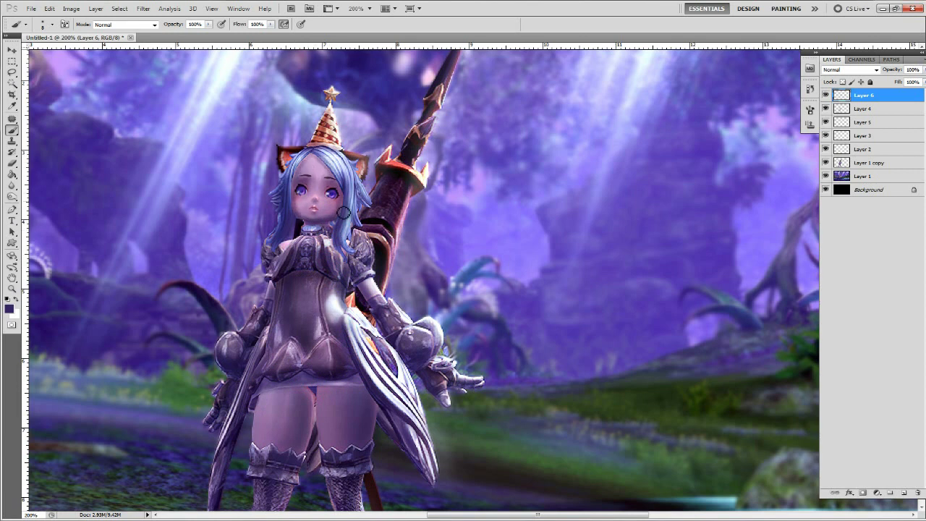
{"action": "key", "text": "e"}
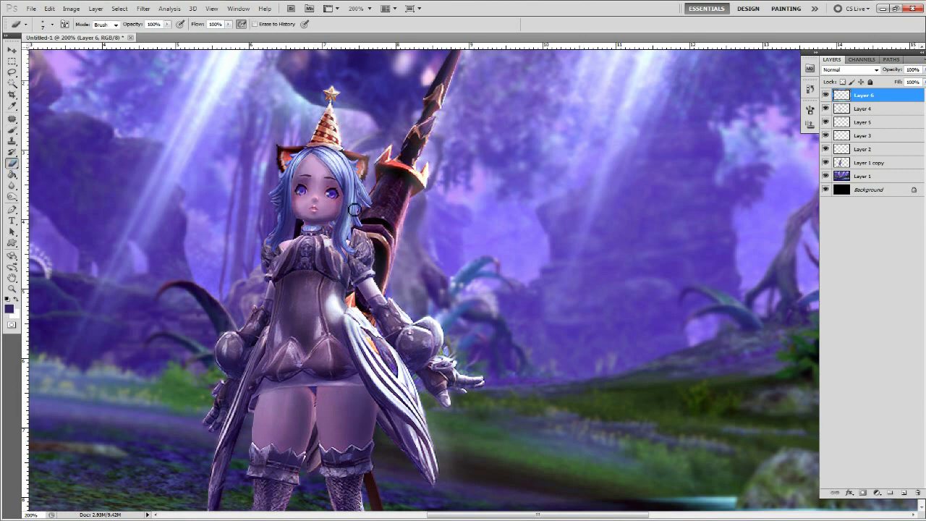
Try Color Dodge, Linear Light and Screen on Layer 6 before settling on Overlay.
{"action": "left_click", "coordinate": [847, 70]}
{"action": "left_click", "coordinate": [851, 156]}
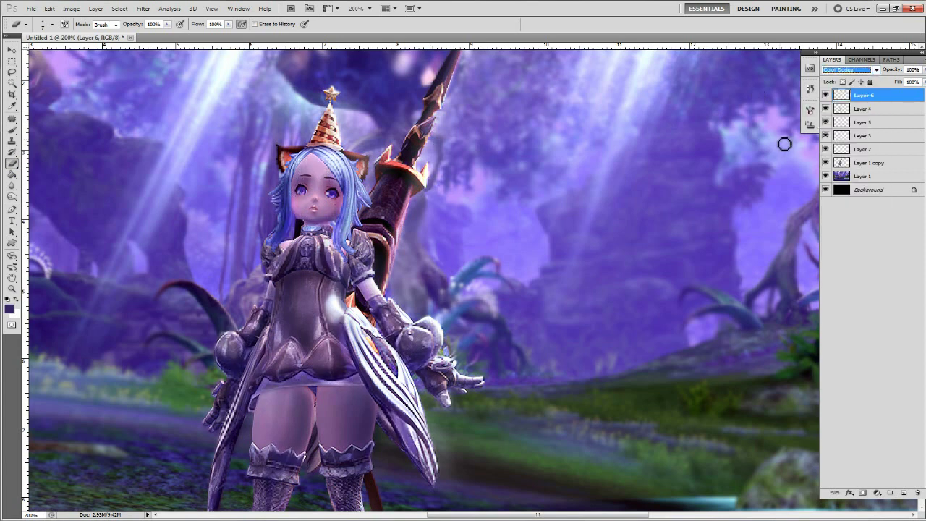
{"action": "left_click", "coordinate": [847, 70]}
{"action": "left_click", "coordinate": [851, 149]}
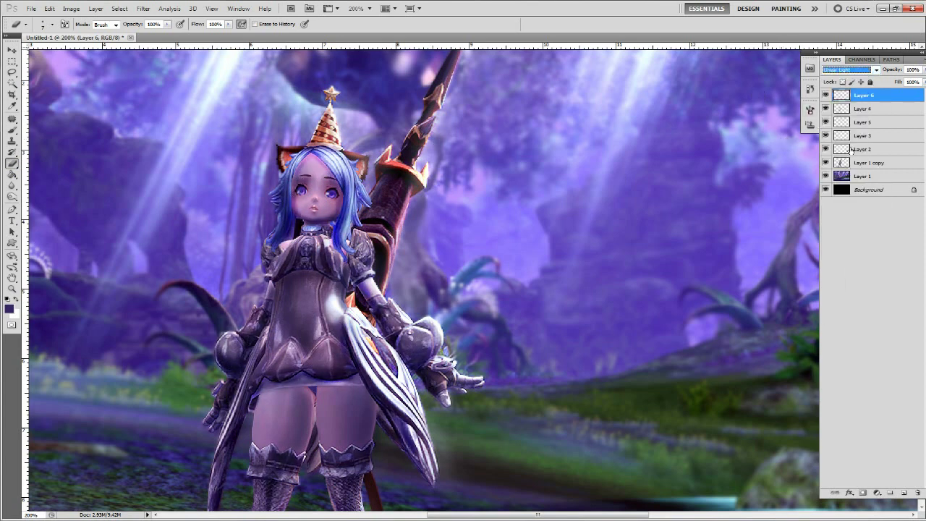
{"action": "key", "text": "Up"}
{"action": "key", "text": "Up"}
{"action": "key", "text": "Up"}
{"action": "key", "text": "Up"}
{"action": "key", "text": "Up"}
{"action": "key", "text": "Up"}
{"action": "key", "text": "Up"}
{"action": "key", "text": "Up"}
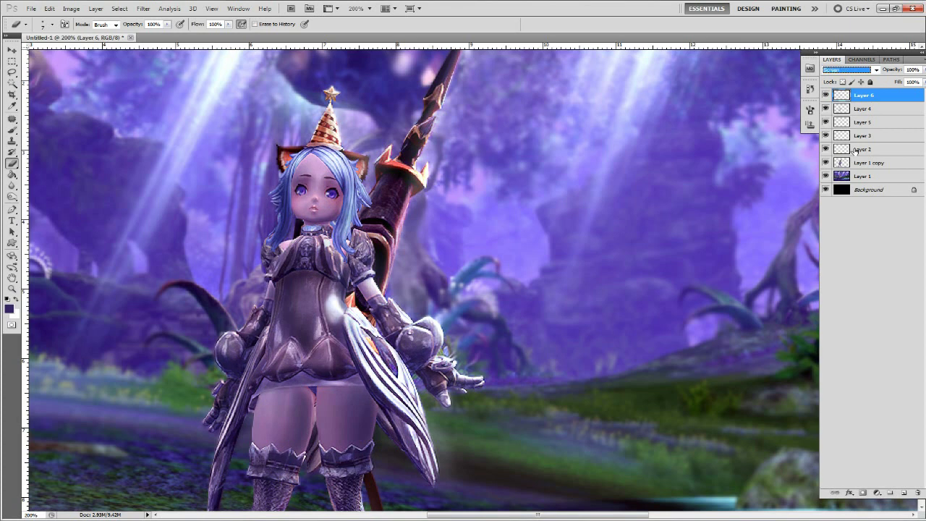
{"action": "key", "text": "Down"}
{"action": "key", "text": "Down"}
{"action": "key", "text": "Down"}
{"action": "key", "text": "Return"}
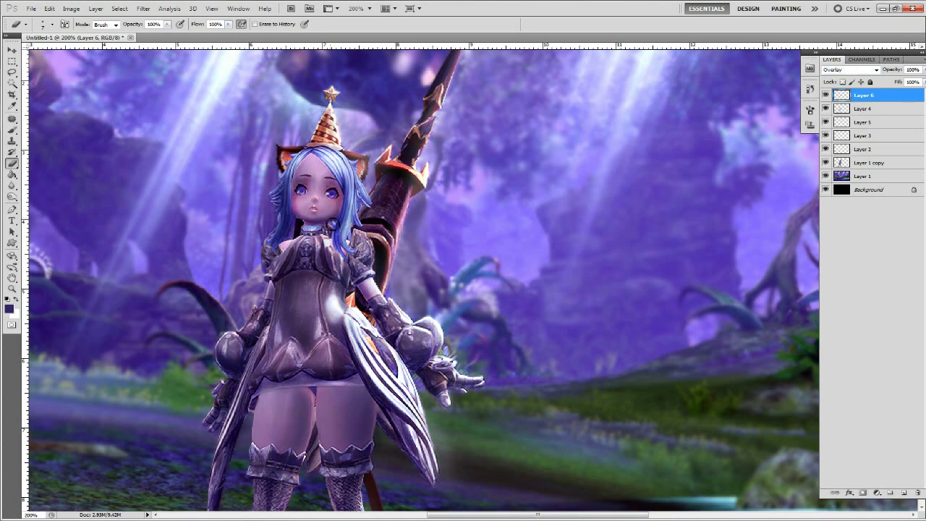
{"action": "key", "text": "b"}
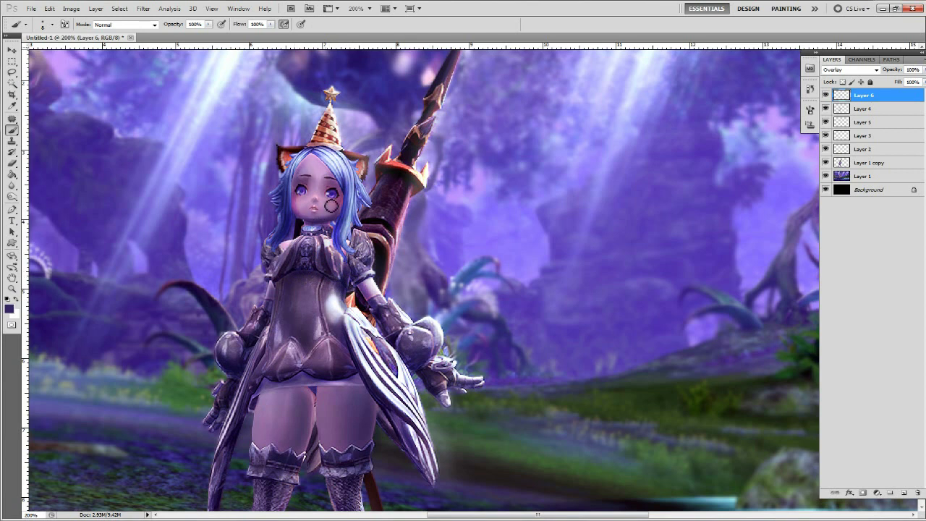
Add a new Layer 7 above Layer 5 with a purple colour and brush size 15.
{"action": "left_click", "coordinate": [862, 121]}
{"action": "key", "text": "ctrl+shift+alt+n"}
{"action": "left_click", "coordinate": [9, 309]}
{"action": "left_click", "coordinate": [434, 412]}
{"action": "key", "text": "Return"}
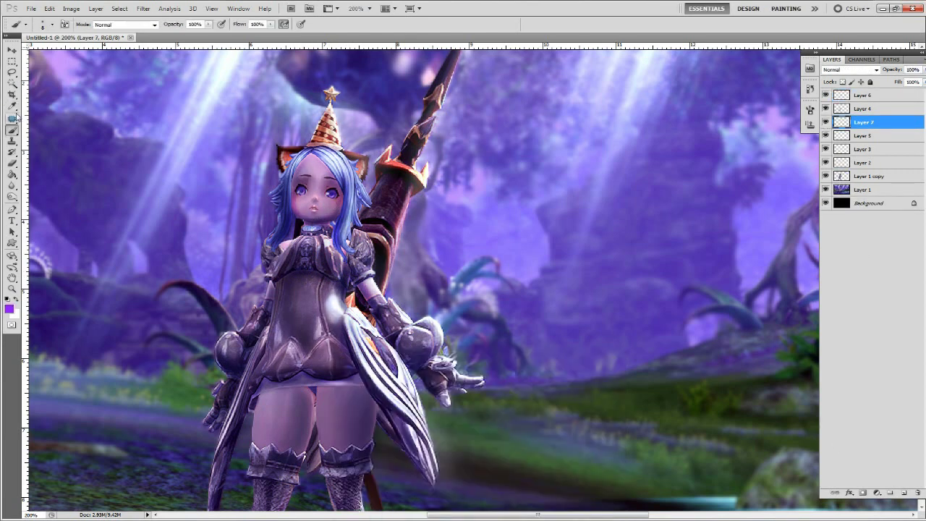
{"action": "key", "text": "bracketright"}
{"action": "key", "text": "bracketright"}
{"action": "key", "text": "bracketright"}
Set Layer 7 to Color Dodge at 52% opacity, then paint a pink shoulder glow on Layer 5.
{"action": "left_click", "coordinate": [846, 69]}
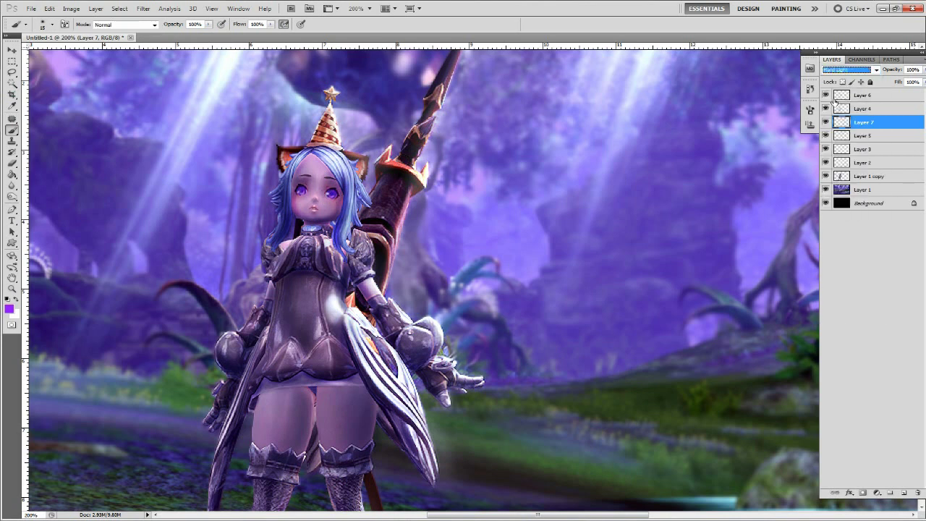
{"action": "left_click", "coordinate": [846, 69]}
{"action": "left_click", "coordinate": [829, 310]}
{"action": "left_click", "coordinate": [865, 70]}
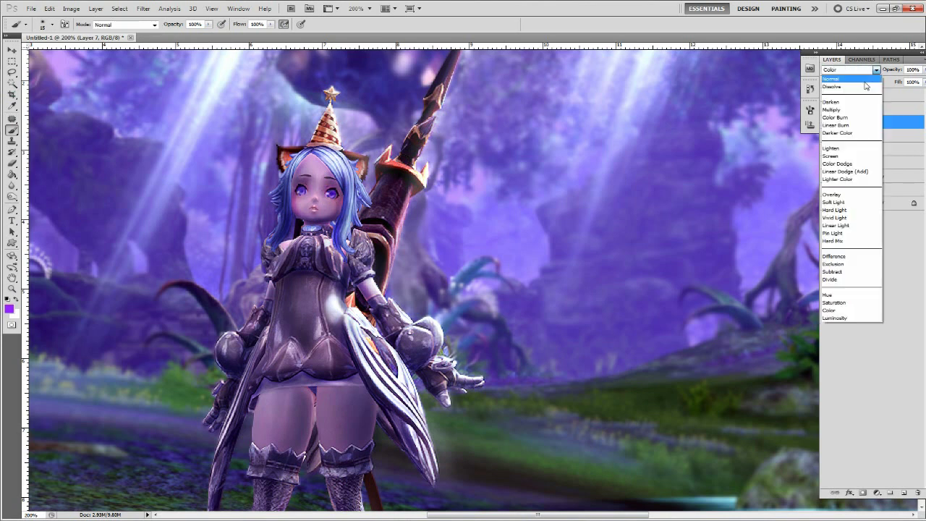
{"action": "left_click", "coordinate": [866, 86]}
{"action": "scroll", "coordinate": [846, 69], "scroll_direction": "down", "scroll_amount": 8}
{"action": "left_click_drag", "start_coordinate": [890, 69], "coordinate": [868, 70]}
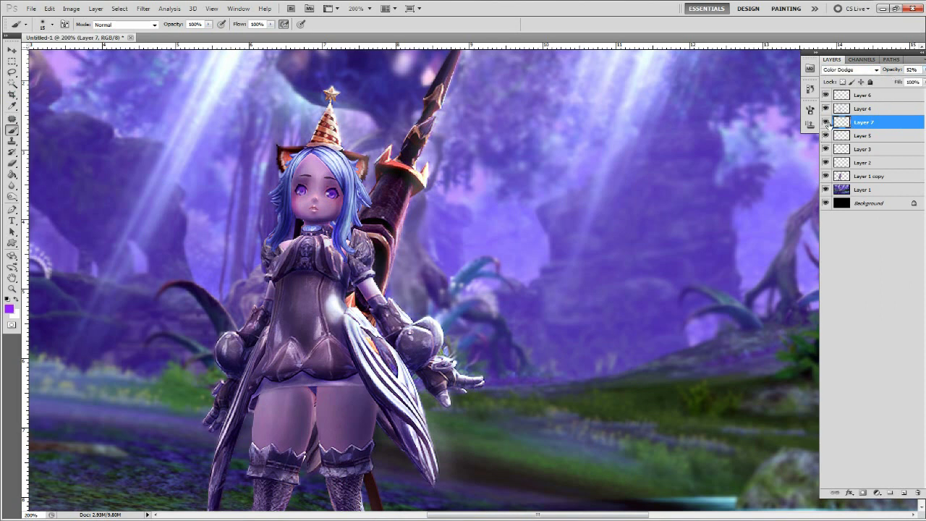
{"action": "left_click", "coordinate": [854, 136]}
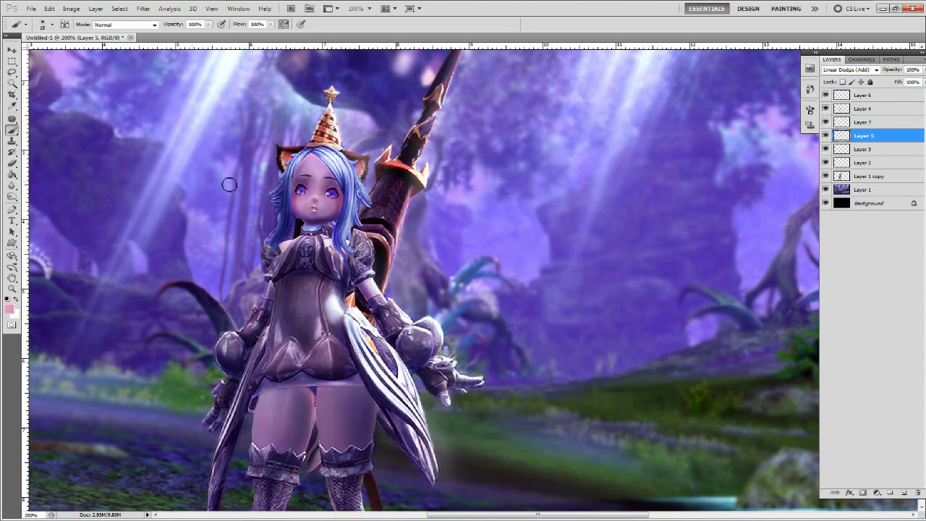
{"action": "left_click_drag", "start_coordinate": [312, 246], "coordinate": [281, 263]}
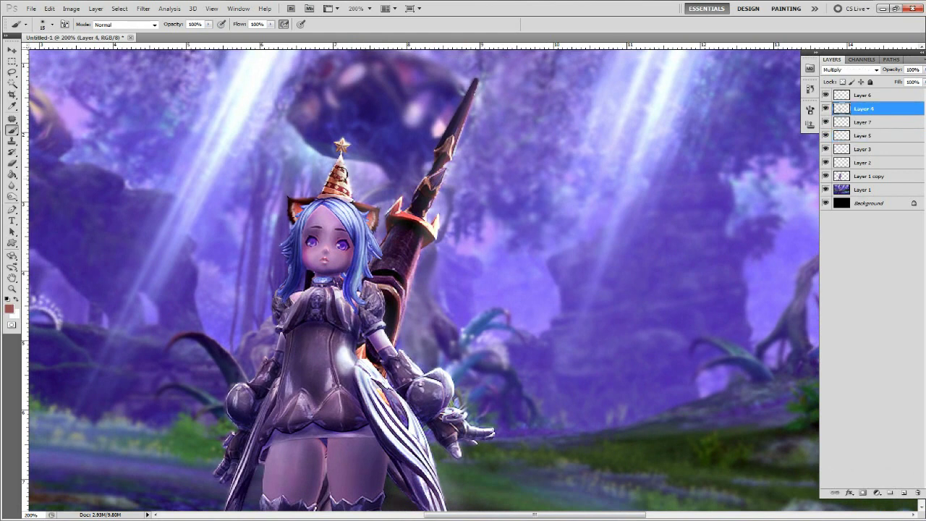
Sample a blue-purple and darken the weapon shaft with a size-15 brush stroke.
{"action": "key", "text": "bracketleft"}
{"action": "key", "text": "bracketleft"}
{"action": "left_click", "coordinate": [309, 213], "text": "alt"}
{"action": "left_click", "coordinate": [482, 496], "text": "alt"}
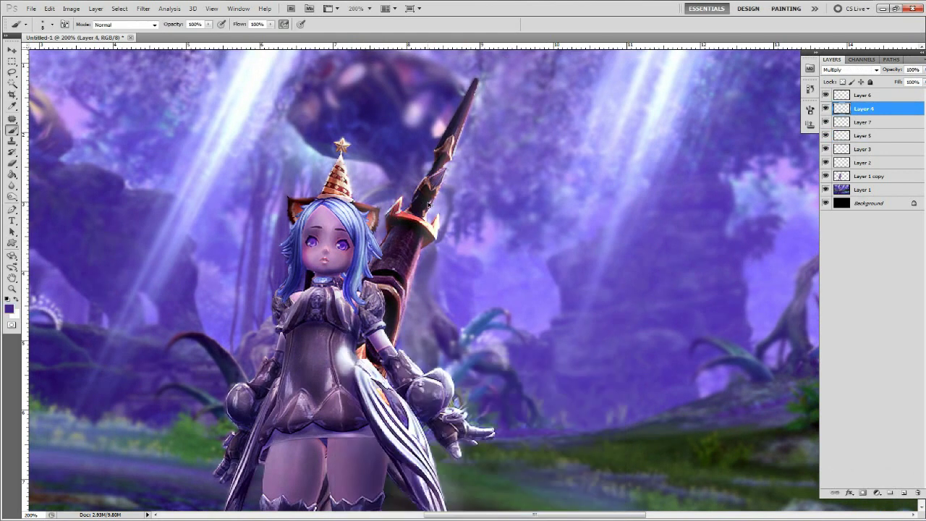
{"action": "key", "text": "bracketright"}
{"action": "key", "text": "bracketright"}
{"action": "left_click_drag", "start_coordinate": [394, 230], "coordinate": [372, 266]}
Erase stray shading and paint dark shading along the waistband and right leg.
{"action": "key", "text": "e"}
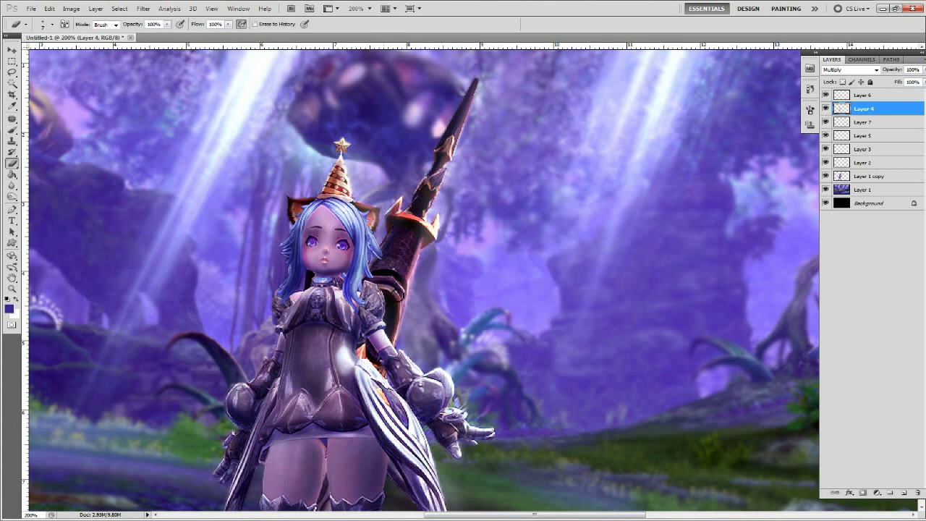
{"action": "key", "text": "b"}
{"action": "scroll", "coordinate": [399, 206], "scroll_direction": "down", "scroll_amount": 5}
{"action": "scroll", "coordinate": [400, 206], "scroll_direction": "down", "scroll_amount": 1}
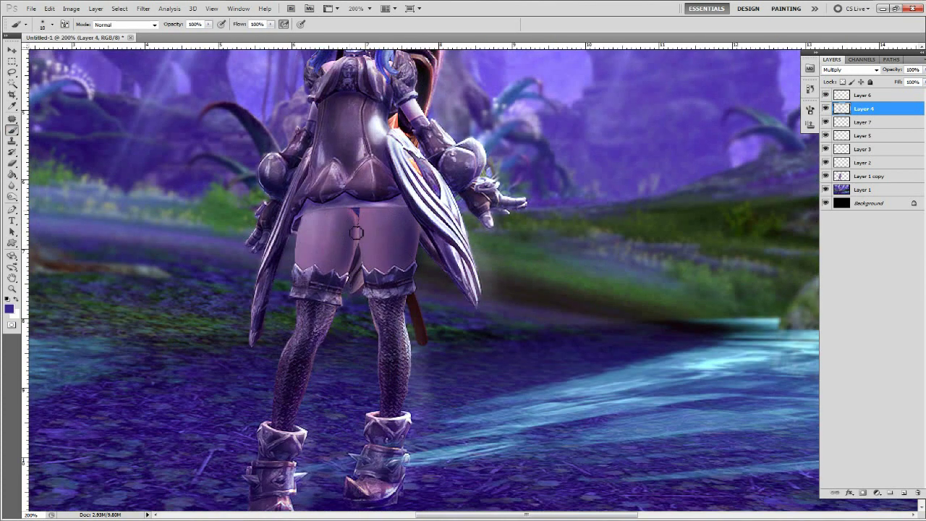
{"action": "key", "text": "e"}
{"action": "scroll", "coordinate": [358, 235], "scroll_direction": "up", "scroll_amount": 2}
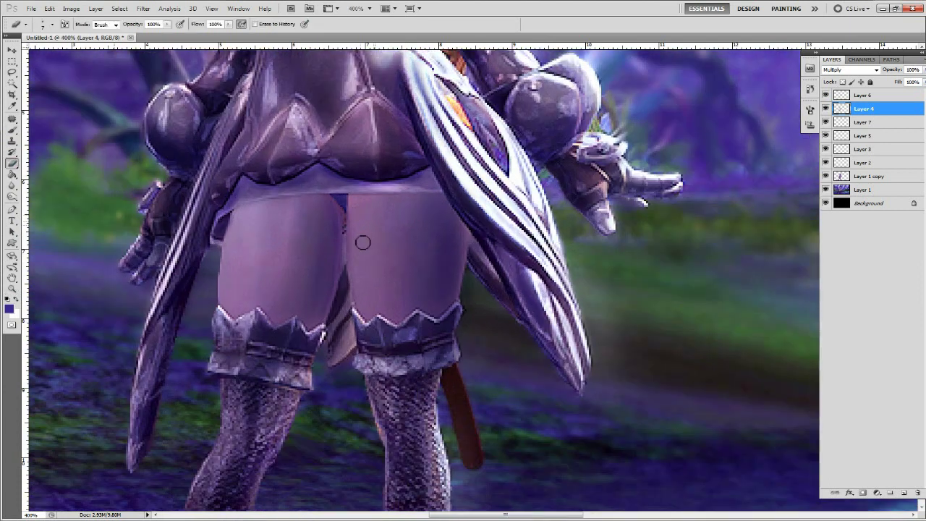
{"action": "scroll", "coordinate": [347, 307], "scroll_direction": "left", "scroll_amount": 1}
{"action": "key", "text": "b"}
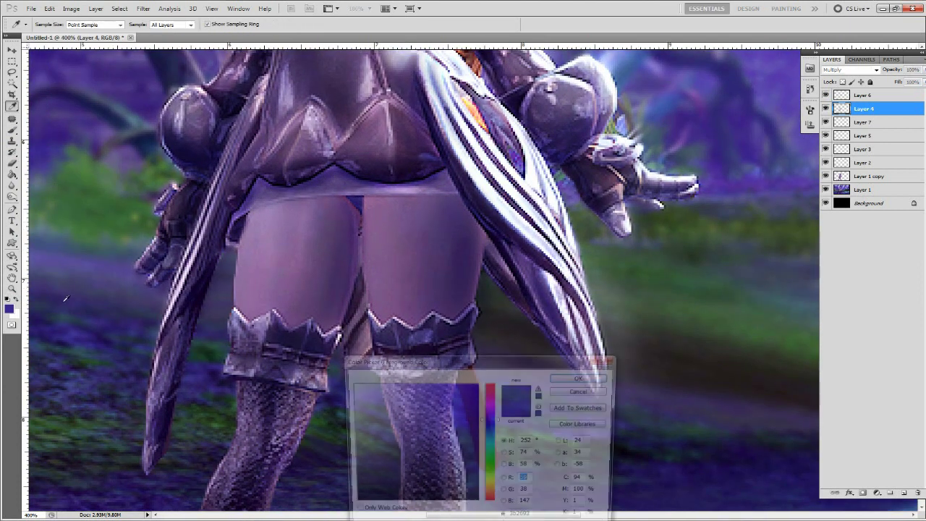
{"action": "left_click_drag", "start_coordinate": [434, 179], "coordinate": [469, 219]}
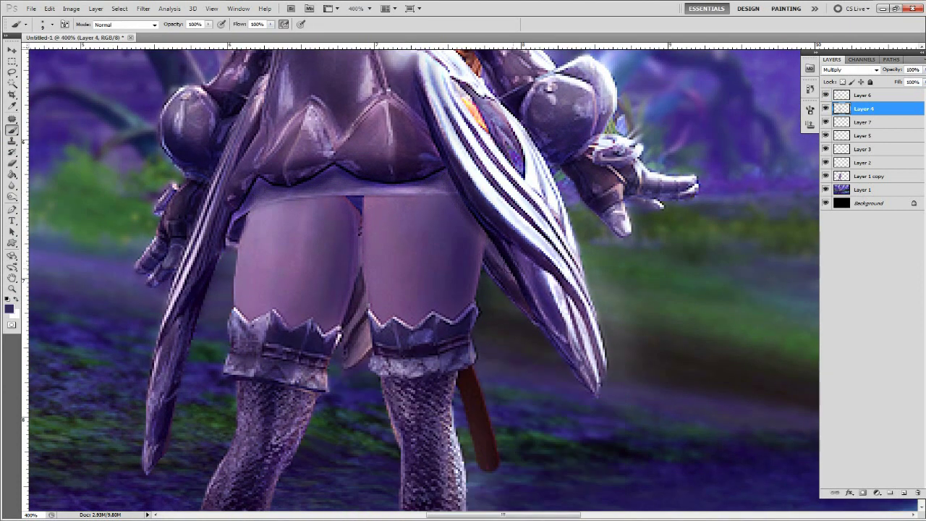
Enlarge the brush to 20 and view the whole image at 100%.
{"action": "scroll", "coordinate": [469, 218], "scroll_direction": "right", "scroll_amount": 3}
{"action": "scroll", "coordinate": [468, 219], "scroll_direction": "up", "scroll_amount": 3}
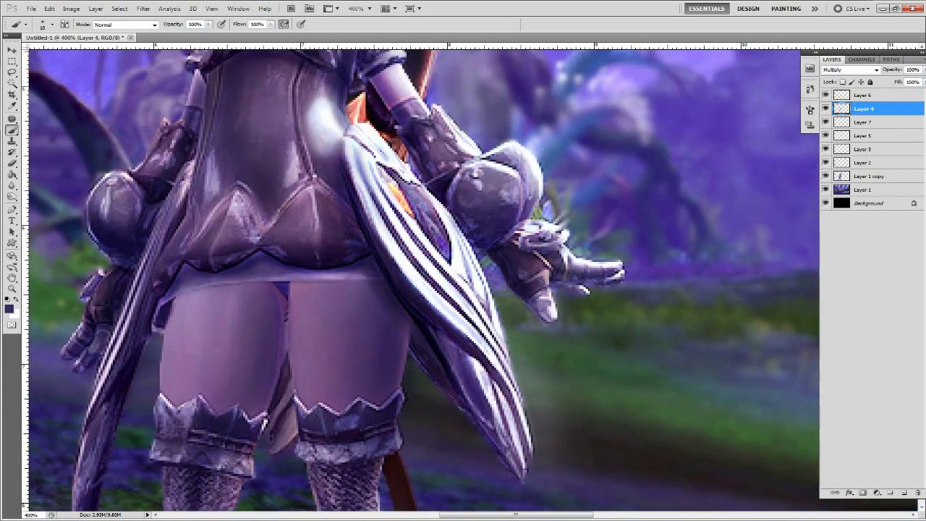
{"action": "scroll", "coordinate": [423, 278], "scroll_direction": "up", "scroll_amount": 3}
{"action": "scroll", "coordinate": [423, 279], "scroll_direction": "left", "scroll_amount": 2}
{"action": "key", "text": "bracketright"}
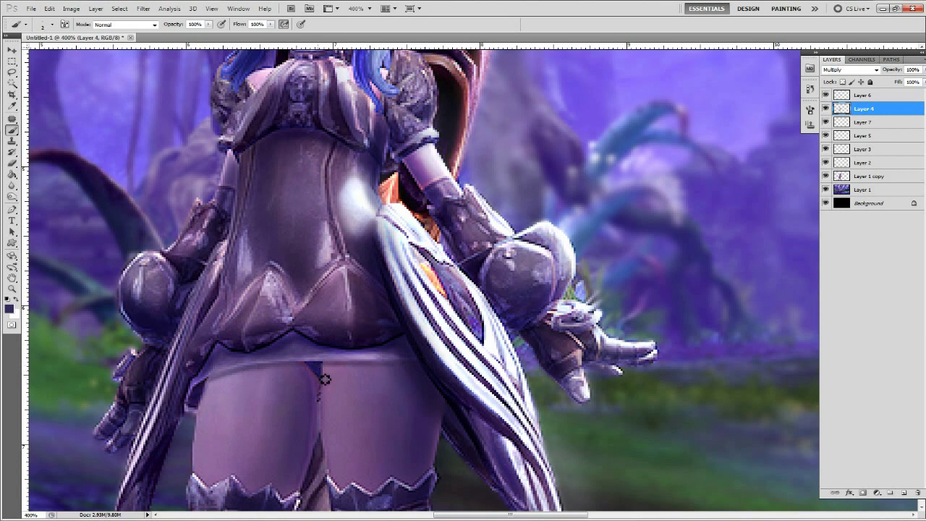
{"action": "key", "text": "z"}
{"action": "key", "text": "ctrl+1"}
{"action": "left_click", "coordinate": [12, 130]}
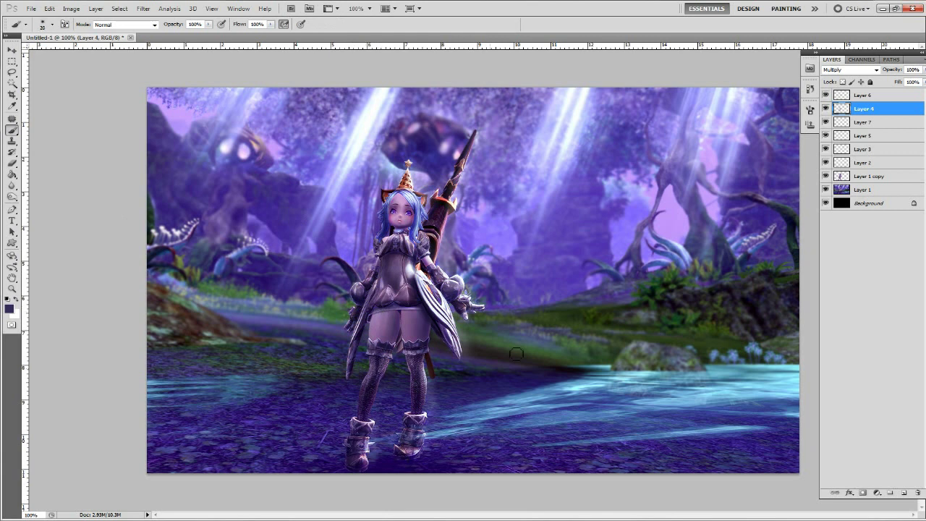
On a new layer, paint a dark colour along the image's bottom edge with a 125 brush.
{"action": "key", "text": "ctrl+shift+alt+n"}
{"action": "left_click", "coordinate": [9, 307]}
{"action": "key", "text": "Return"}
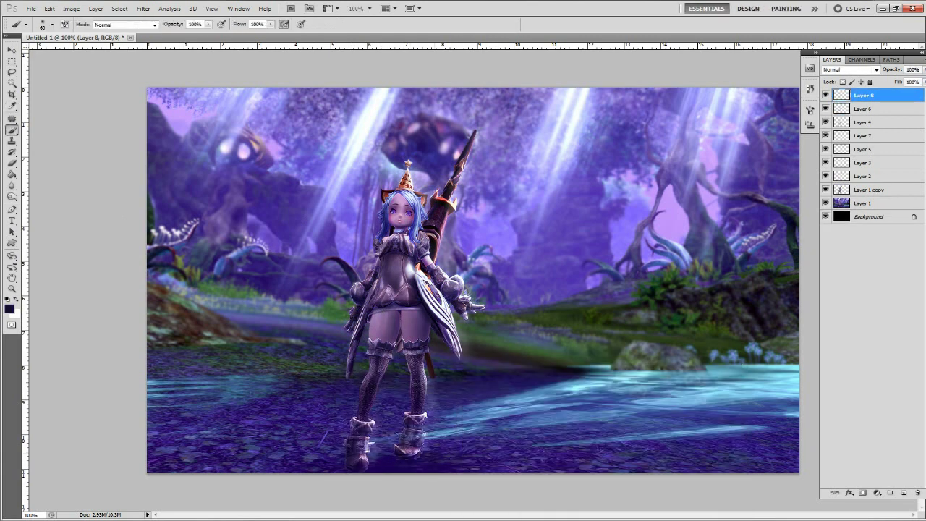
{"action": "left_click_drag", "start_coordinate": [434, 448], "coordinate": [311, 454]}
{"action": "key", "text": "bracketright"}
{"action": "key", "text": "bracketright"}
{"action": "key", "text": "bracketright"}
{"action": "left_click_drag", "start_coordinate": [188, 454], "coordinate": [767, 434]}
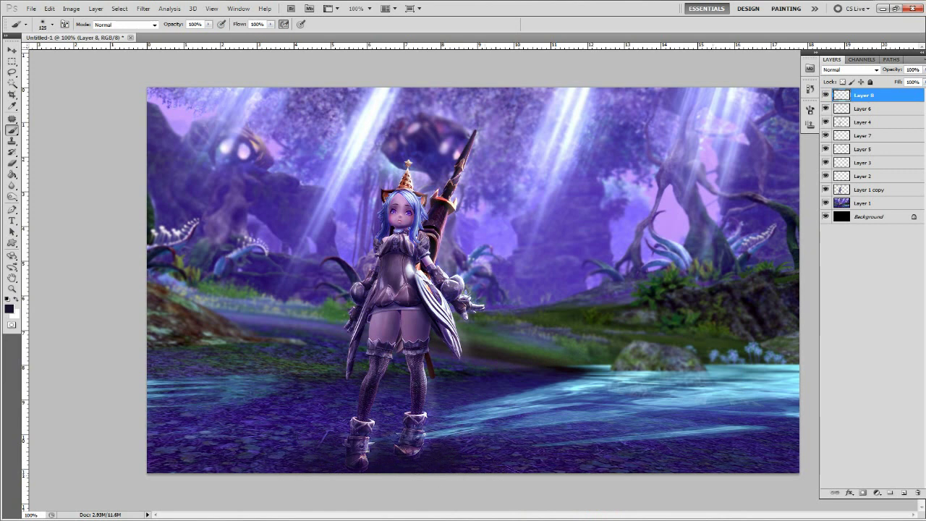
Set the layer to Multiply and darken the right-side water and bushes.
{"action": "key", "text": "e"}
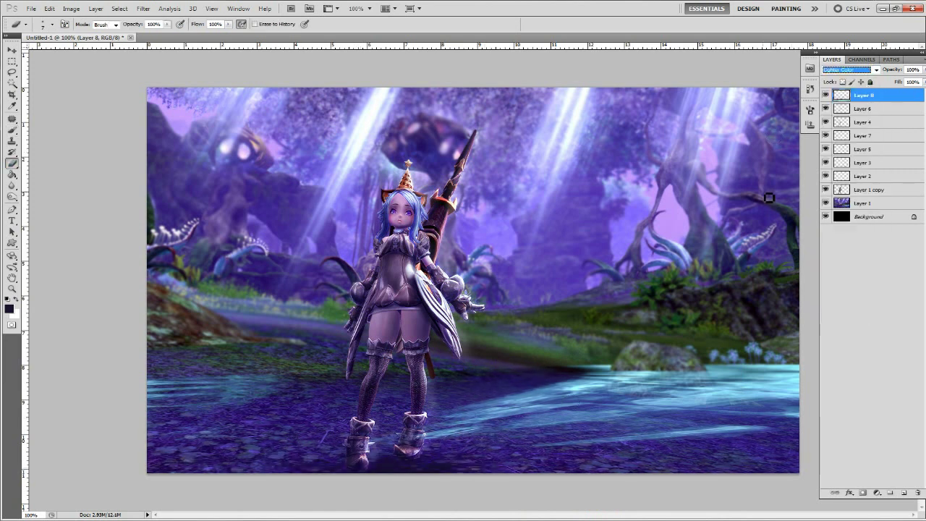
{"action": "left_click", "coordinate": [826, 94]}
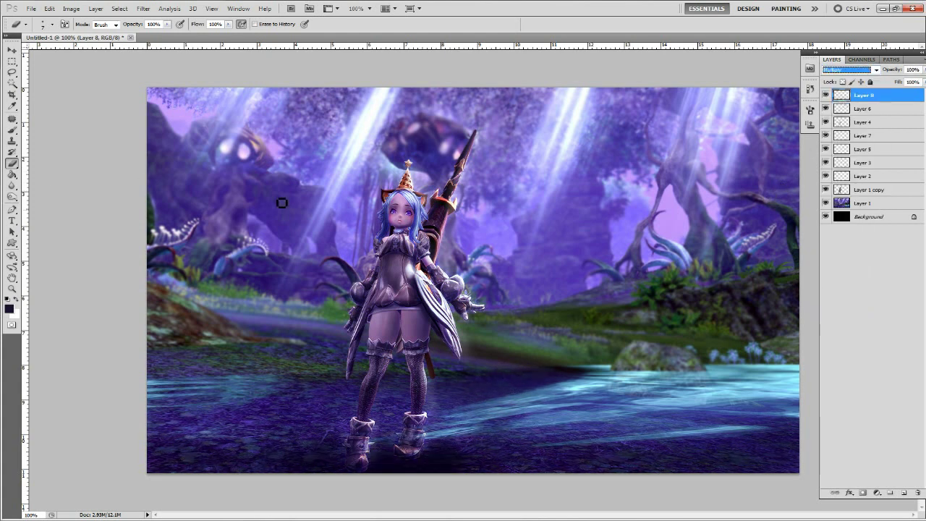
{"action": "key", "text": "b"}
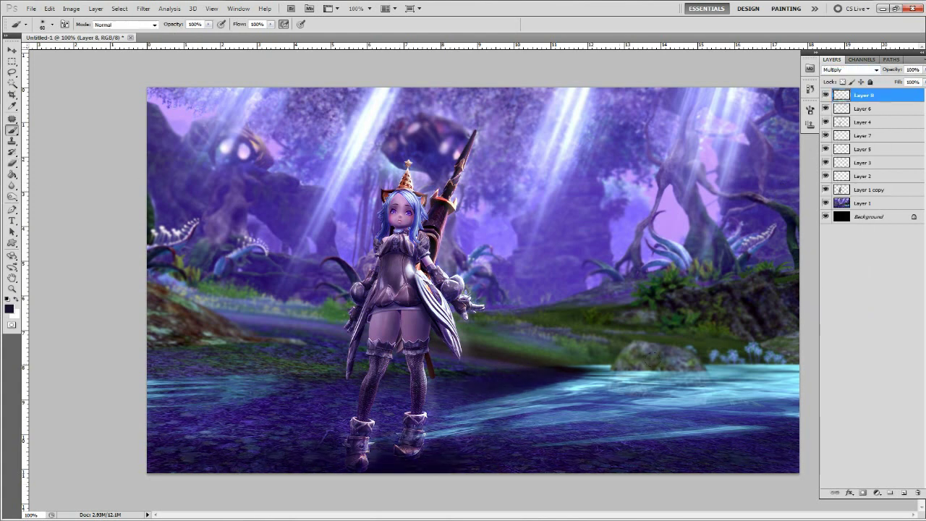
{"action": "mouse_move", "coordinate": [614, 376]}
{"action": "left_mouse_down"}
{"action": "mouse_move", "coordinate": [788, 390]}
{"action": "mouse_move", "coordinate": [449, 426]}
{"action": "left_mouse_up"}
{"action": "key", "text": "["}
{"action": "key", "text": "["}
{"action": "key", "text": "["}
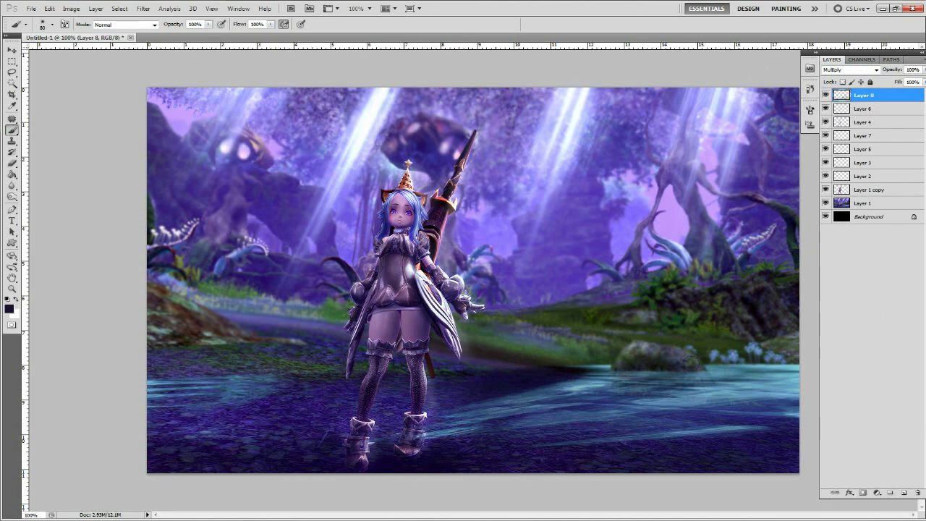
{"action": "mouse_move", "coordinate": [614, 376]}
{"action": "left_mouse_down"}
{"action": "mouse_move", "coordinate": [788, 311]}
{"action": "mouse_move", "coordinate": [586, 322]}
{"action": "left_mouse_up"}
Darken the tree area beside the character and the lower-left ground, then add Layer 9.
{"action": "key", "text": "["}
{"action": "key", "text": "["}
{"action": "key", "text": "["}
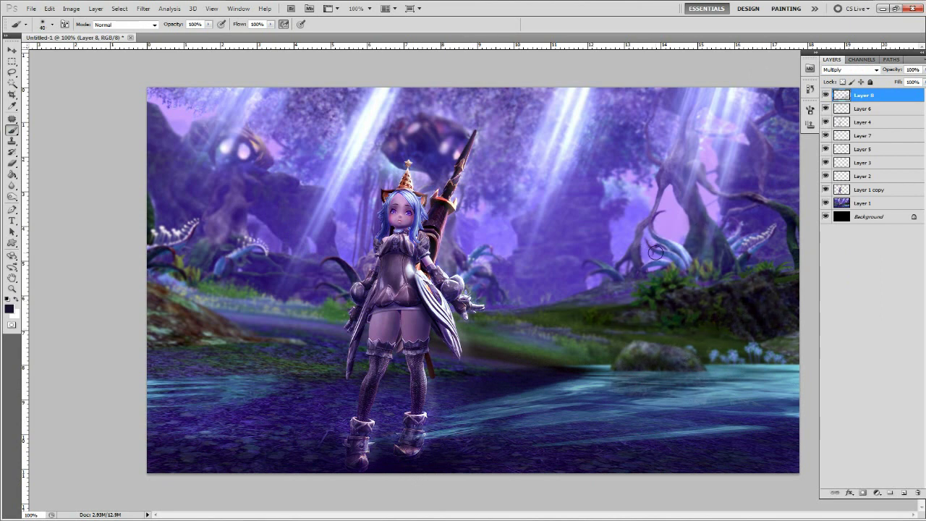
{"action": "key", "text": "bracketleft"}
{"action": "key", "text": "bracketleft"}
{"action": "key", "text": "bracketleft"}
{"action": "key", "text": "bracketright"}
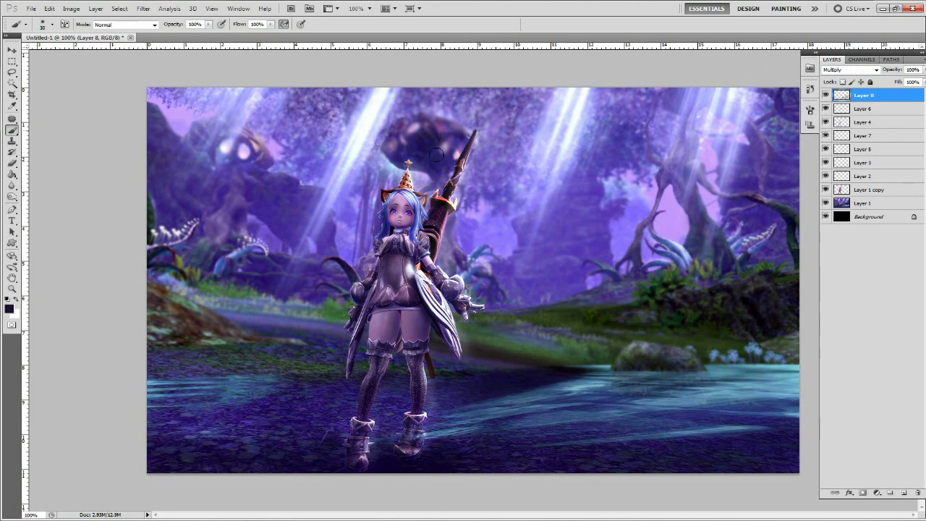
{"action": "left_click_drag", "start_coordinate": [277, 211], "coordinate": [316, 221]}
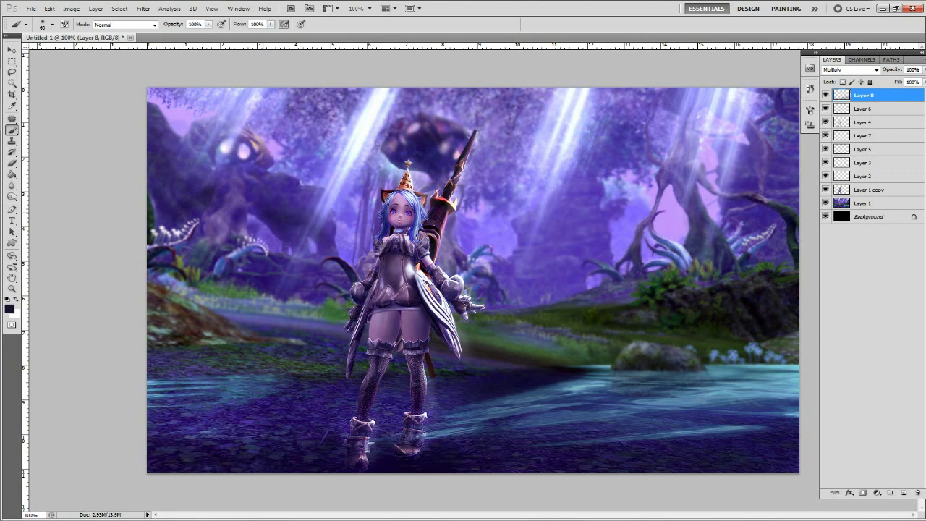
{"action": "key", "text": "bracketright"}
{"action": "key", "text": "bracketright"}
{"action": "key", "text": "bracketright"}
{"action": "left_click_drag", "start_coordinate": [210, 340], "coordinate": [376, 332]}
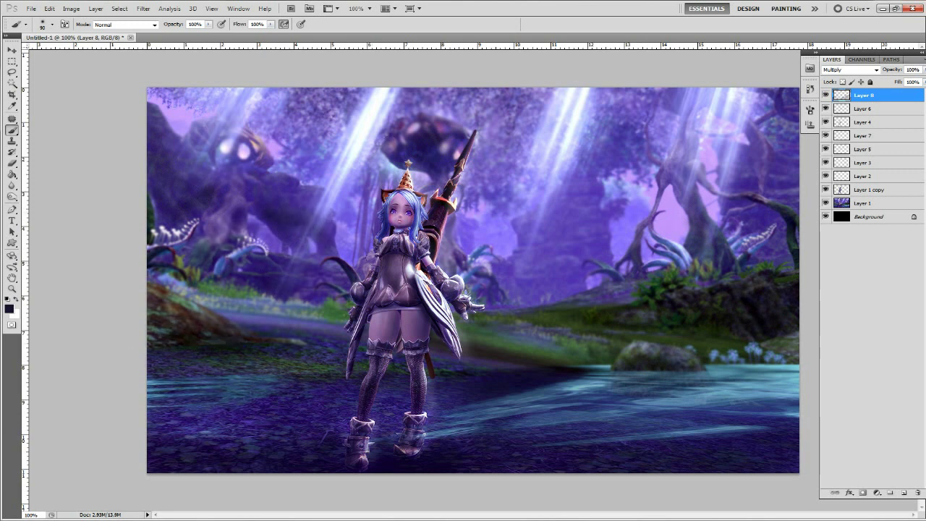
{"action": "key", "text": "bracketleft"}
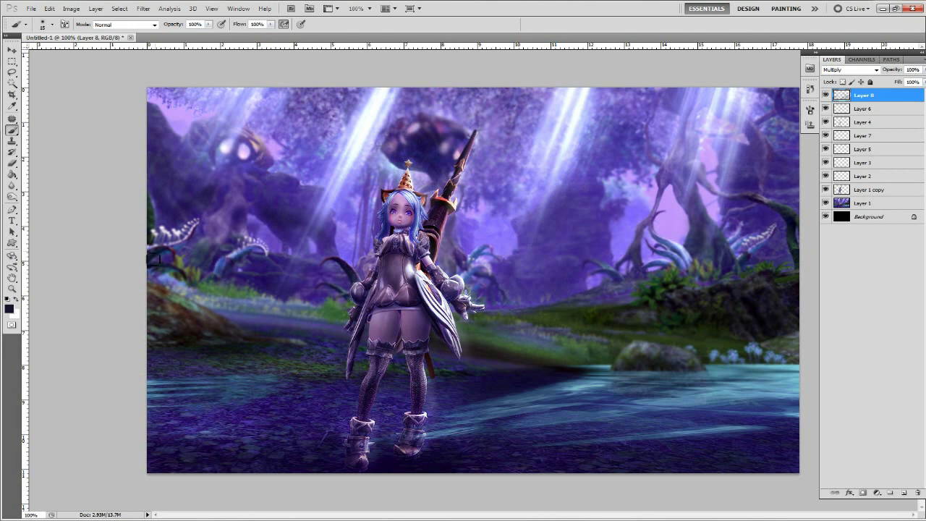
{"action": "key", "text": "ctrl+shift+alt+n"}
Choose a light lavender colour and a 35 px brush.
{"action": "left_click", "coordinate": [9, 308]}
{"action": "left_click", "coordinate": [612, 432]}
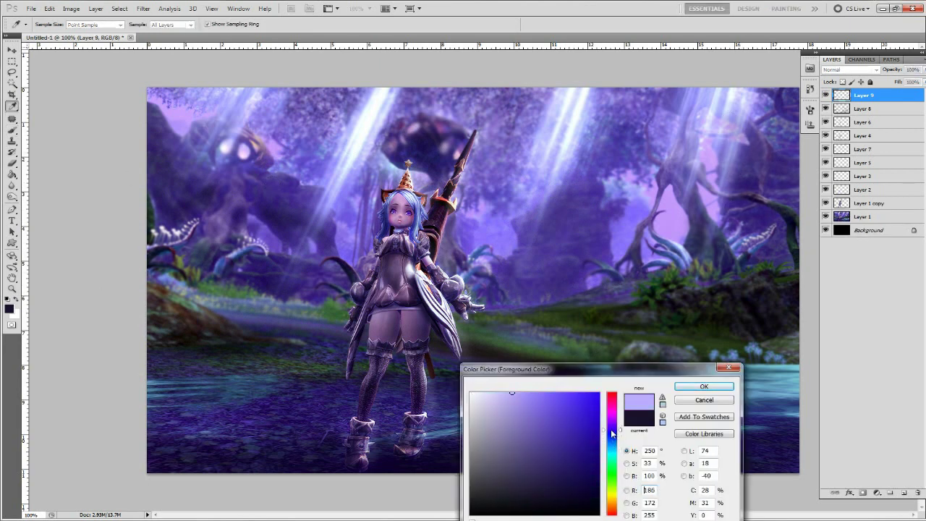
{"action": "left_click", "coordinate": [703, 386]}
{"action": "key", "text": "b"}
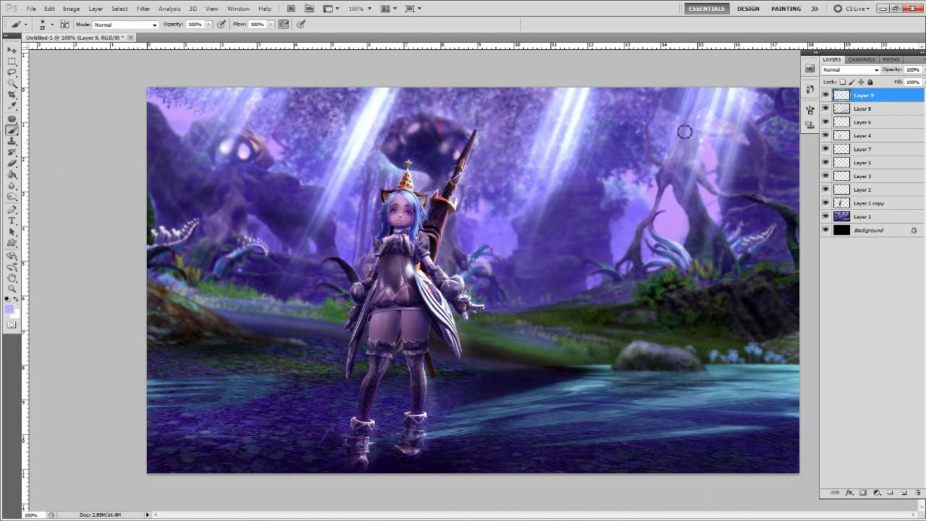
{"action": "key", "text": "bracketleft"}
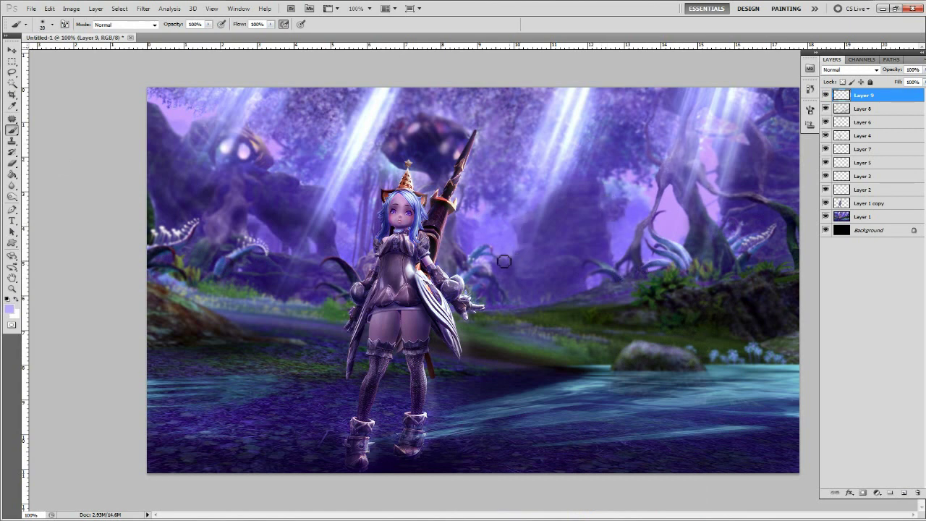
{"action": "key", "text": "bracketright"}
{"action": "key", "text": "bracketright"}
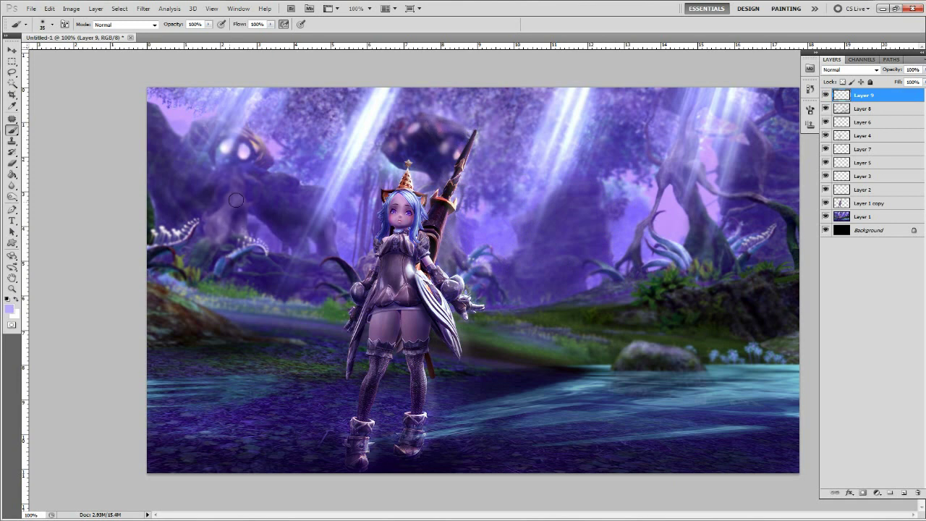
{"action": "key", "text": "bracketright"}
{"action": "key", "text": "bracketright"}
{"action": "key", "text": "bracketright"}
Brighten the left rock area, then switch Layer 9 to Color Dodge after trying Linear Dodge and Lighten.
{"action": "left_click_drag", "start_coordinate": [177, 299], "coordinate": [239, 326]}
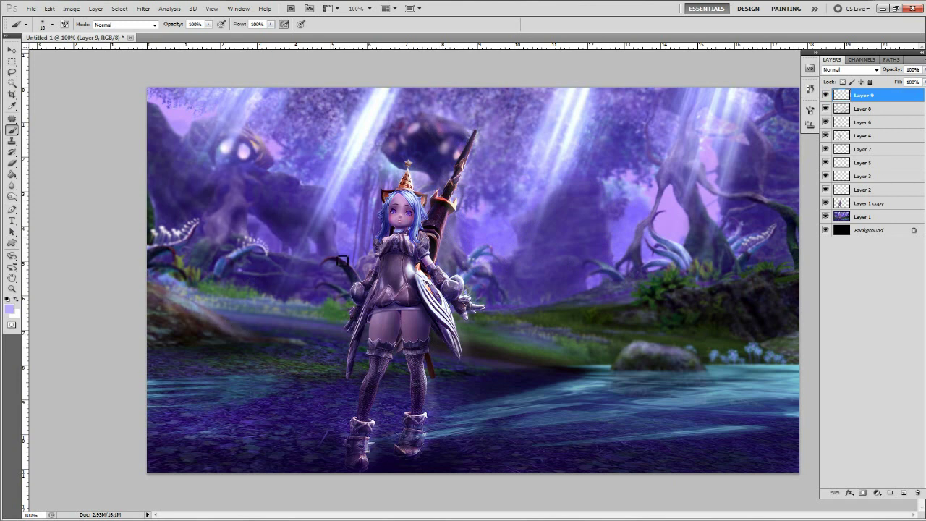
{"action": "left_click", "coordinate": [850, 69]}
{"action": "left_click", "coordinate": [842, 164]}
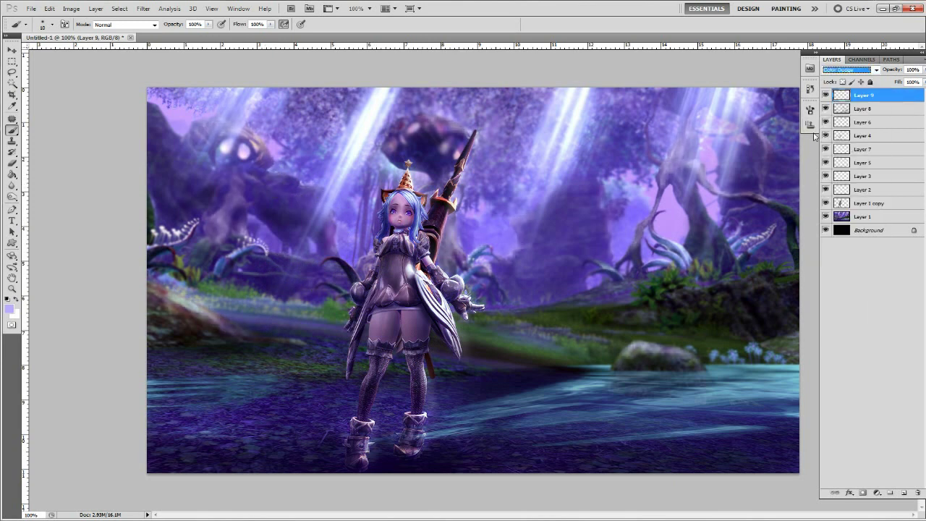
{"action": "key", "text": "Up"}
{"action": "key", "text": "Up"}
{"action": "key", "text": "Up"}
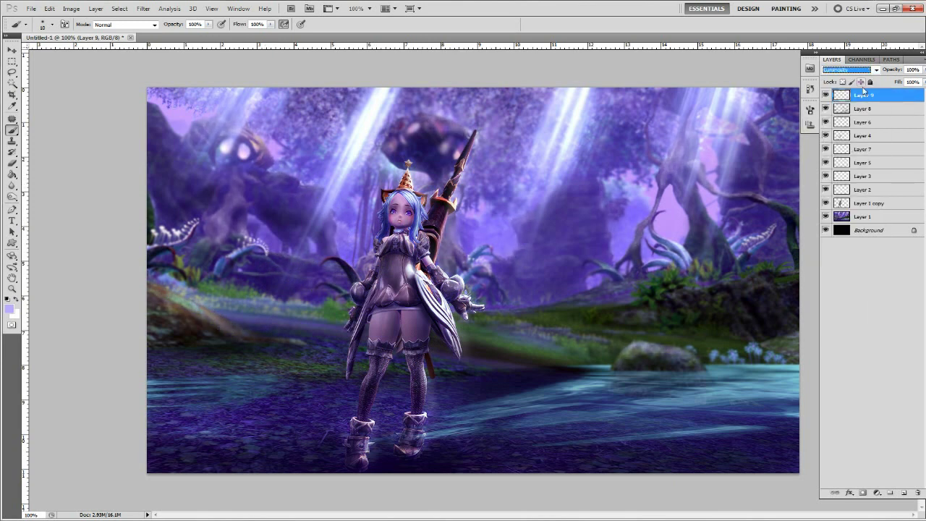
{"action": "key", "text": "Down"}
{"action": "key", "text": "Down"}
{"action": "key", "text": "Return"}
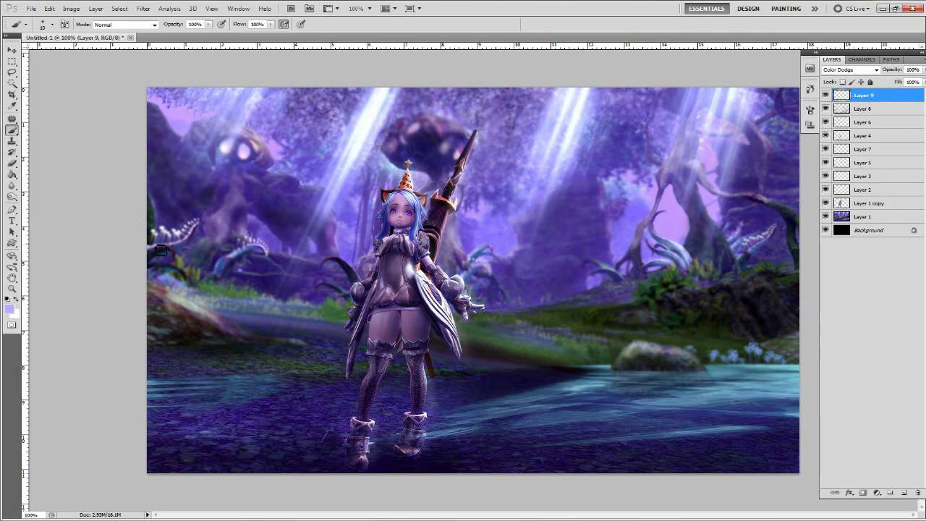
{"action": "key", "text": "bracketright"}
{"action": "key", "text": "bracketright"}
{"action": "key", "text": "bracketright"}
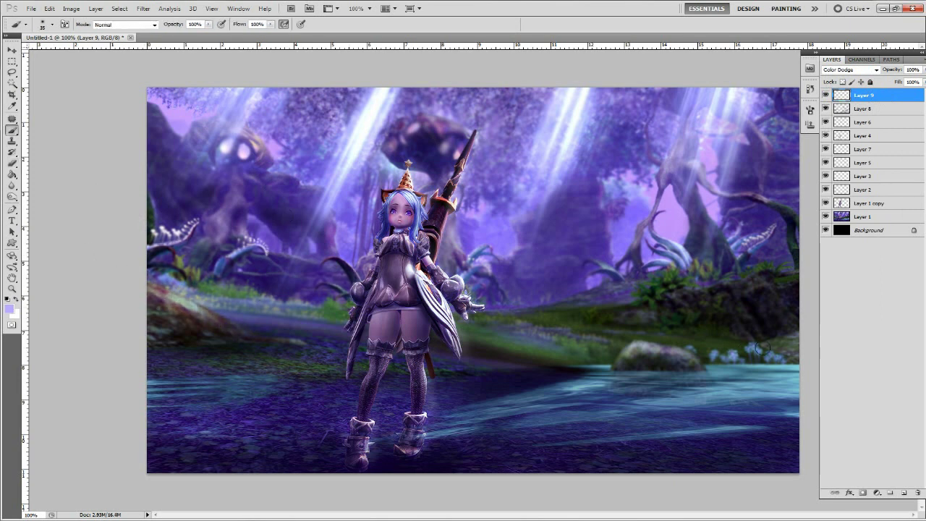
{"action": "key", "text": "bracketleft"}
{"action": "key", "text": "bracketleft"}
{"action": "key", "text": "bracketleft"}
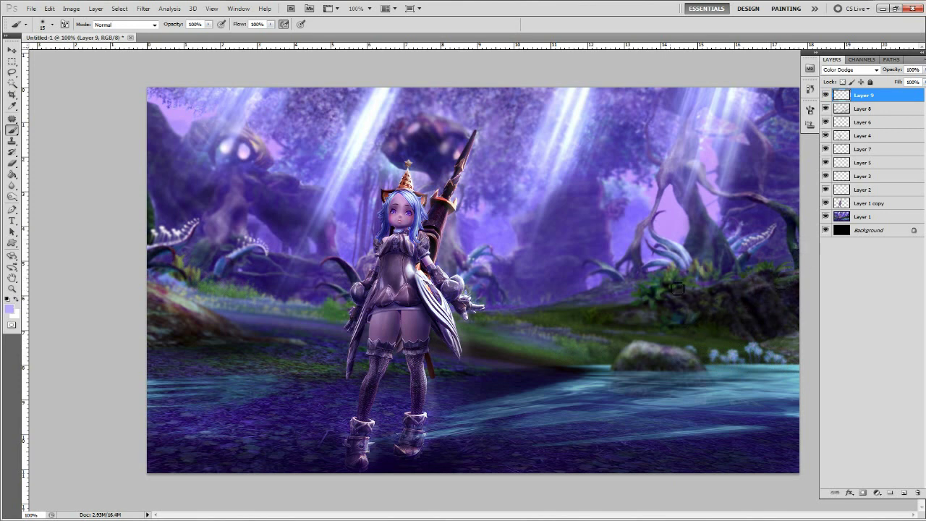
{"action": "key", "text": "bracketright"}
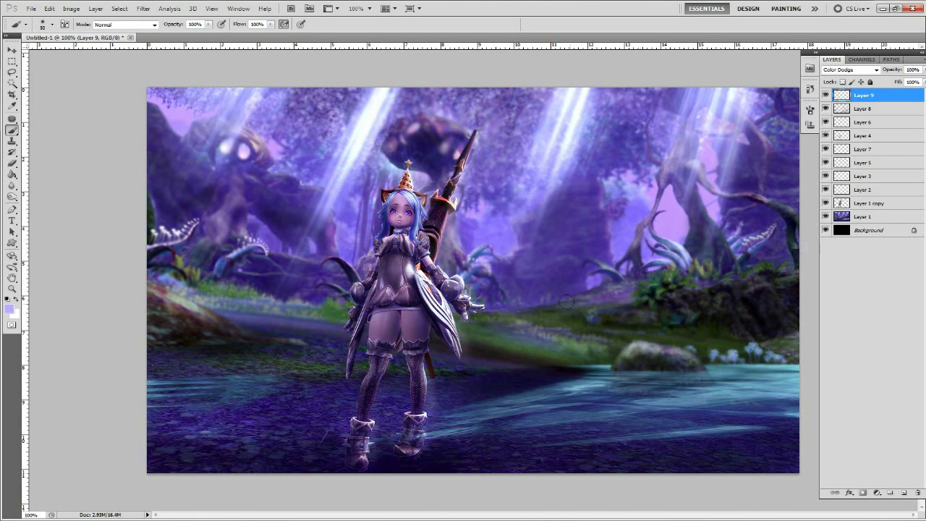
{"action": "key", "text": "bracketleft"}
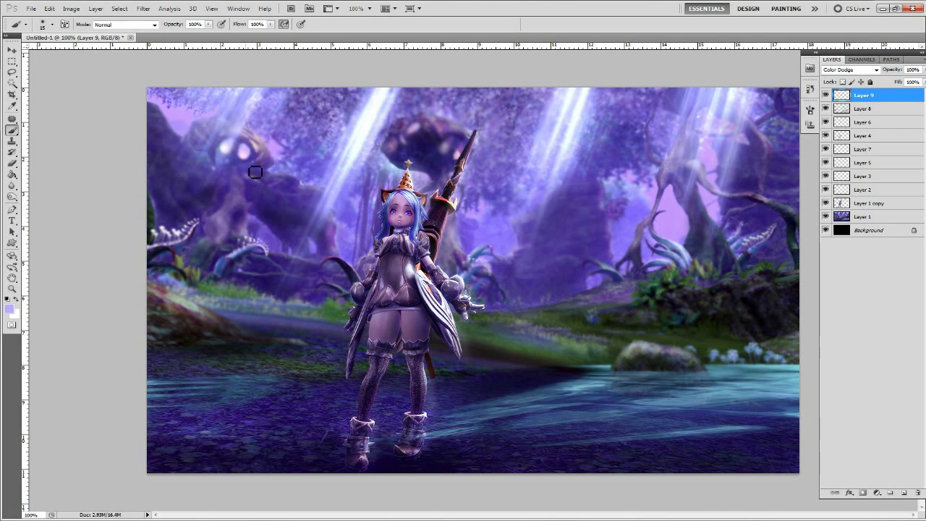
Sample a dark purple foreground colour and blur part of the Layer 1 forest image.
{"action": "key", "text": "alt+bracketleft"}
{"action": "left_click", "coordinate": [9, 309]}
{"action": "left_click", "coordinate": [525, 467]}
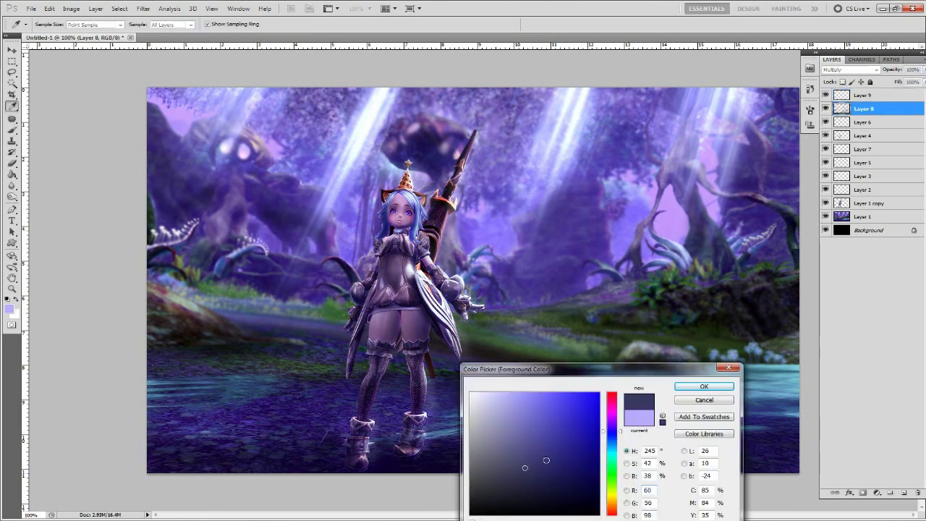
{"action": "key", "text": "Return"}
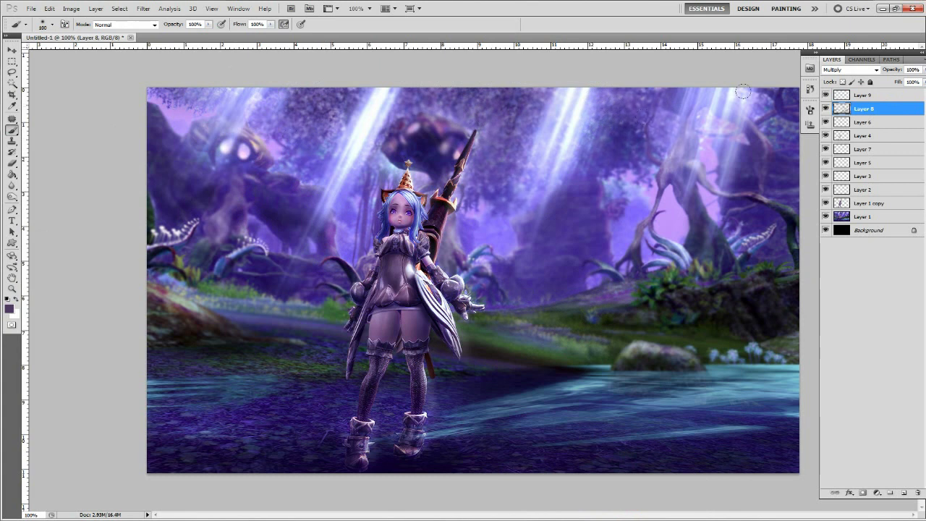
{"action": "left_click", "coordinate": [863, 216]}
{"action": "key", "text": "r"}
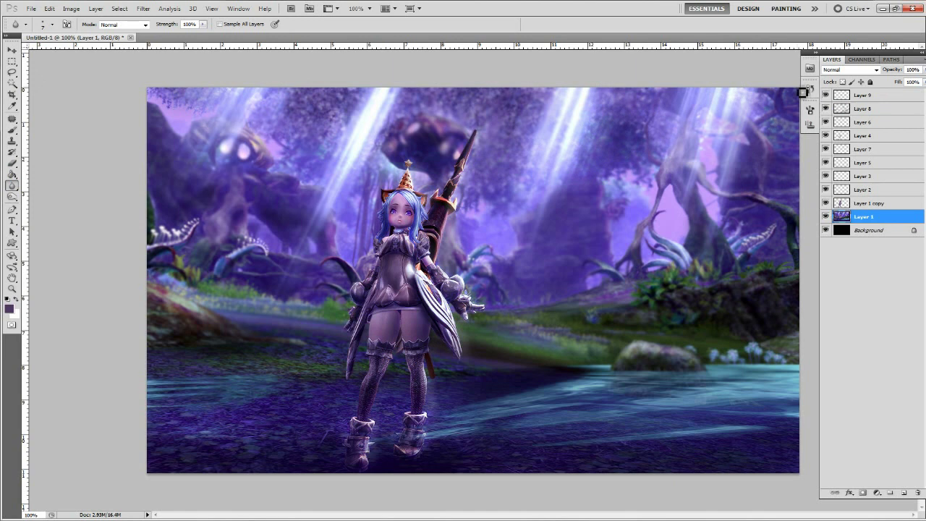
On Color Dodge Layer 9, paint blue highlights across the stream and left water.
{"action": "left_click", "coordinate": [861, 95]}
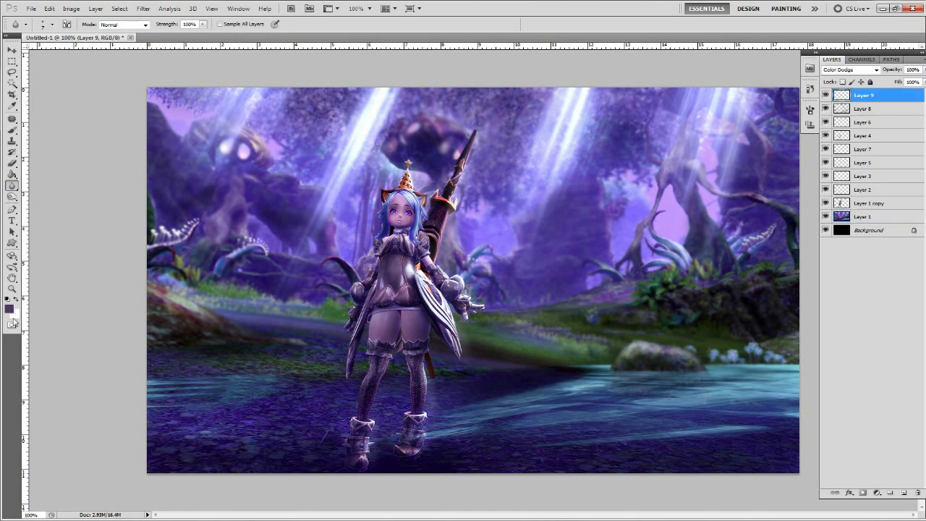
{"action": "key", "text": "b"}
{"action": "left_click", "coordinate": [595, 383], "text": "alt"}
{"action": "mouse_move", "coordinate": [747, 427]}
{"action": "left_mouse_down"}
{"action": "mouse_move", "coordinate": [568, 384]}
{"action": "mouse_move", "coordinate": [456, 434]}
{"action": "mouse_move", "coordinate": [762, 395]}
{"action": "mouse_move", "coordinate": [521, 425]}
{"action": "mouse_move", "coordinate": [188, 427]}
{"action": "left_mouse_up"}
{"action": "key", "text": "bracketright"}
{"action": "key", "text": "bracketright"}
{"action": "key", "text": "bracketright"}
{"action": "left_click_drag", "start_coordinate": [512, 394], "coordinate": [137, 378]}
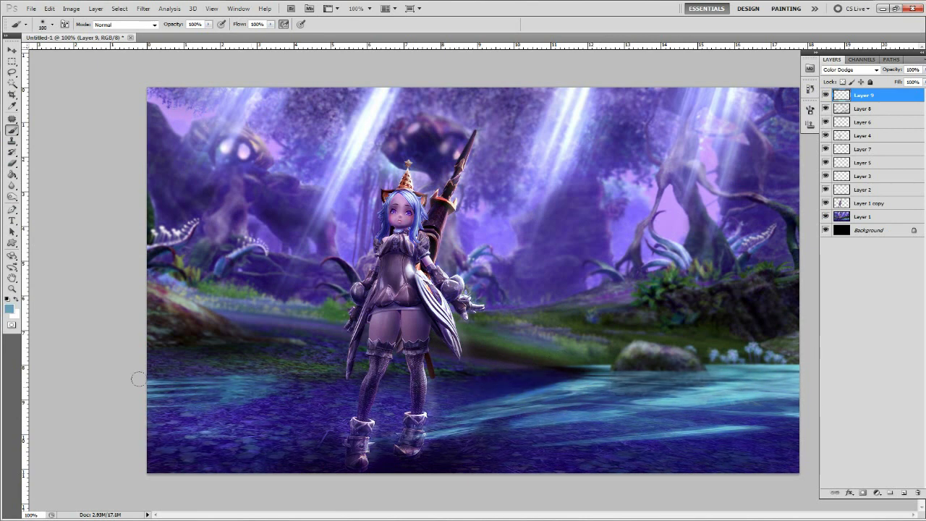
{"action": "left_click", "coordinate": [862, 216]}
Lasso the upper forest, copy it to a new layer and flip it upside down.
{"action": "key", "text": "l"}
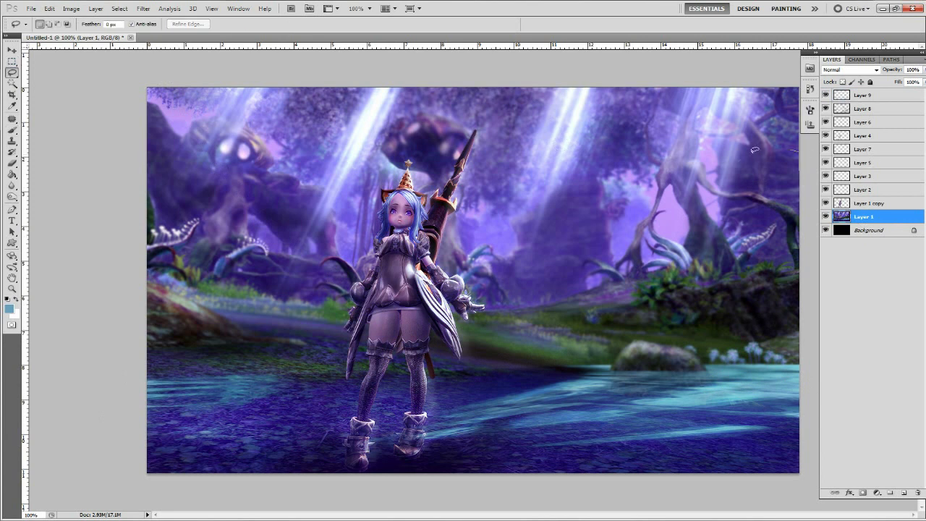
{"action": "key", "text": "ctrl+j"}
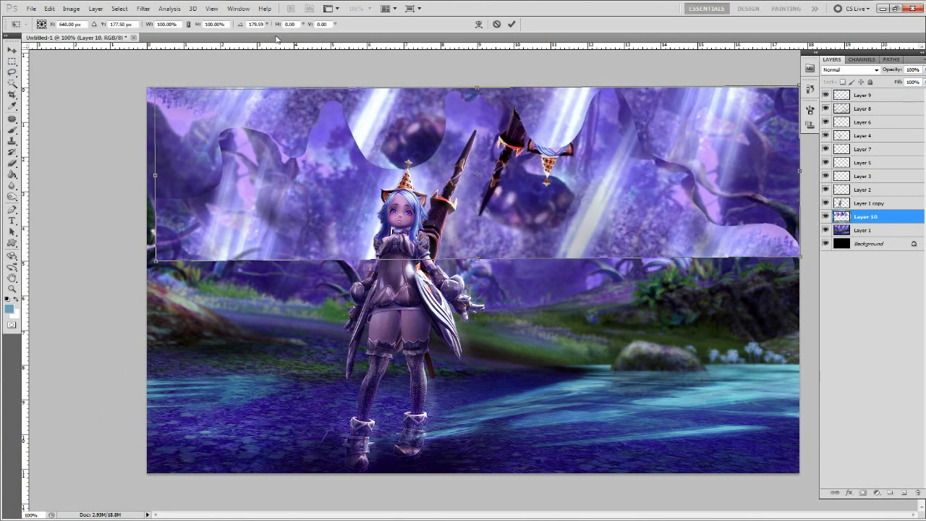
{"action": "key", "text": "ctrl+t"}
{"action": "left_click_drag", "start_coordinate": [448, 174], "coordinate": [454, 450]}
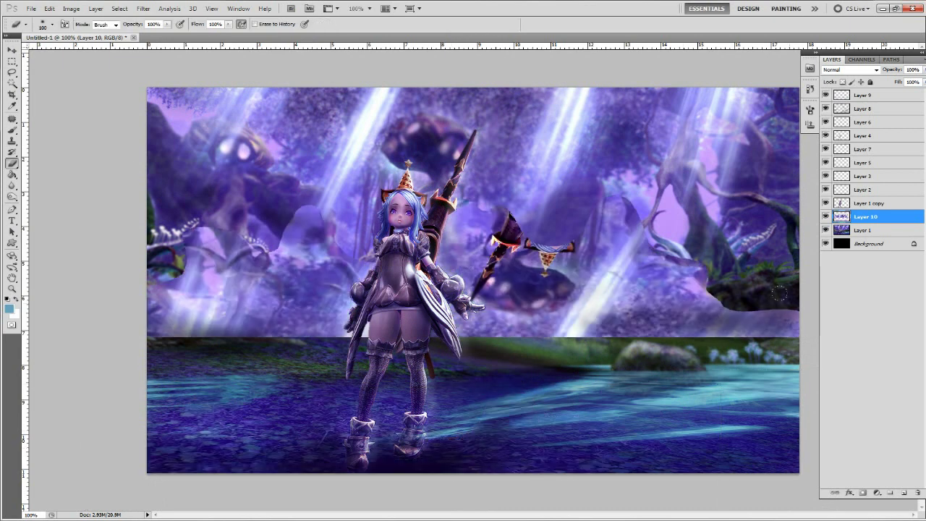
Erase the copied strip's edges and move it down over the water.
{"action": "left_click_drag", "start_coordinate": [694, 290], "coordinate": [563, 239]}
{"action": "left_click_drag", "start_coordinate": [159, 269], "coordinate": [297, 231]}
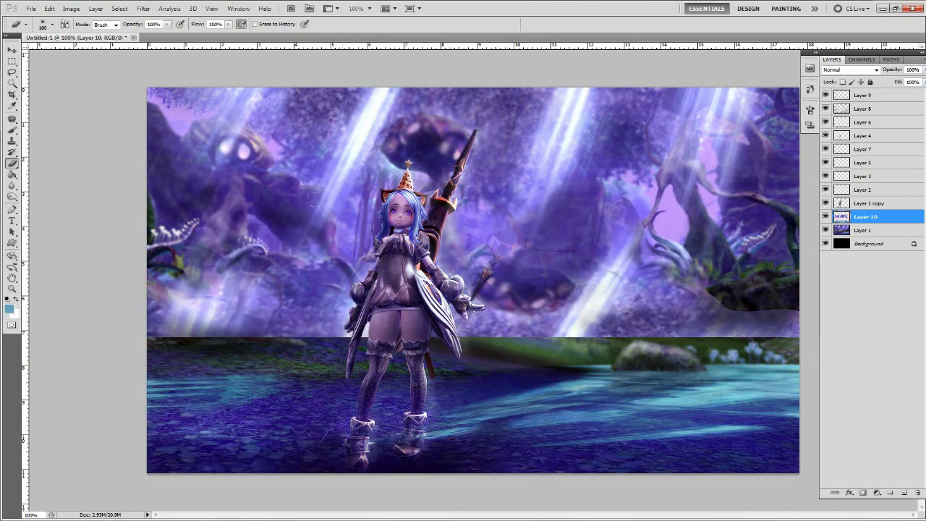
{"action": "mouse_move", "coordinate": [607, 253]}
{"action": "left_mouse_down"}
{"action": "mouse_move", "coordinate": [791, 311]}
{"action": "mouse_move", "coordinate": [622, 260]}
{"action": "left_mouse_up"}
{"action": "key", "text": "v"}
{"action": "mouse_move", "coordinate": [428, 405]}
{"action": "left_mouse_down"}
{"action": "mouse_move", "coordinate": [429, 446]}
{"action": "mouse_move", "coordinate": [318, 445]}
{"action": "left_mouse_up"}
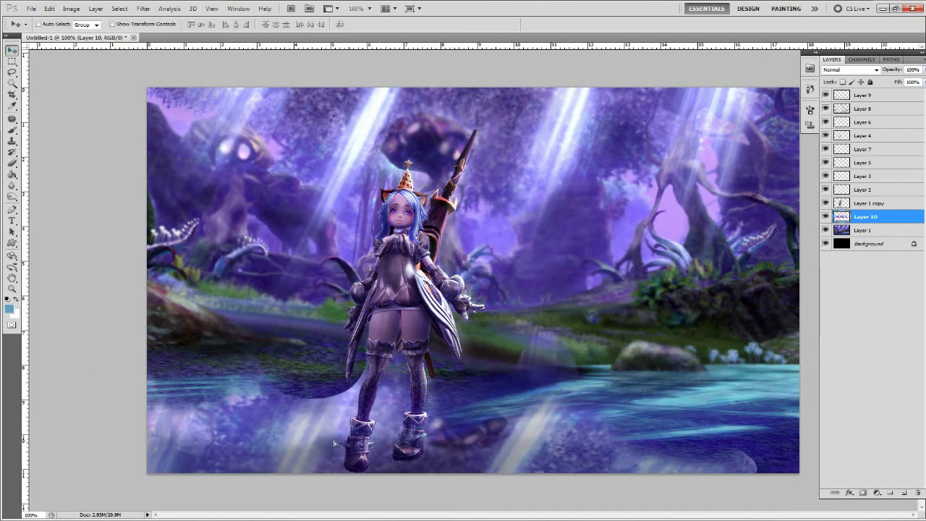
Erase the reflection from the lower-left ground and lower-right water, then stretch it wider rightward.
{"action": "key", "text": "e"}
{"action": "left_click_drag", "start_coordinate": [387, 405], "coordinate": [292, 348]}
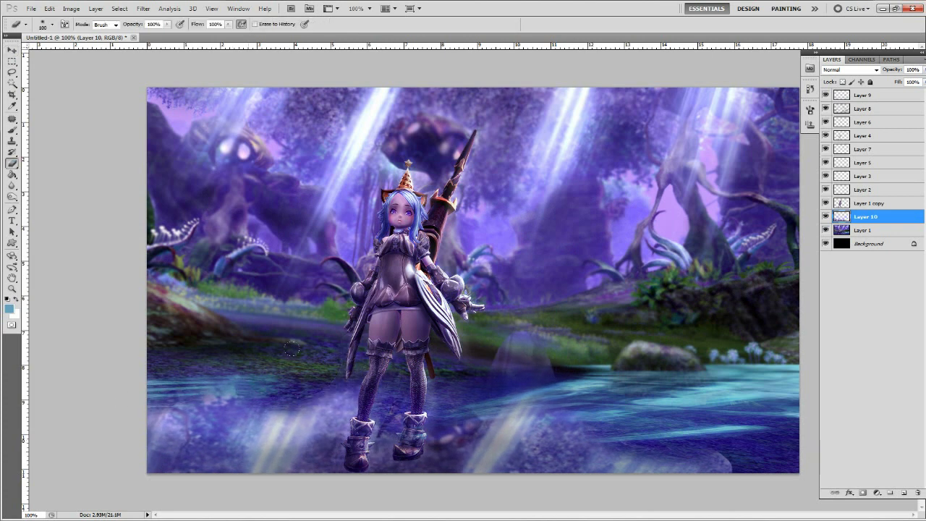
{"action": "left_click_drag", "start_coordinate": [507, 409], "coordinate": [689, 438]}
{"action": "key", "text": "ctrl+t"}
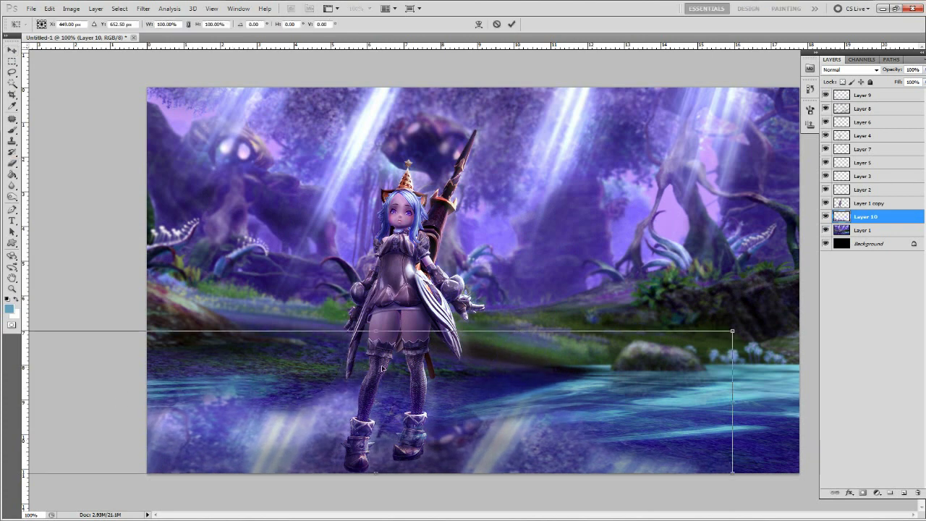
{"action": "left_click_drag", "start_coordinate": [731, 402], "coordinate": [502, 449]}
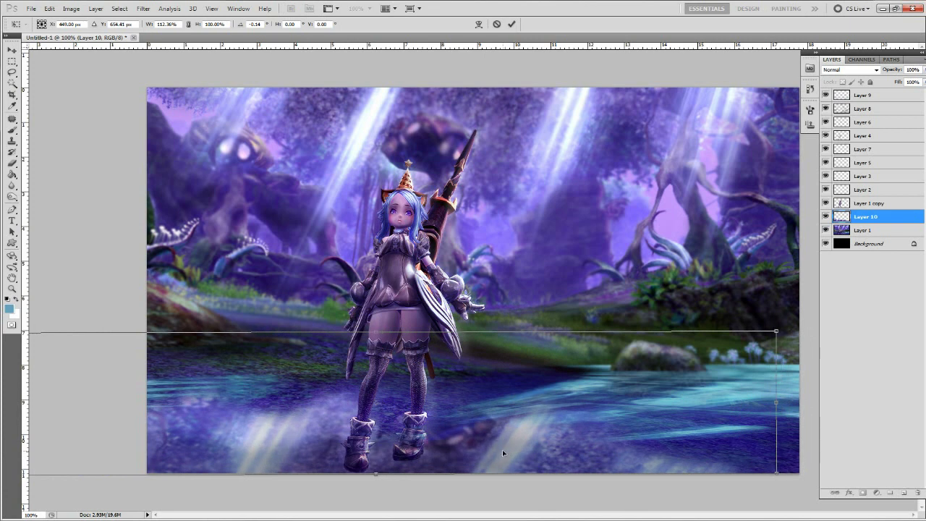
{"action": "key", "text": "Return"}
Move the reflection layer to the top at 28% opacity, then hide the effect layers to compare.
{"action": "key", "text": "e"}
{"action": "left_click_drag", "start_coordinate": [923, 70], "coordinate": [887, 78]}
{"action": "left_click_drag", "start_coordinate": [870, 219], "coordinate": [887, 100]}
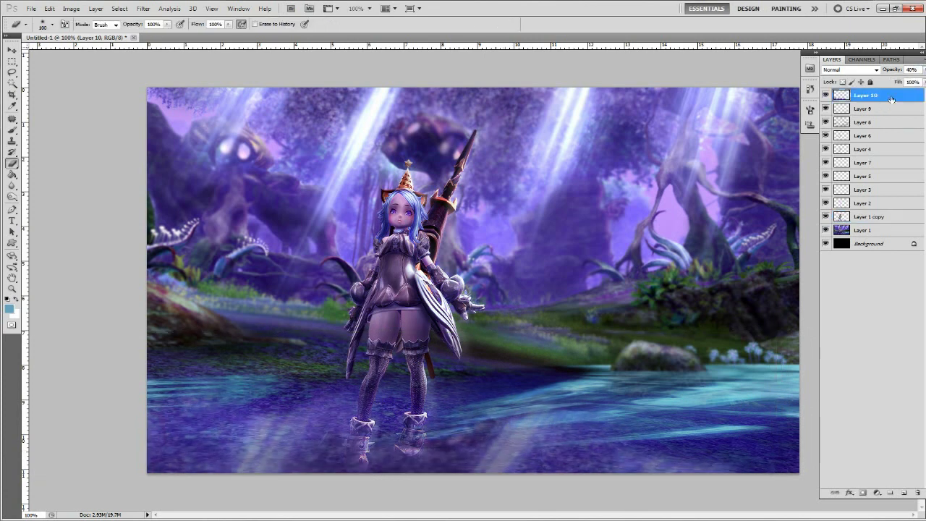
{"action": "key", "text": "shift+minus"}
{"action": "key", "text": "shift+minus"}
{"action": "key", "text": "shift+minus"}
{"action": "key", "text": "shift+minus"}
{"action": "key", "text": "shift+minus"}
{"action": "key", "text": "shift+minus"}
{"action": "key", "text": "shift+minus"}
{"action": "key", "text": "shift+minus"}
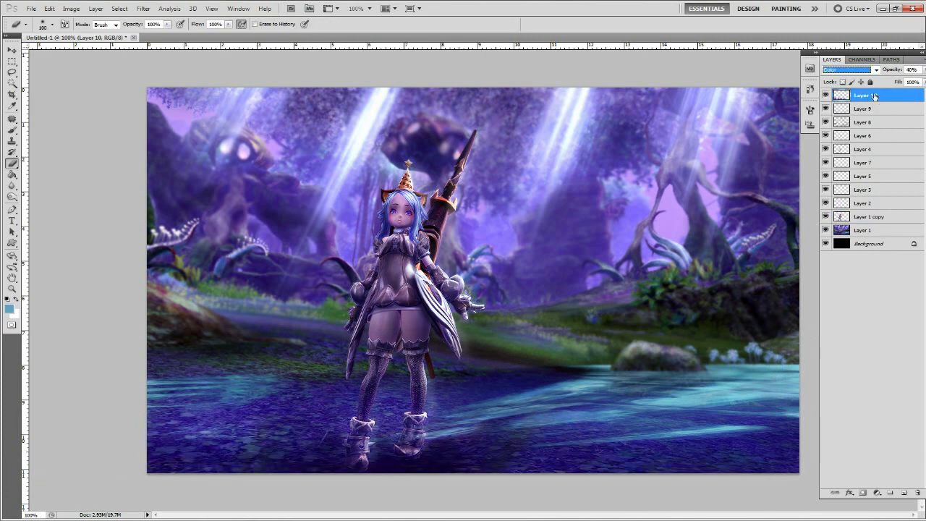
{"action": "key", "text": "shift+plus"}
{"action": "key", "text": "shift+plus"}
{"action": "key", "text": "shift+plus"}
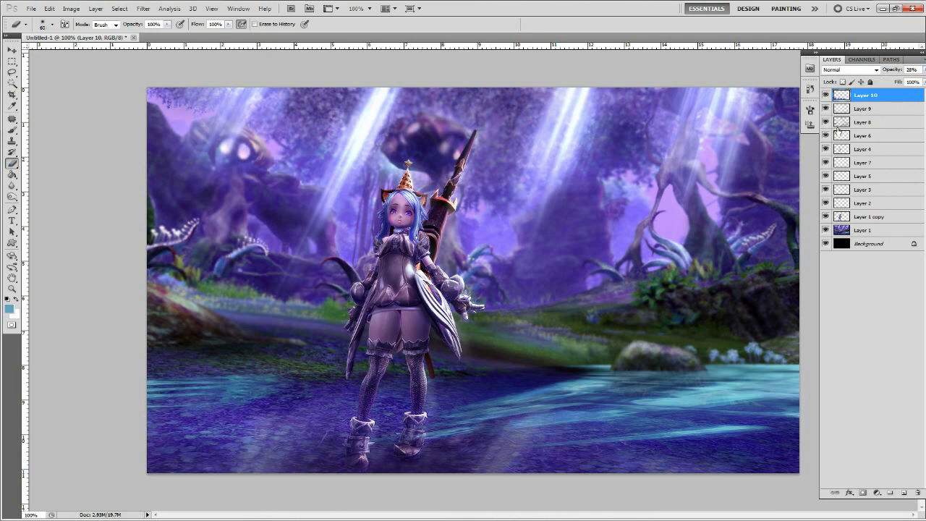
{"action": "left_click", "coordinate": [825, 95]}
{"action": "left_click_drag", "start_coordinate": [825, 135], "coordinate": [825, 204]}
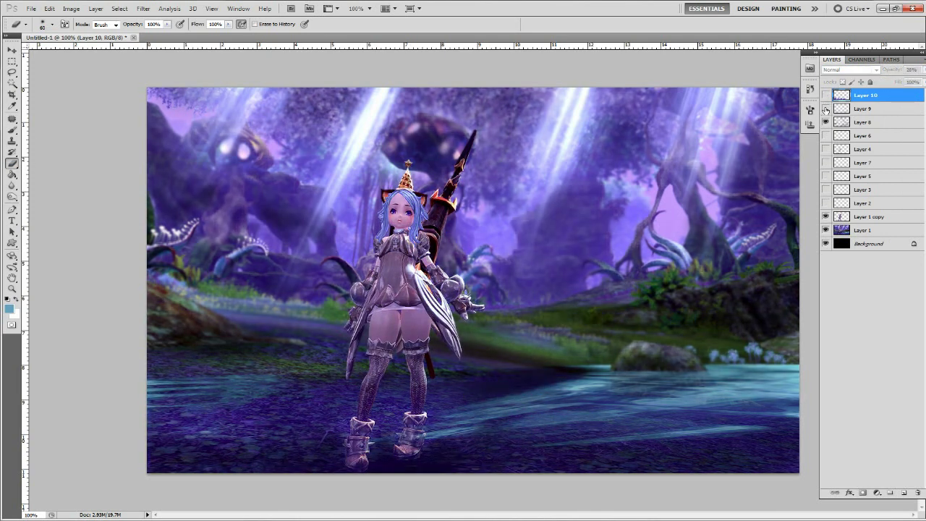
Show the effect layers again, add Layer 11 with a lightening blend mode, then hide it.
{"action": "left_click", "coordinate": [862, 109]}
{"action": "left_click_drag", "start_coordinate": [825, 95], "coordinate": [825, 204]}
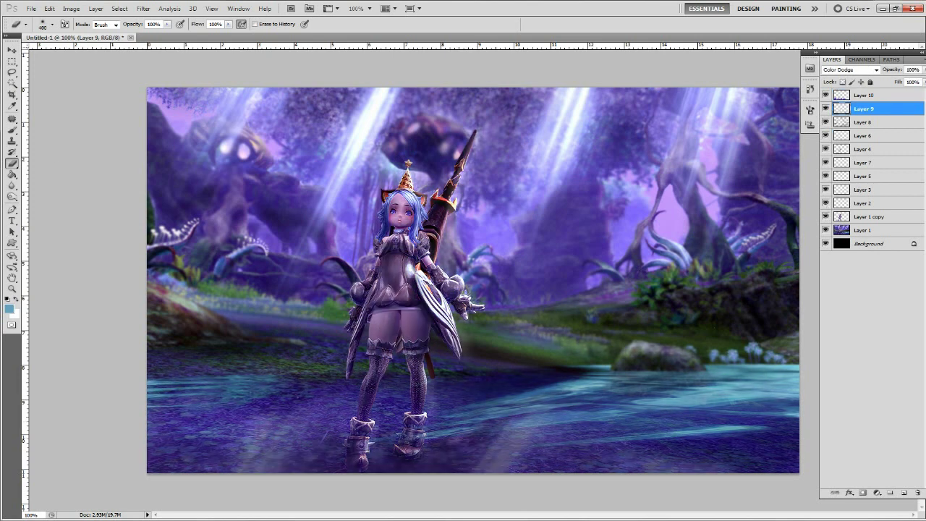
{"action": "left_click", "coordinate": [862, 94]}
{"action": "left_click", "coordinate": [904, 491]}
{"action": "key", "text": "b"}
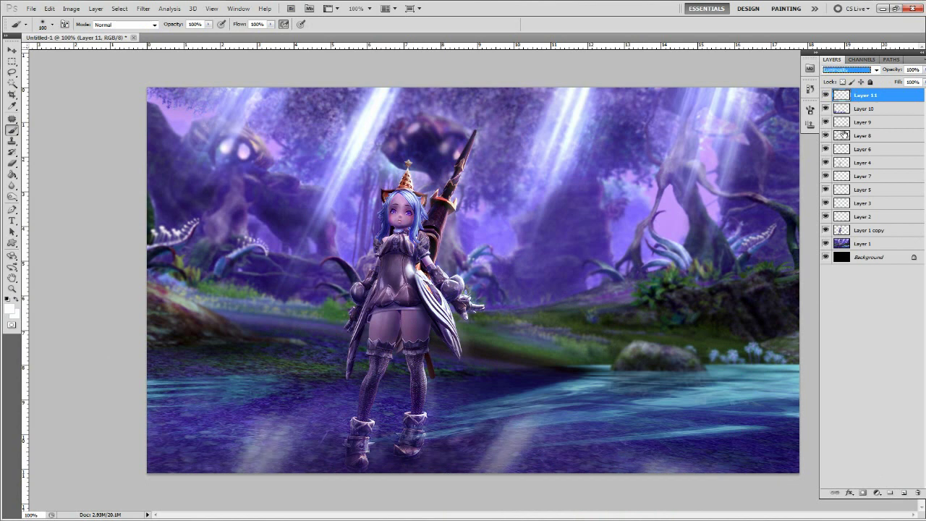
{"action": "left_click", "coordinate": [876, 71]}
{"action": "left_click", "coordinate": [843, 119]}
{"action": "key", "text": "e"}
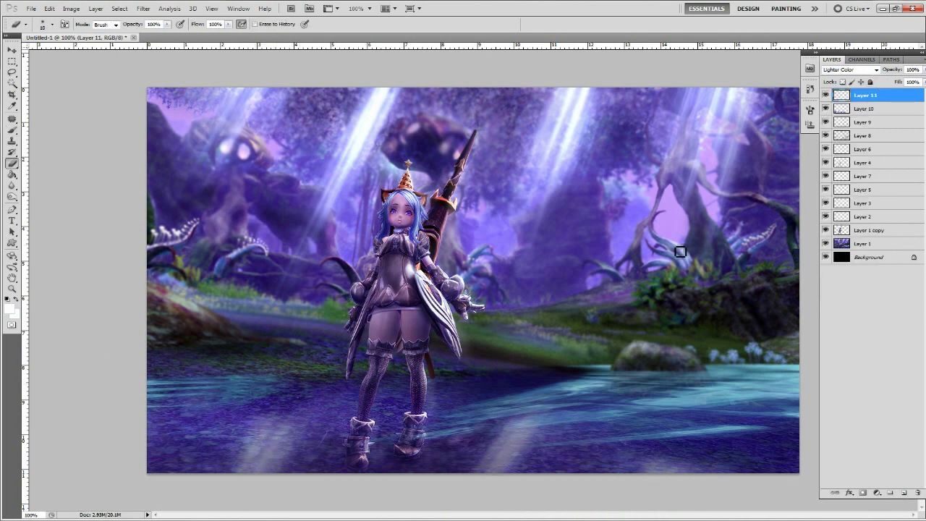
{"action": "left_click", "coordinate": [825, 95]}
On new Layer 12, sign the lower-left corner with a tiny white brush and zoom back out.
{"action": "key", "text": "ctrl+shift+alt+n"}
{"action": "key", "text": "b"}
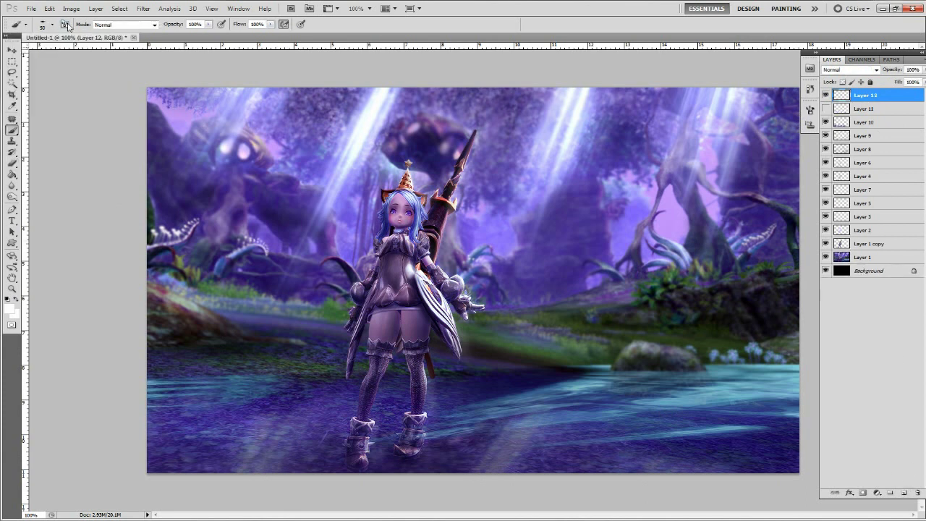
{"action": "key", "text": "F5"}
{"action": "key", "text": "F5"}
{"action": "scroll", "coordinate": [202, 374], "scroll_direction": "up", "scroll_amount": 2}
{"action": "key", "text": "bracketleft"}
{"action": "key", "text": "bracketleft"}
{"action": "key", "text": "bracketleft"}
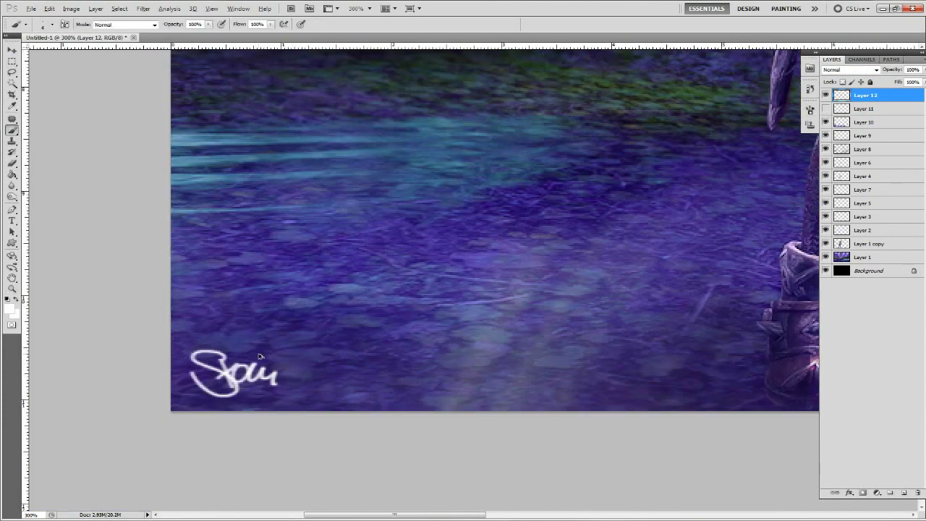
{"action": "key", "text": "z"}
{"action": "key", "text": "ctrl+minus"}
{"action": "key", "text": "ctrl+minus"}
{"action": "key", "text": "ctrl+minus"}
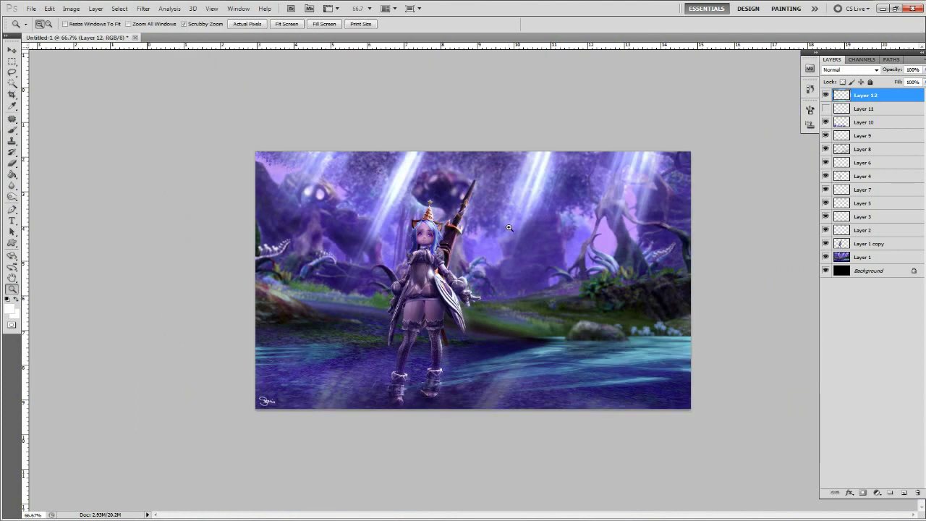
Add Layer 13 filled with black and set a white brush for lettering.
{"action": "key", "text": "ctrl+shift+alt+n"}
{"action": "key", "text": "d"}
{"action": "key", "text": "alt+BackSpace"}
{"action": "key", "text": "x"}
{"action": "key", "text": "b"}
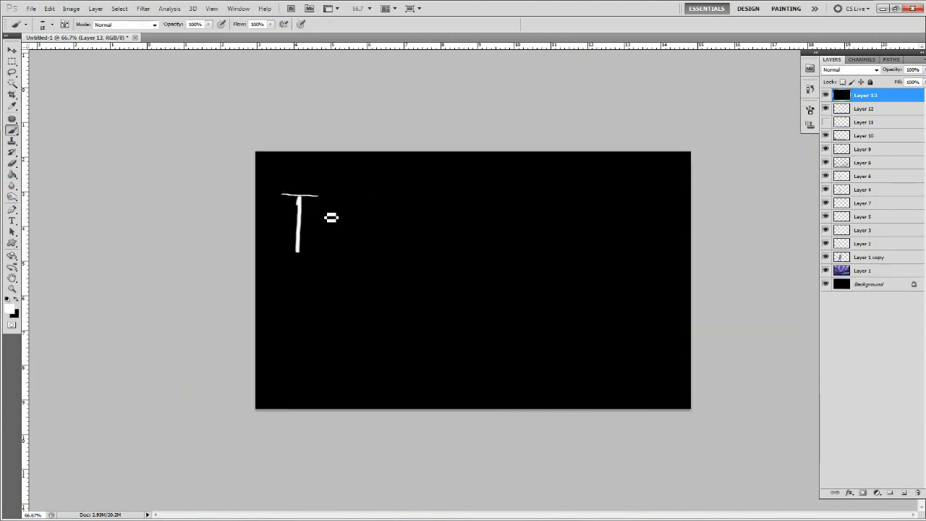